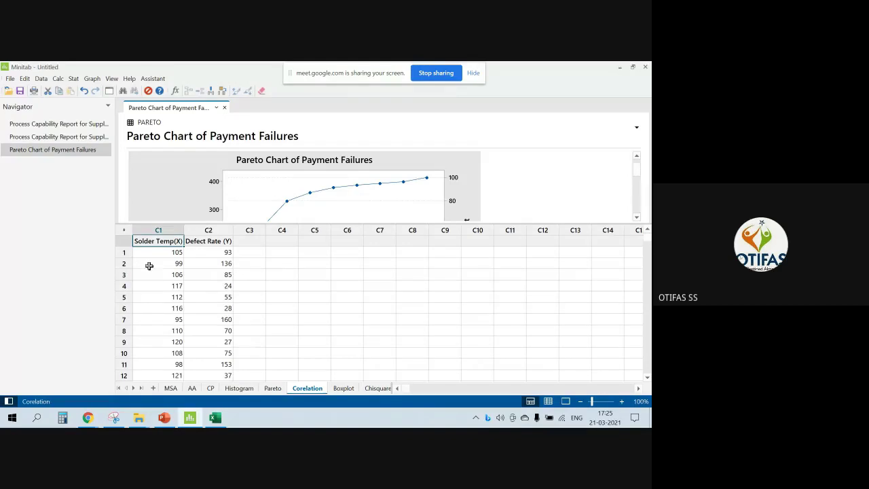
Step: Create a simple scatterplot with Defect Rate (Y) as the Y variable and Solder Temp(X) as the X variable, and show only the output
left_click(92, 79)
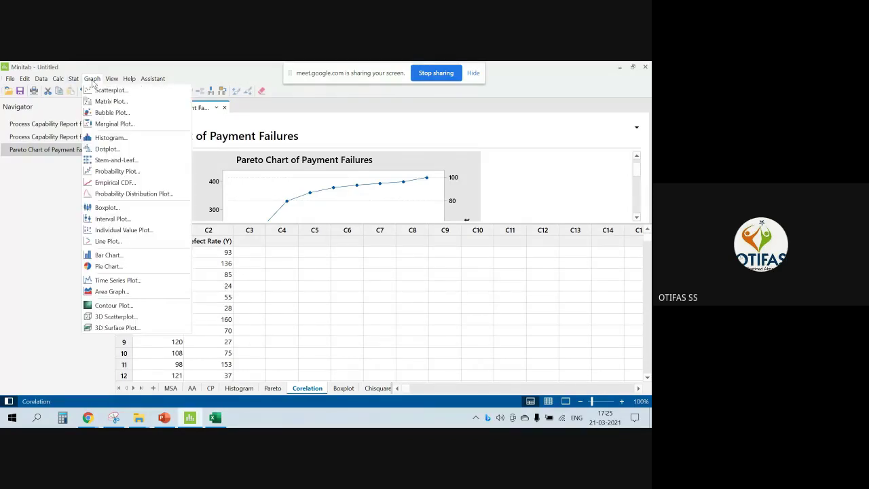
left_click(107, 91)
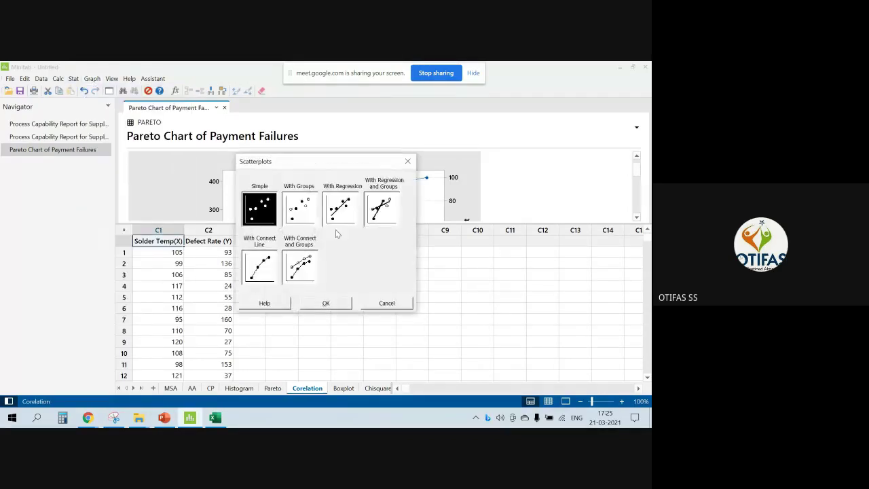
left_click(327, 301)
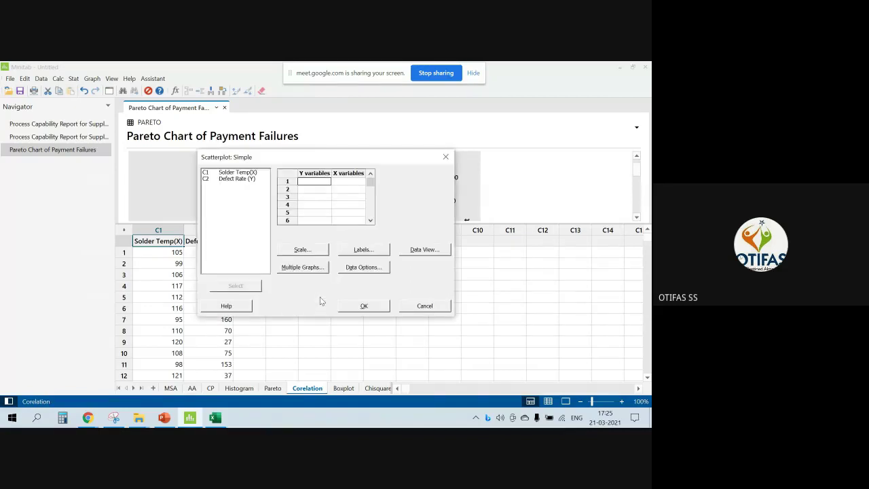
double_click(236, 180)
double_click(246, 174)
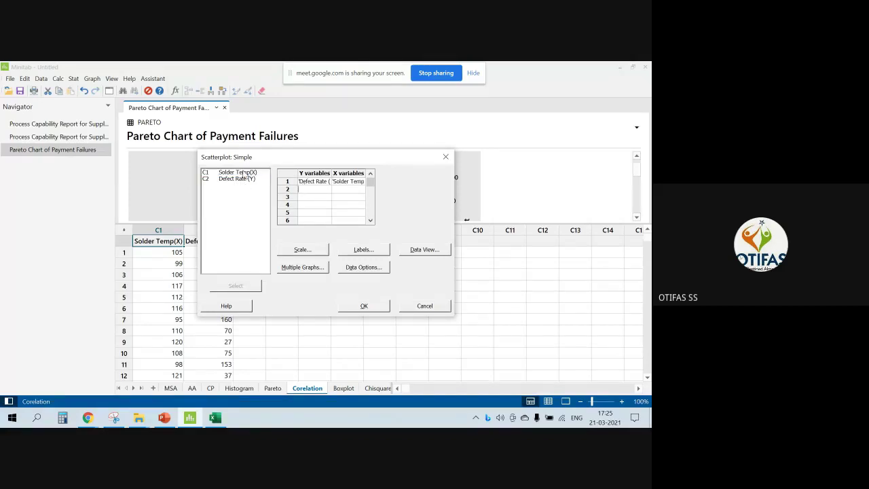
left_click(364, 306)
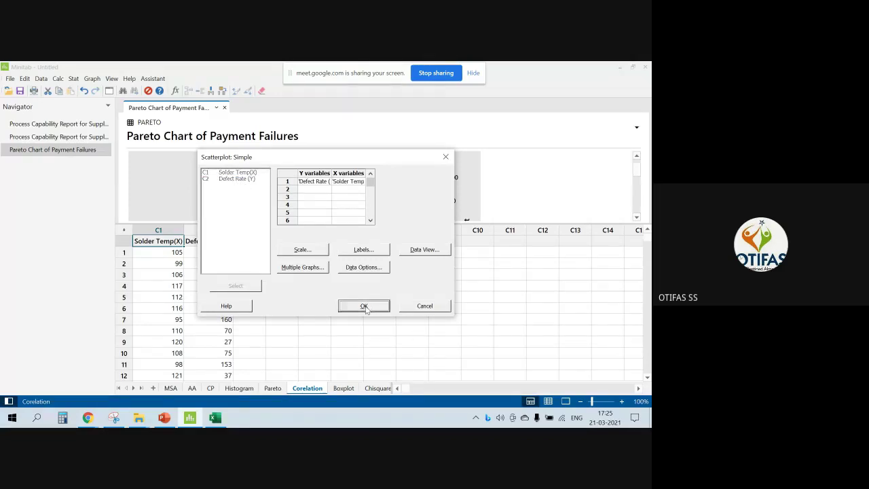
left_click(110, 79)
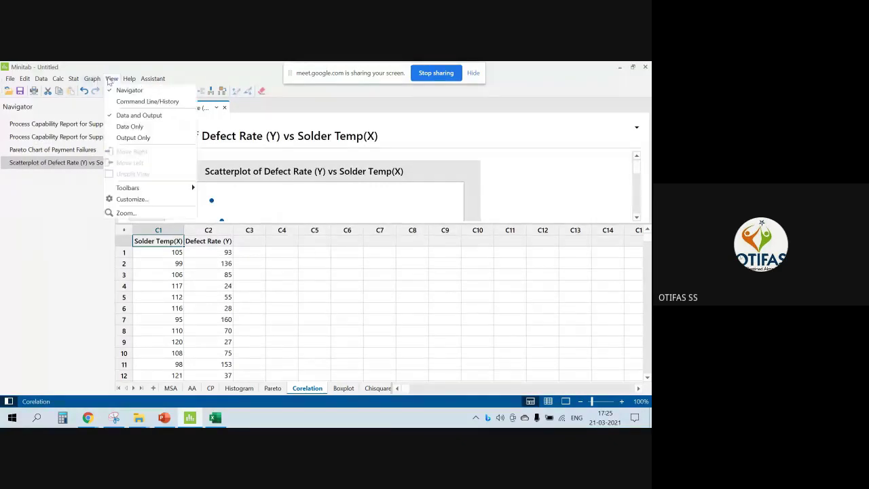
left_click(133, 138)
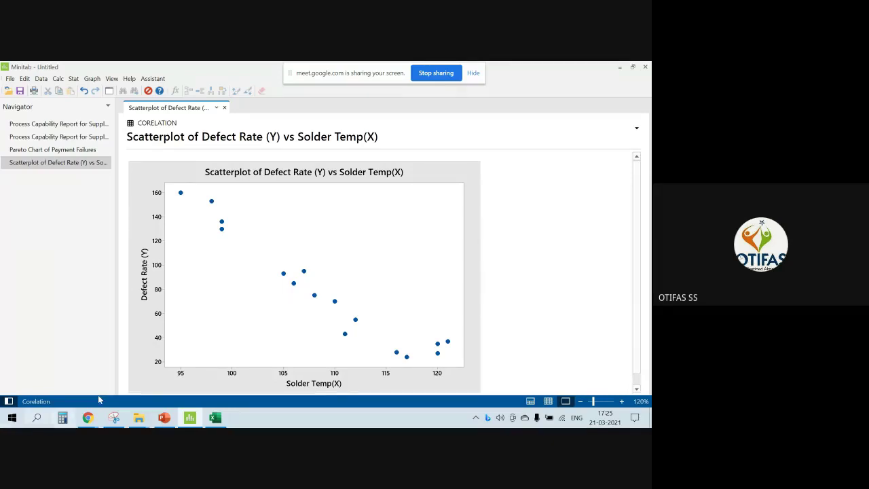
Step: Show data and output together again and copy rows 1 to 16 of the Solder Temp(X) and Defect Rate (Y) columns
left_click(112, 79)
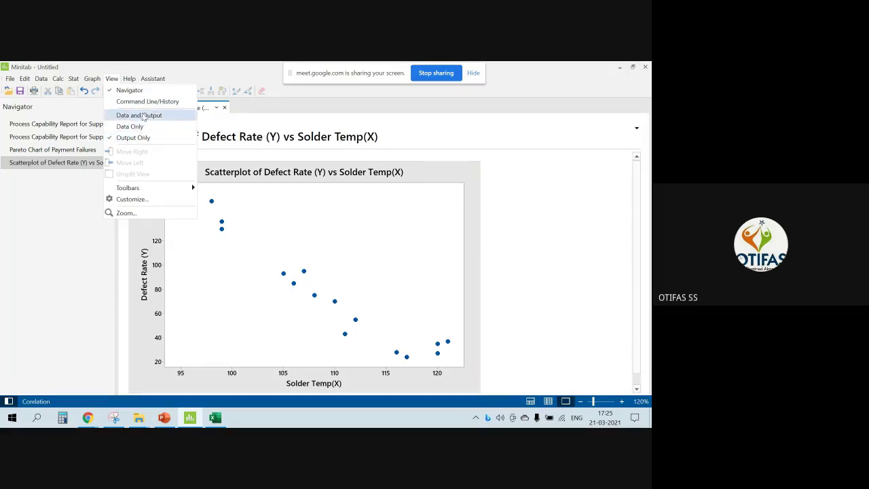
left_click(144, 115)
left_click_drag(180, 262, 224, 354)
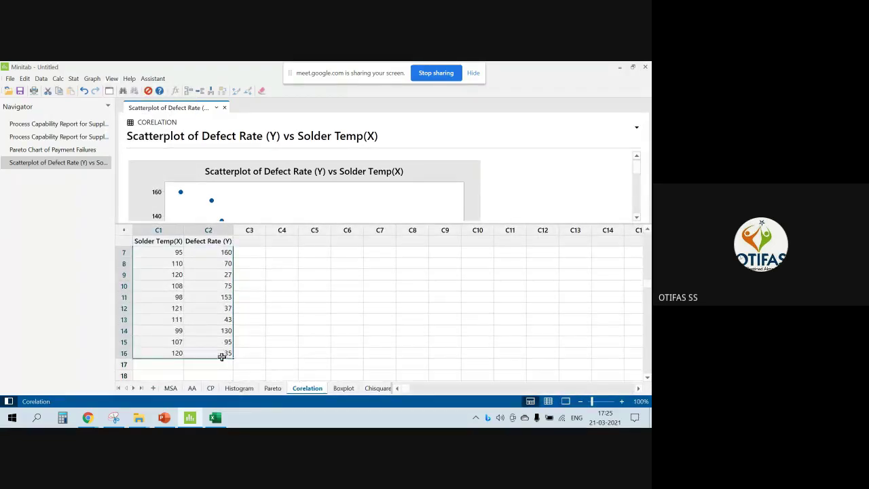
Step: Minimize the open windows, create a new Microsoft Excel worksheet on the desktop with its default name, and open it
left_click(619, 67)
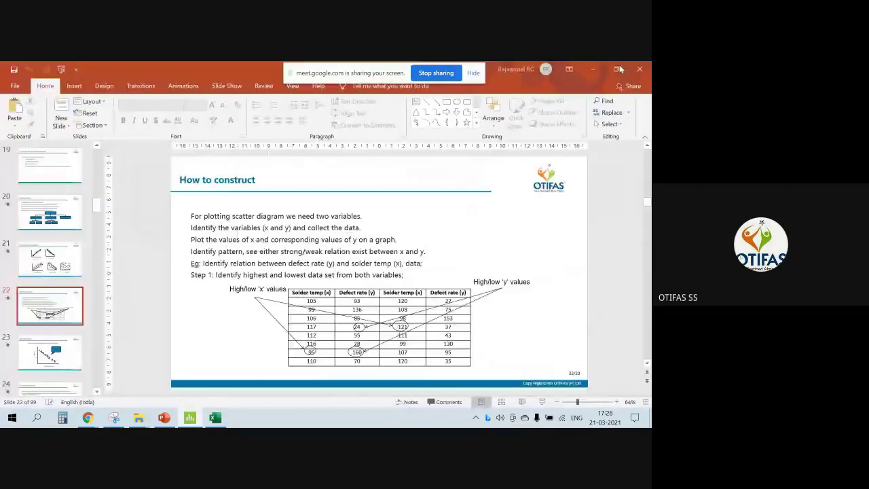
left_click(590, 67)
right_click(176, 220)
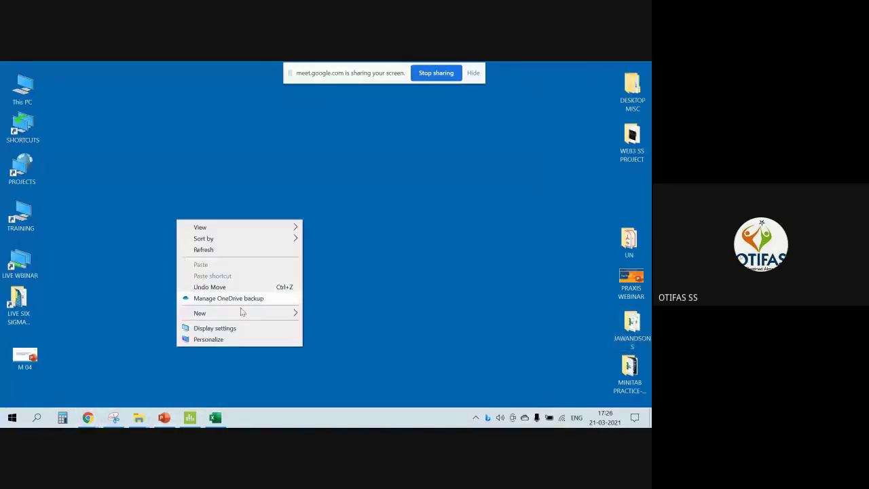
mouse_move(252, 313)
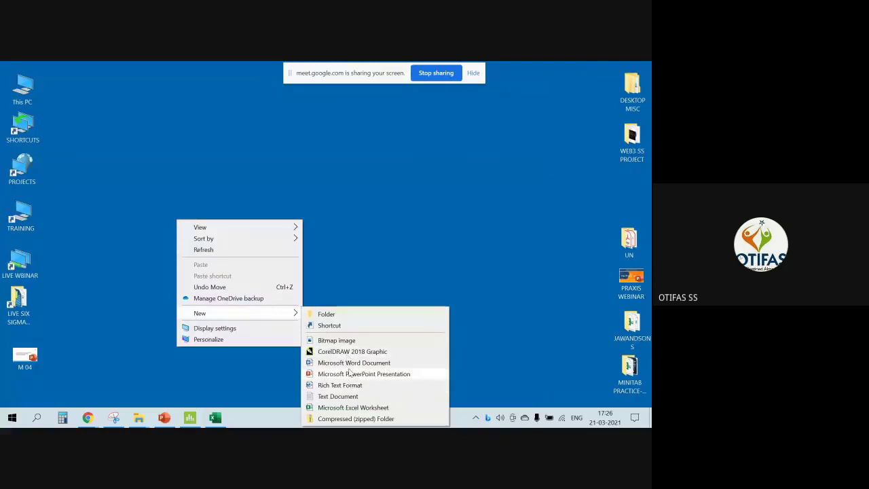
left_click(345, 410)
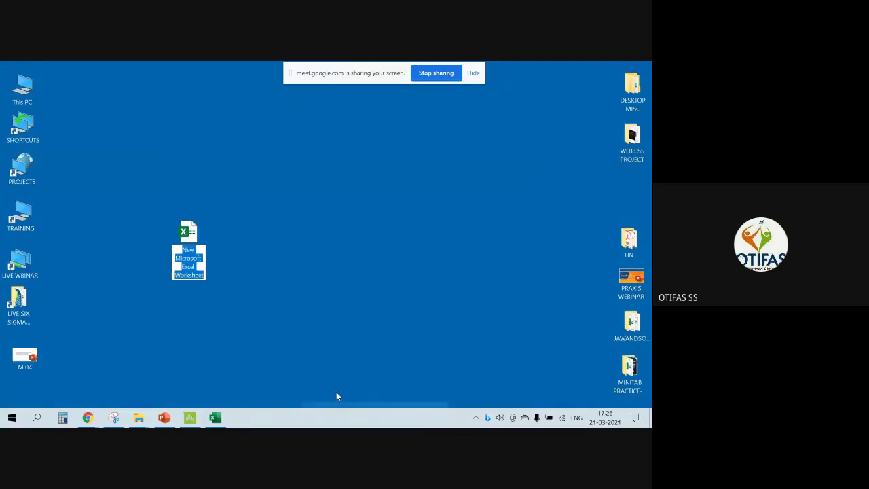
key("Return")
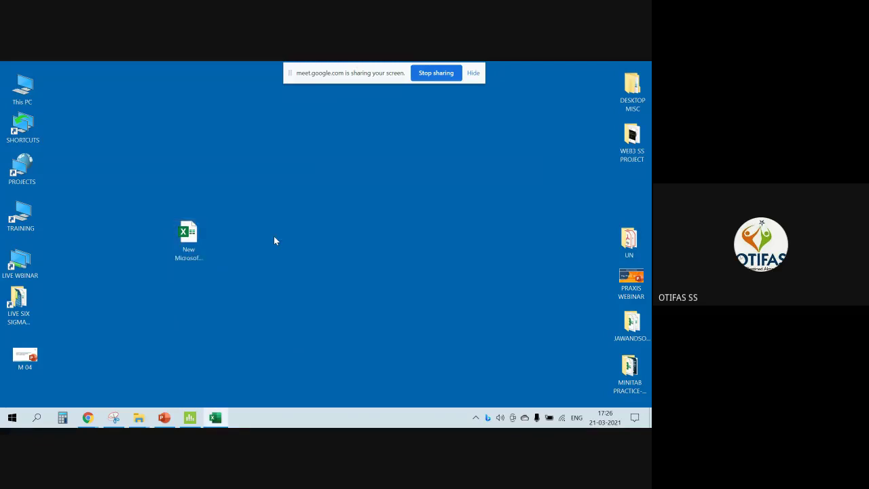
double_click(195, 236)
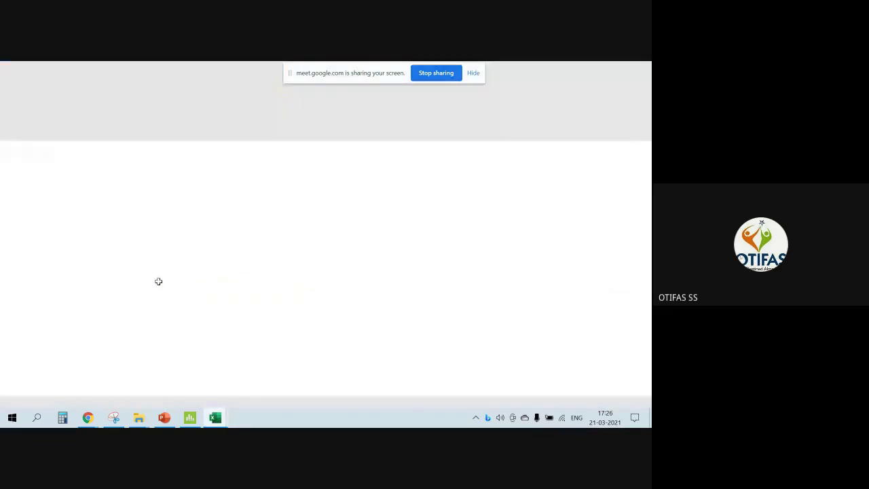
Step: Paste the copied solder temperature and defect rate values into the blank sheet starting at cell B2
left_click(64, 190)
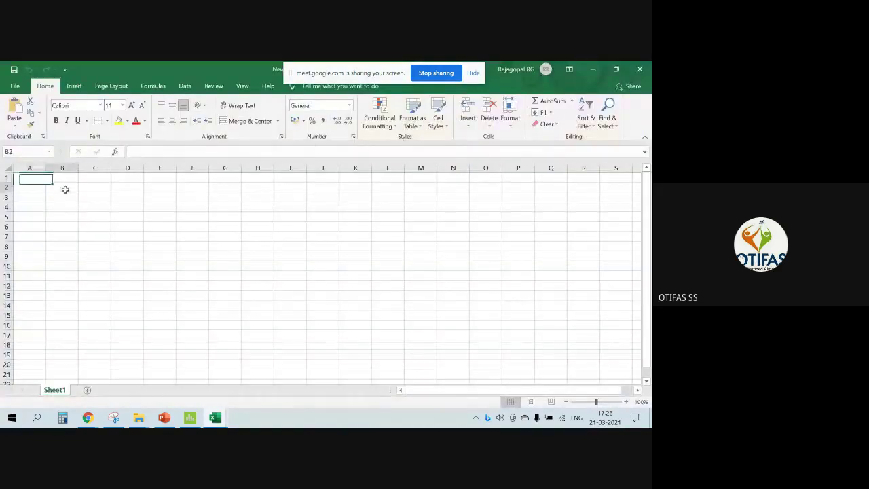
key("ctrl+v")
left_click(231, 305)
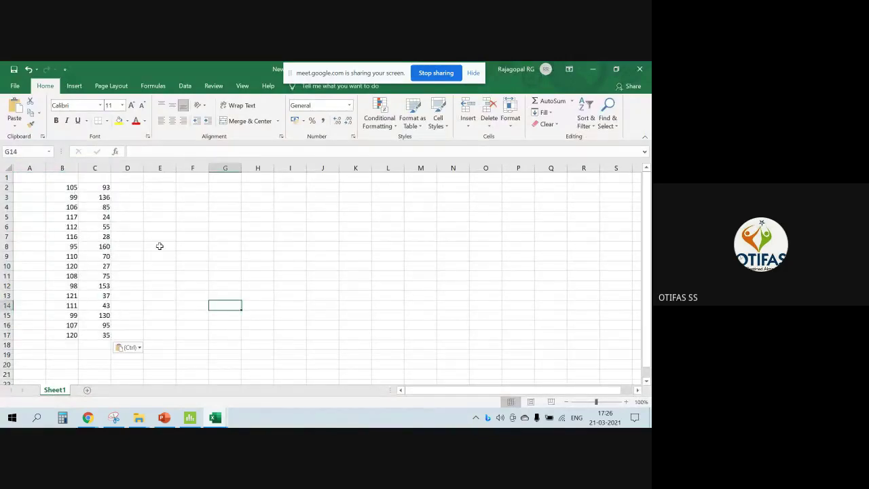
Step: Calculate the correlation coefficient in cell F7 with CORREL, using B2:B17 and C2:C17 as the two arrays
left_click(197, 238)
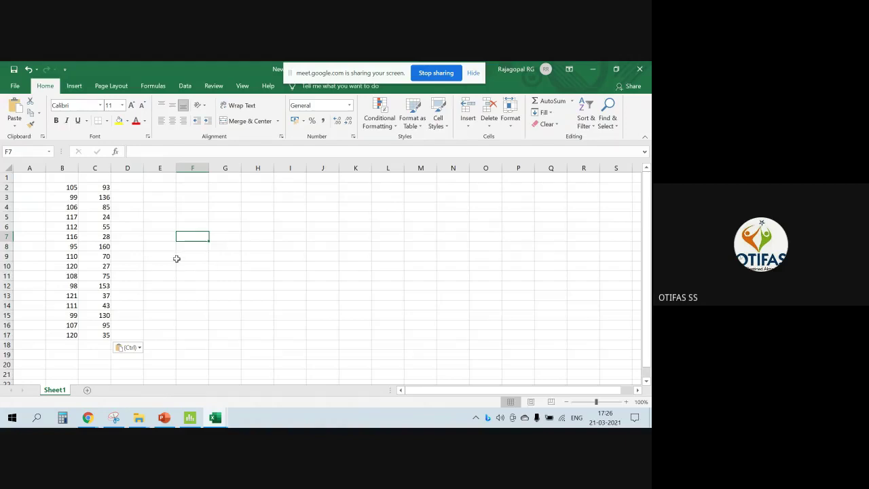
type("=corr")
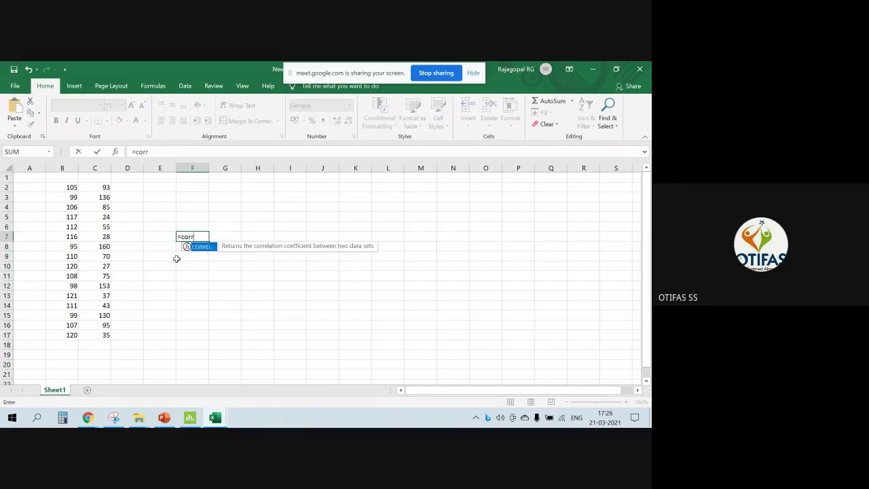
double_click(199, 248)
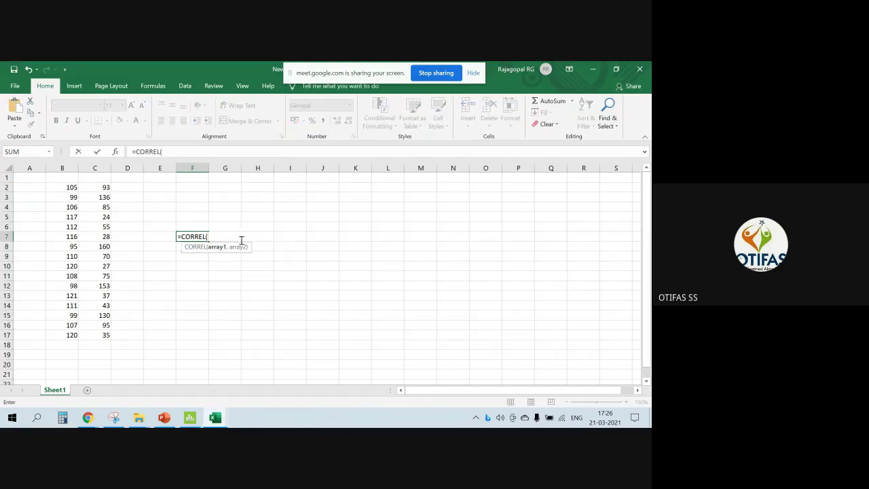
left_click_drag(68, 186, 62, 334)
type(",")
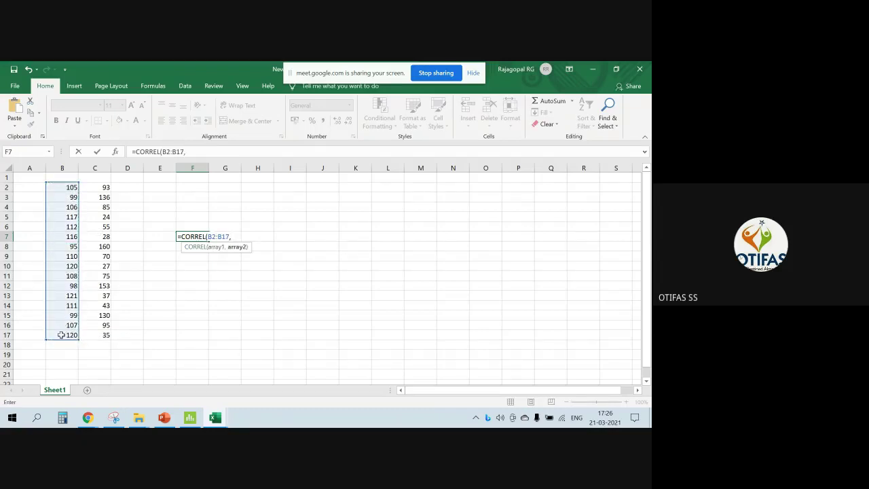
left_click(94, 188)
left_click_drag(94, 187, 88, 342)
key("Return")
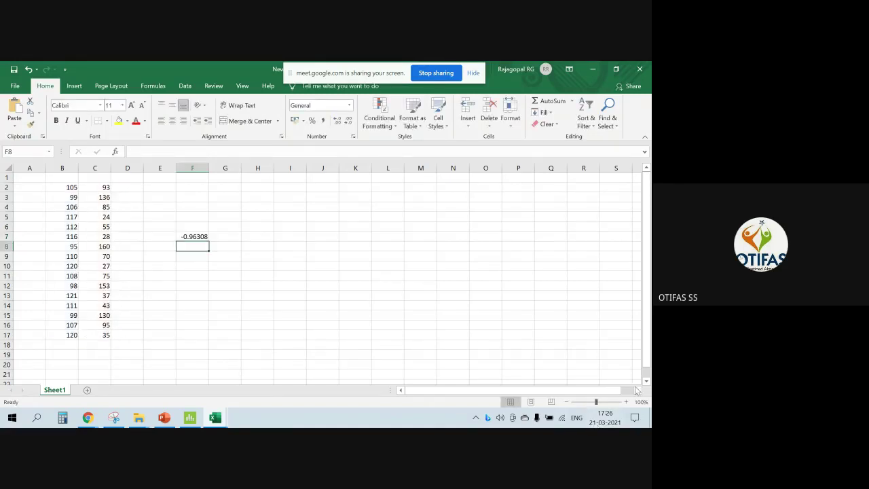
Step: Enlarge the worksheet view to 150% to examine the correlation coefficient
left_click(626, 402)
left_click(626, 402)
left_click(626, 401)
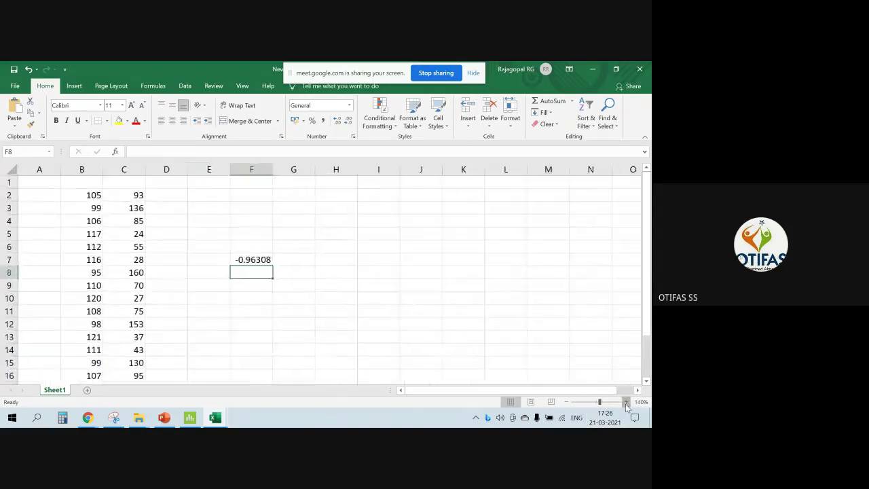
left_click(625, 402)
left_click(626, 402)
left_click(387, 289)
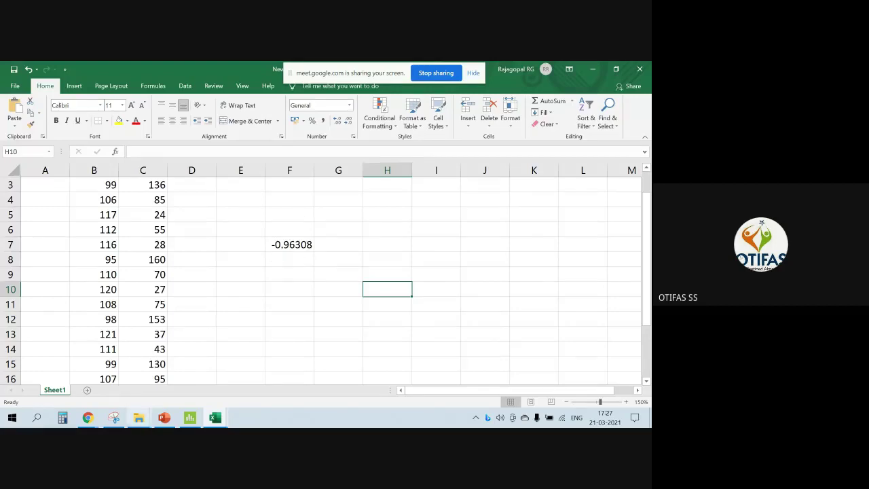
Step: Switch to PowerPoint and present the slides from How to construct through Correlation Co-efficient and Regression Equation to the Box Plots title slide
left_click(164, 418)
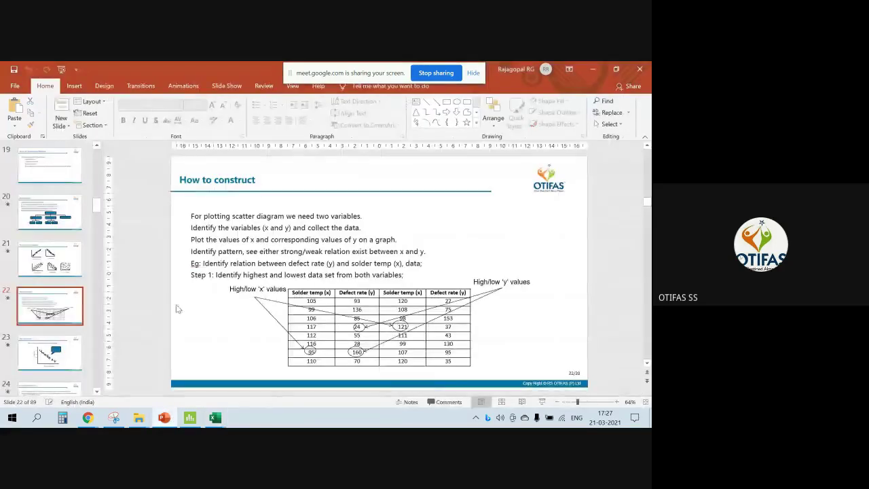
left_click(542, 402)
left_click(205, 341)
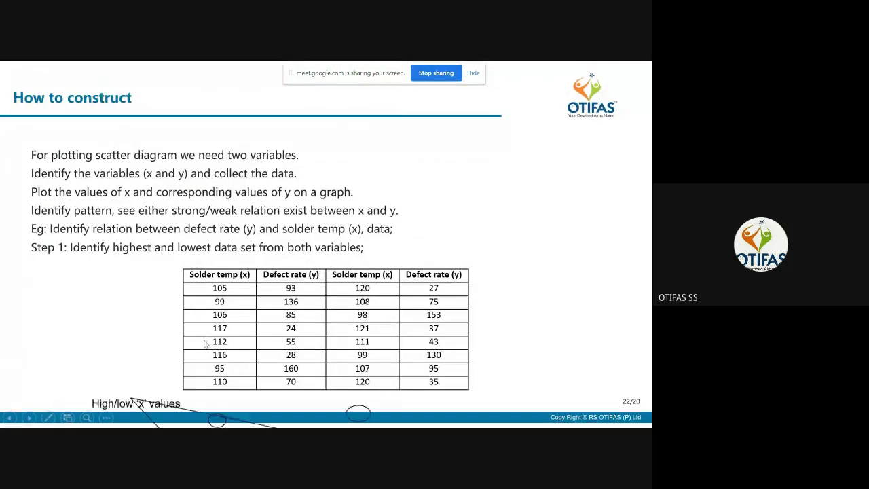
left_click(213, 335)
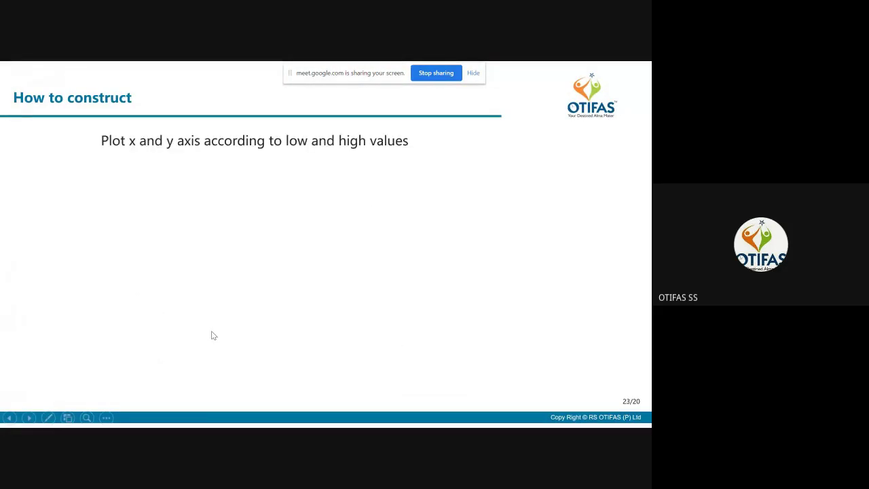
left_click(213, 336)
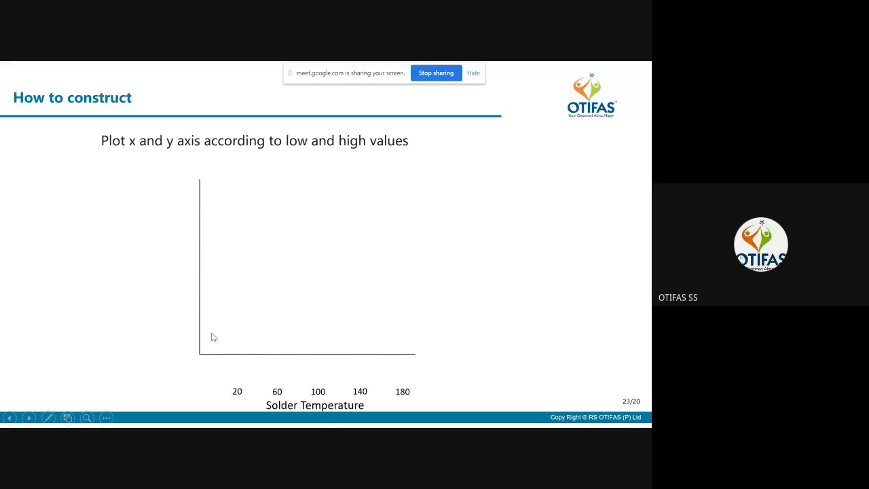
left_click(213, 337)
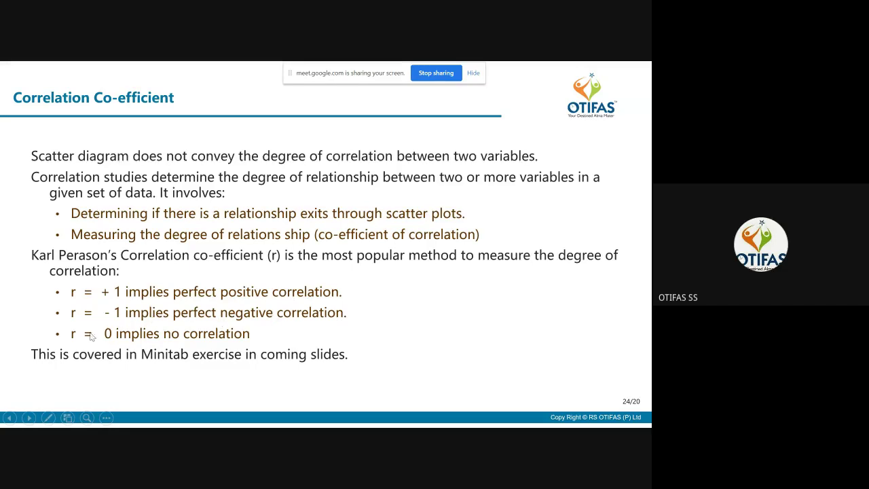
key("Right")
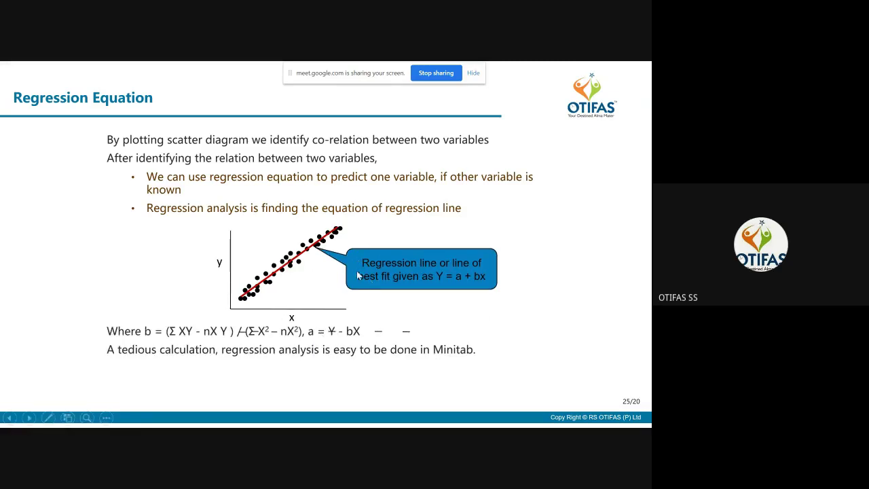
left_click(330, 332)
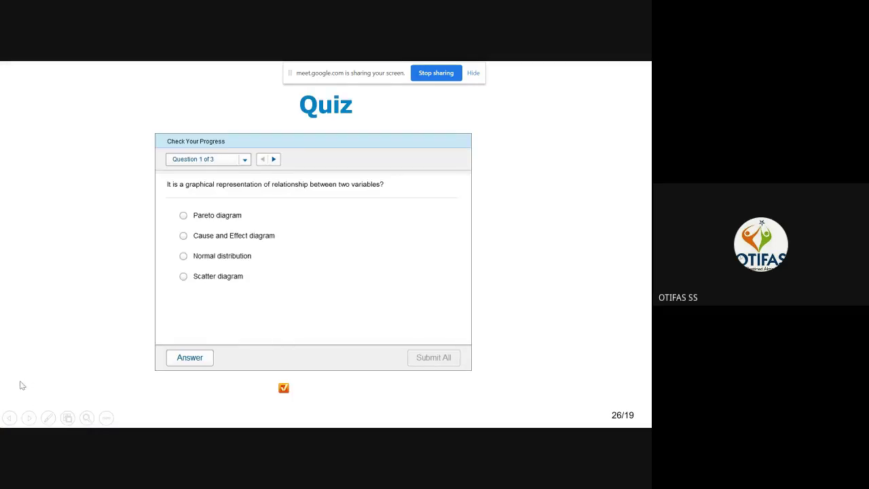
left_click(125, 234)
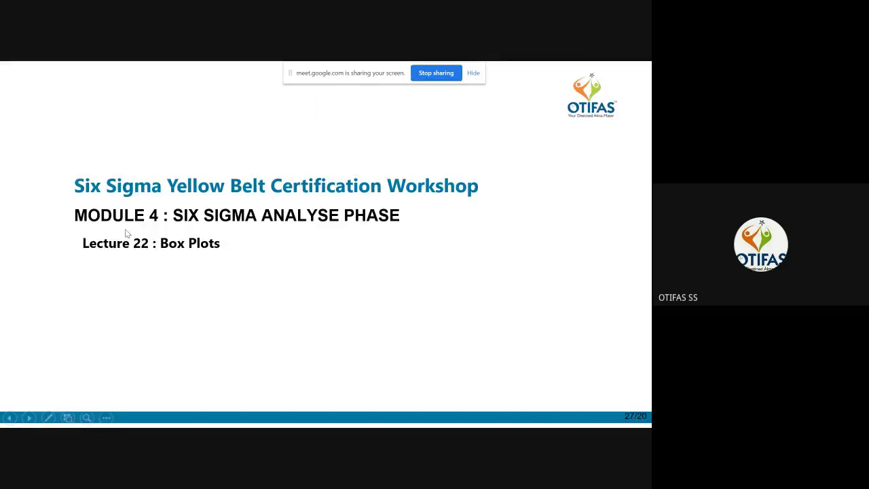
Step: End the slide show, minimize the presentation, and close the new Excel worksheet without saving its changes
key("Escape")
left_click(589, 71)
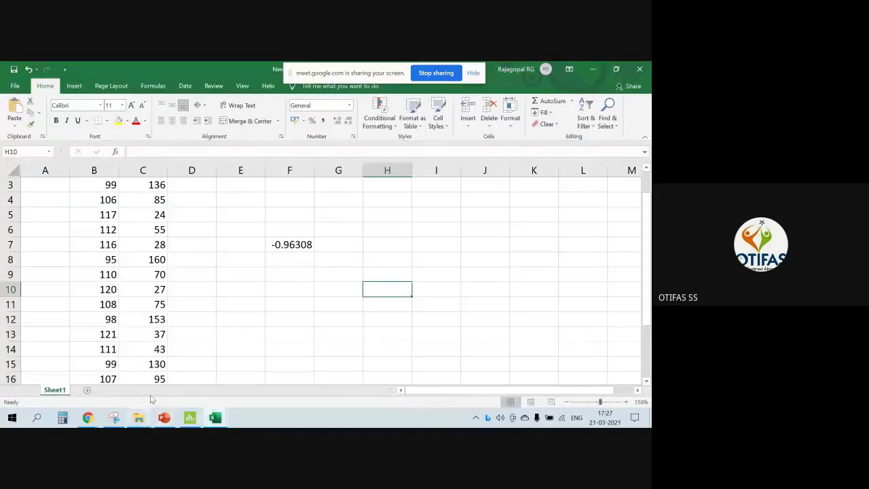
left_click(639, 69)
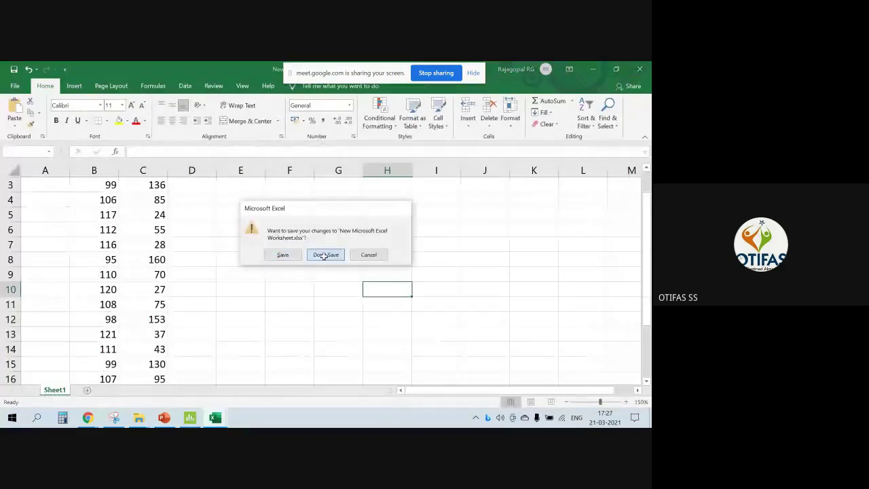
left_click(324, 255)
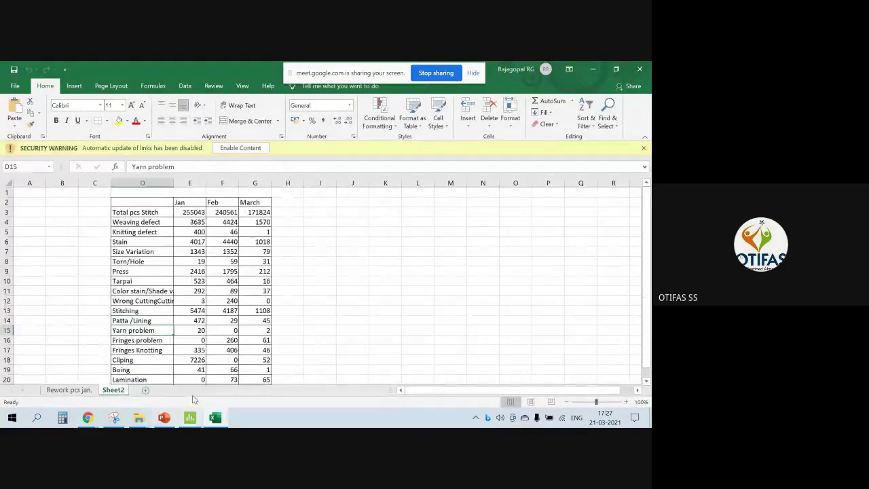
Step: Close the remaining Excel workbook, switch to Minitab, and create a linear Fitted Line Plot with response Defect Rate (Y) and predictor Solder Temp(X)
left_click(642, 66)
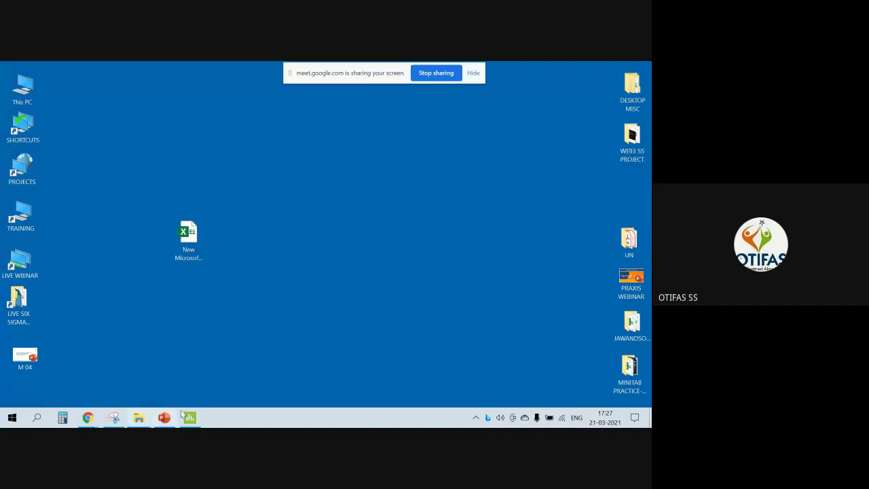
left_click(190, 417)
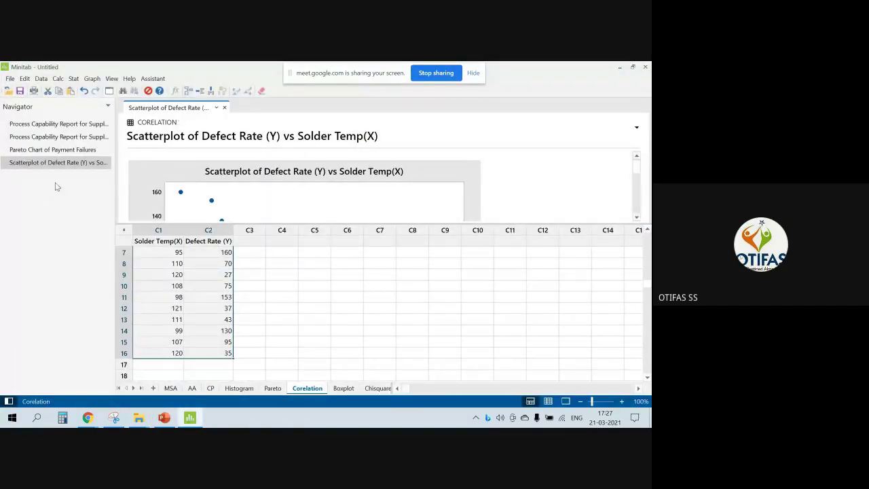
left_click(73, 78)
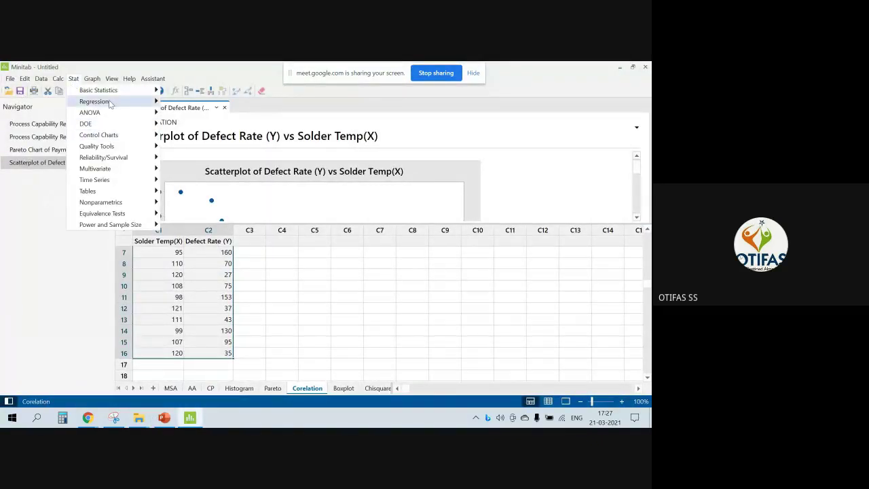
mouse_move(138, 102)
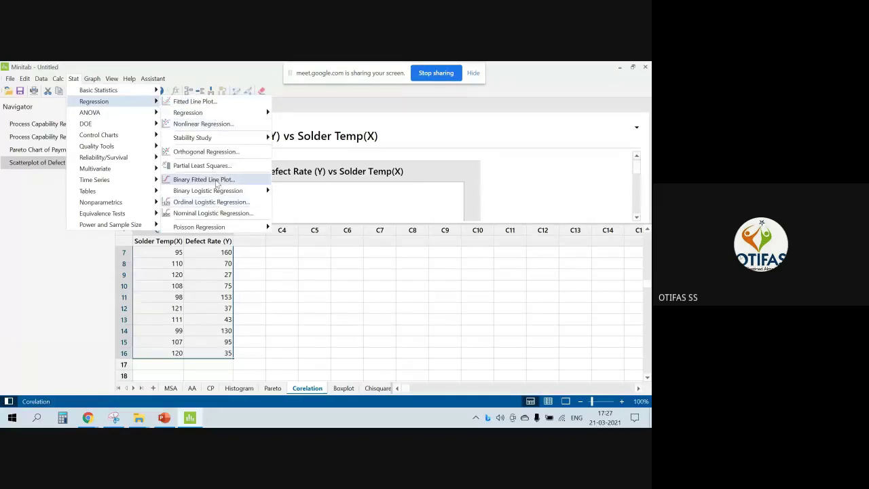
left_click(197, 102)
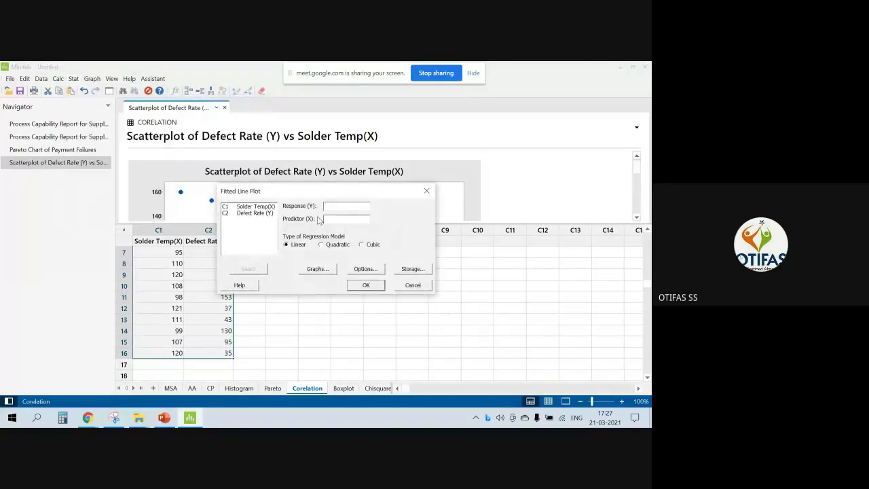
double_click(258, 214)
double_click(262, 213)
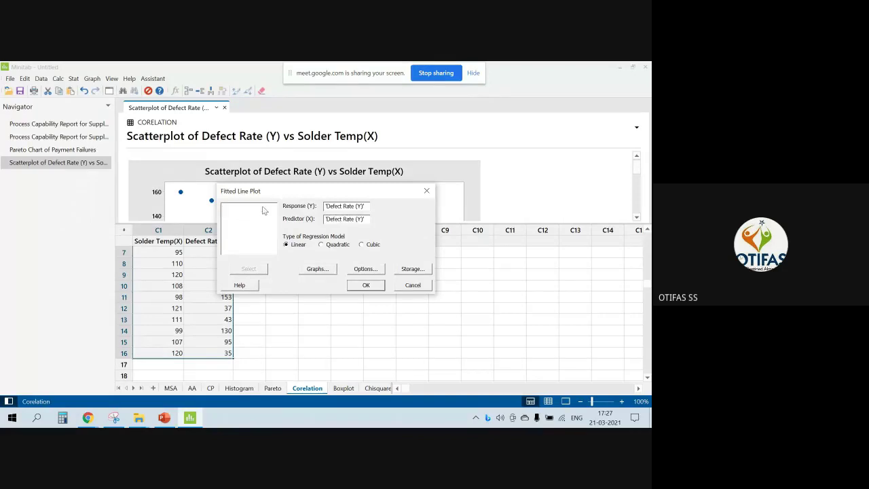
left_click(367, 218)
double_click(251, 207)
left_click(366, 285)
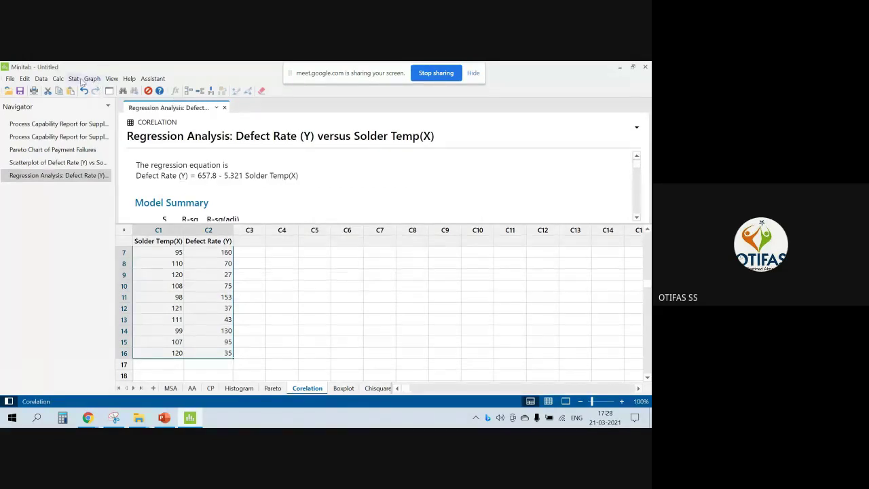
Step: Show only the output view and examine the Defect Rate versus Solder Temp regression results down to the fitted line plot
left_click(73, 78)
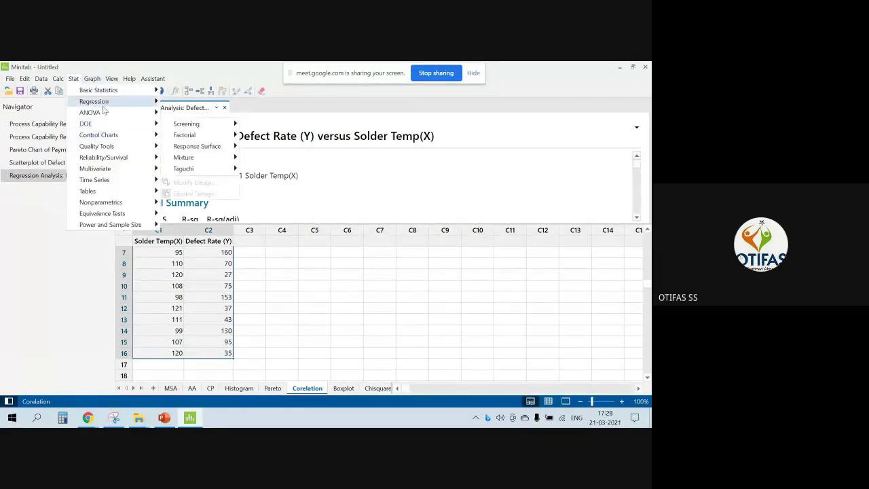
mouse_move(112, 78)
left_click(134, 138)
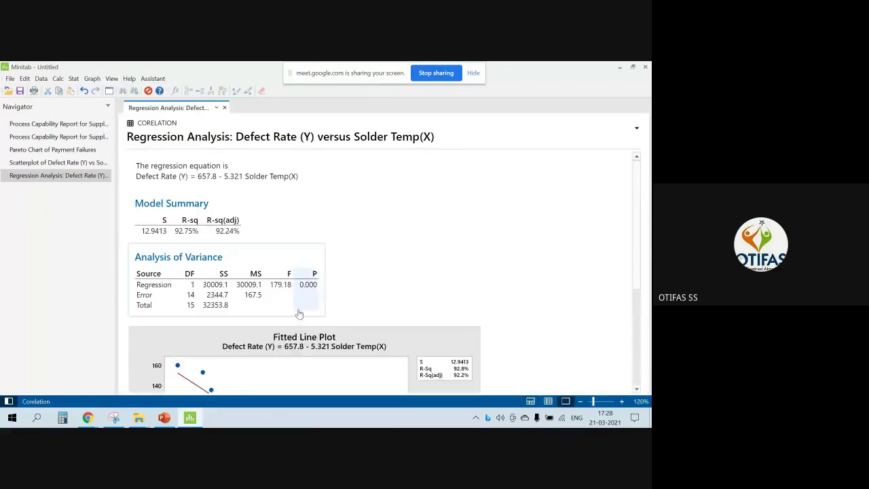
scroll(301, 316, "down", 5)
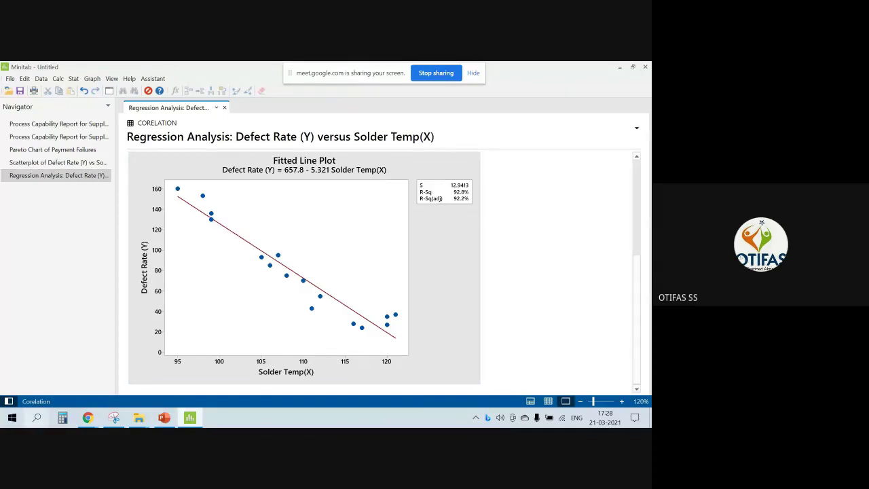
Step: Review the Lecture 22 : Box Plots title slide in PowerPoint and the fitted line plot in Minitab, and return to PowerPoint
left_click(166, 419)
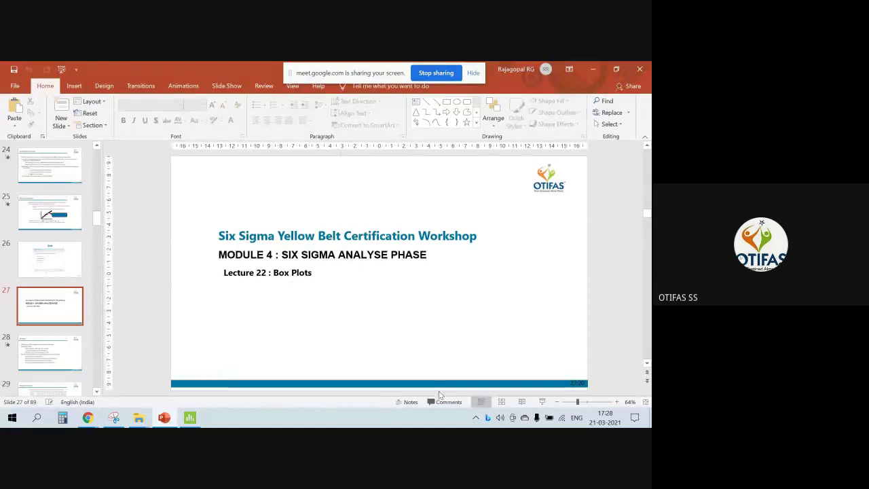
left_click(541, 402)
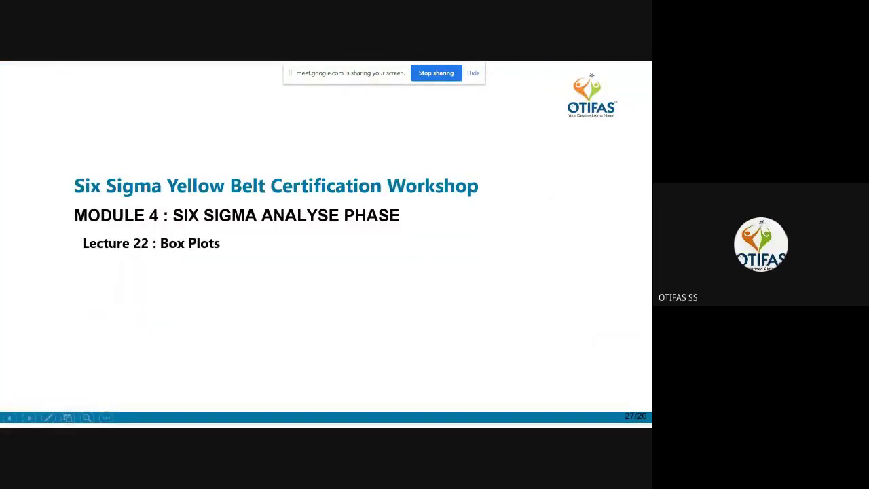
key("Escape")
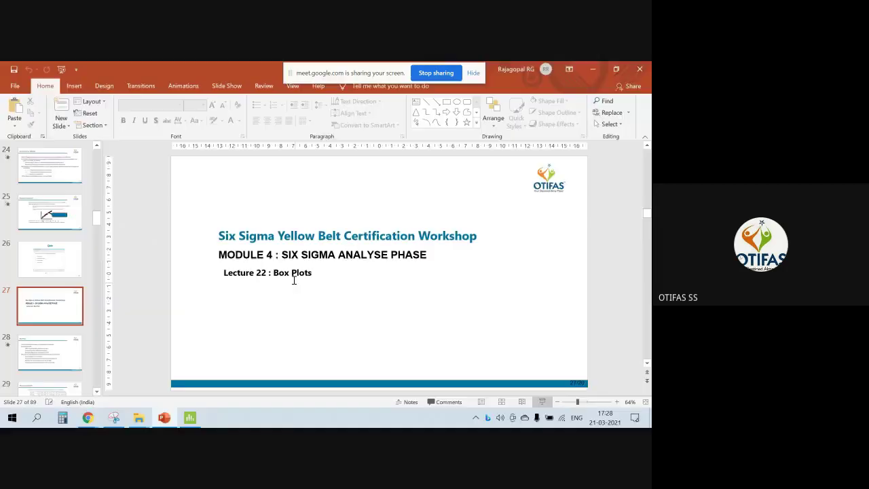
left_click(189, 417)
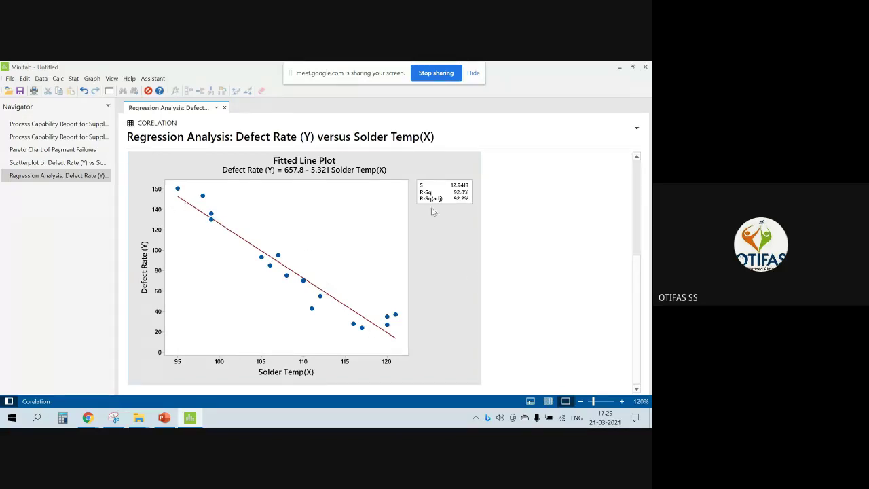
left_click(620, 69)
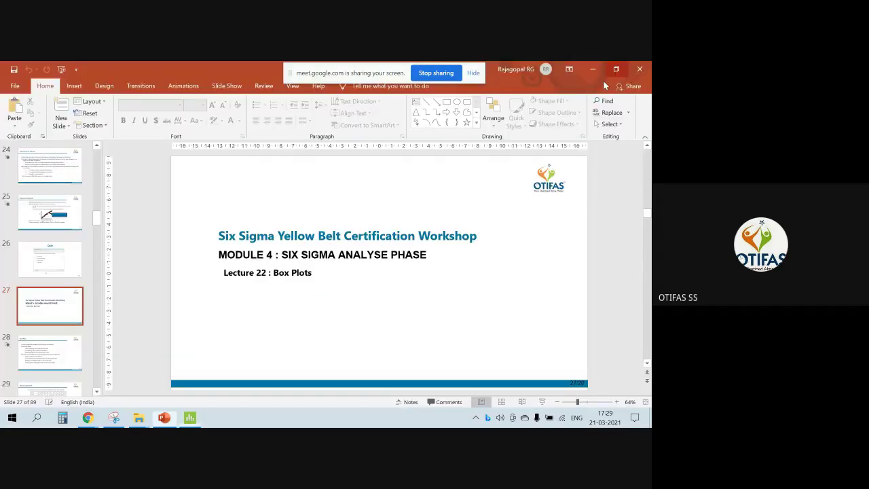
Step: Start the slide show at the Lecture 22 : Box Plots title slide and advance to the Box Plots slide
left_click(542, 402)
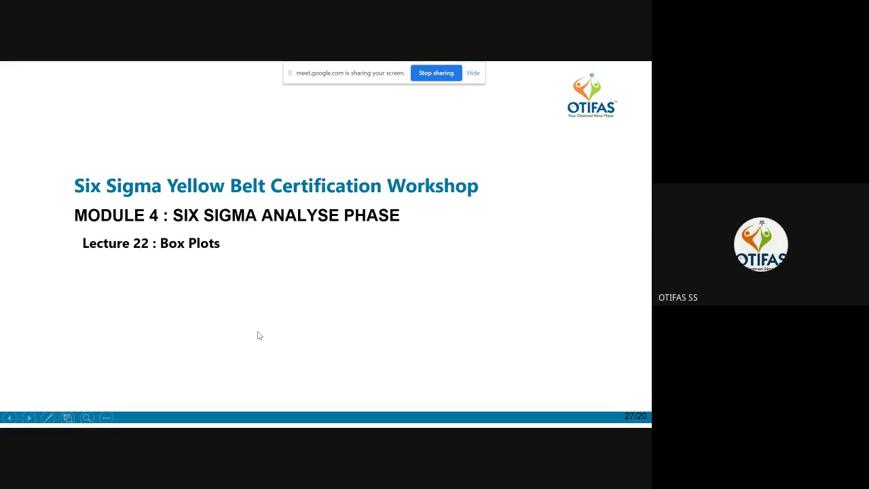
key("Right")
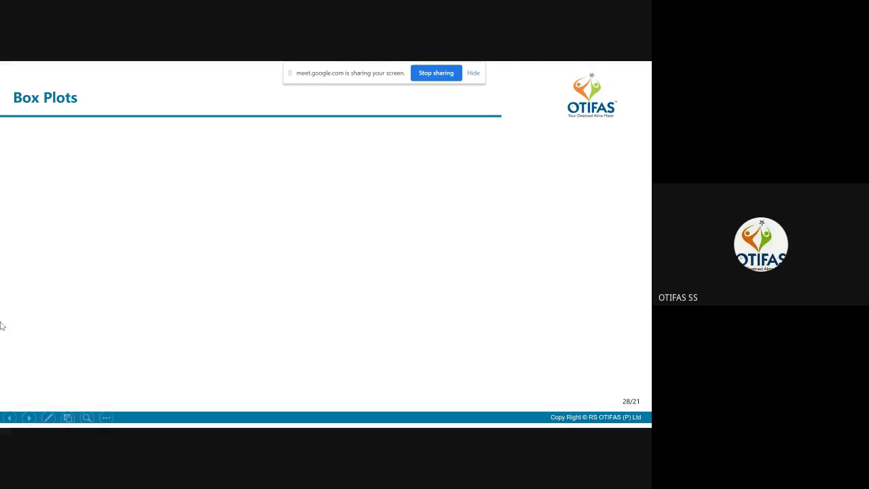
Step: Handwrite "mean" and a circled "median" in red pen on the Box Plots slide, and erase all the ink
left_click(48, 417)
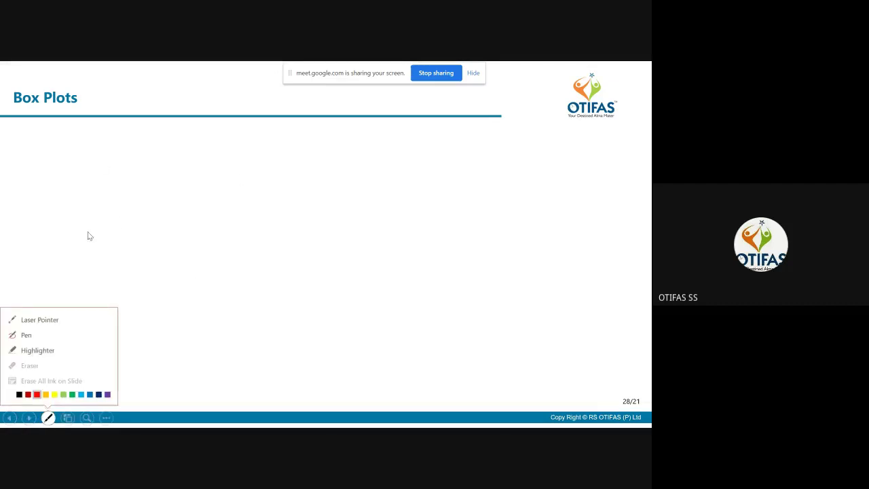
left_click(27, 335)
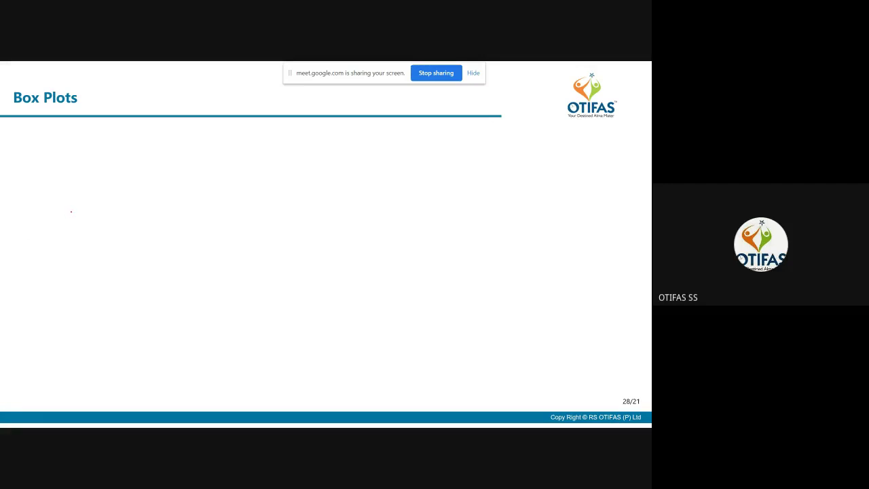
mouse_move(72, 212)
left_mouse_down()
mouse_move(89, 215)
mouse_move(136, 184)
left_mouse_up()
mouse_move(92, 233)
left_mouse_down()
mouse_move(154, 201)
mouse_move(138, 206)
left_mouse_up()
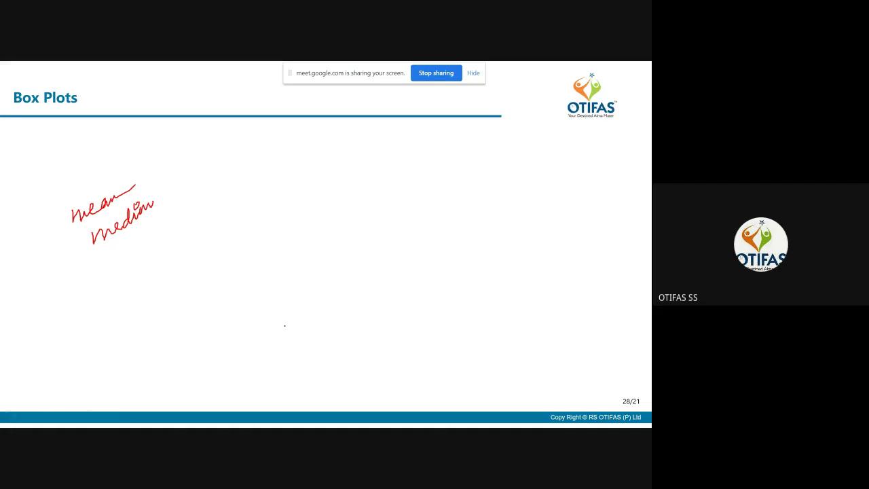
mouse_move(100, 253)
left_mouse_down()
mouse_move(162, 207)
mouse_move(114, 203)
mouse_move(84, 230)
mouse_move(101, 257)
mouse_move(110, 248)
left_mouse_up()
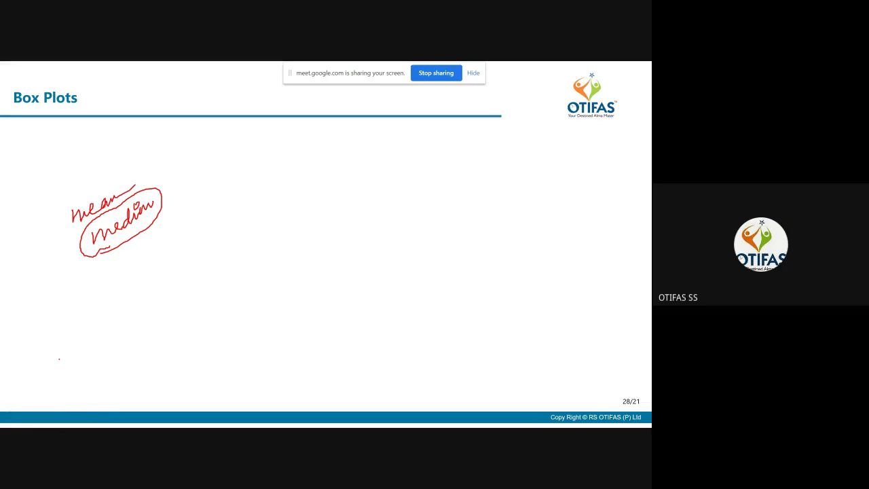
left_click(47, 418)
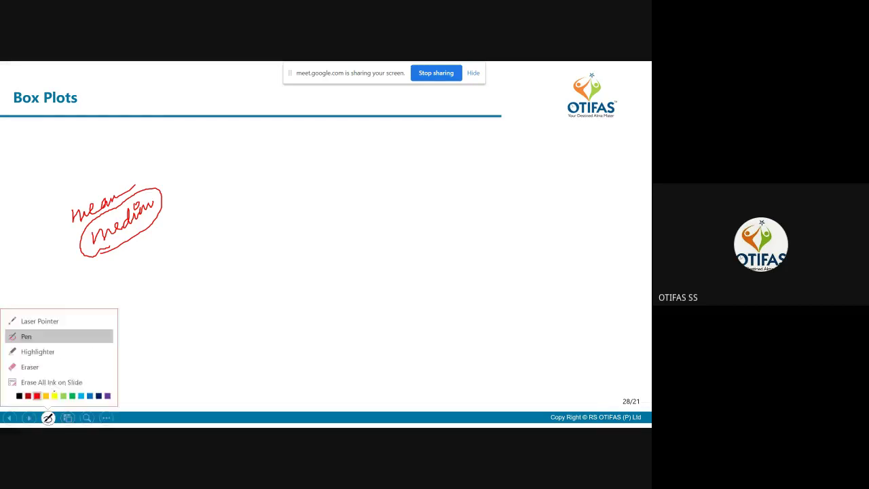
left_click(51, 382)
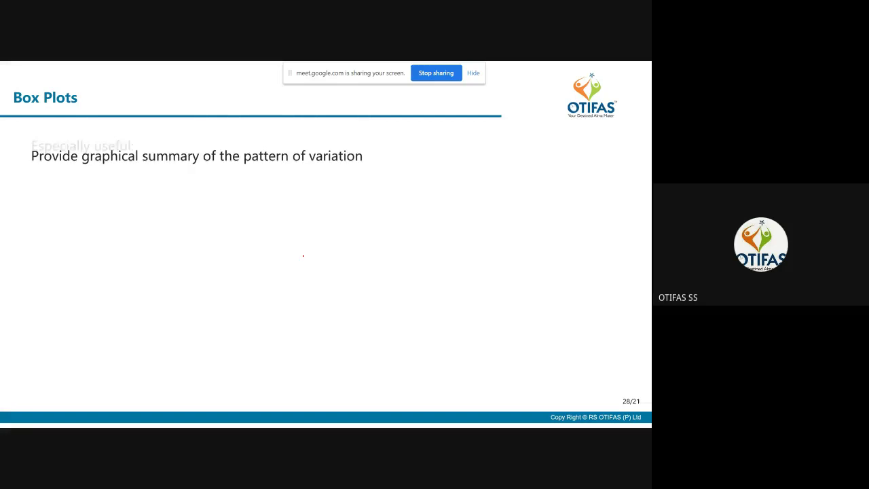
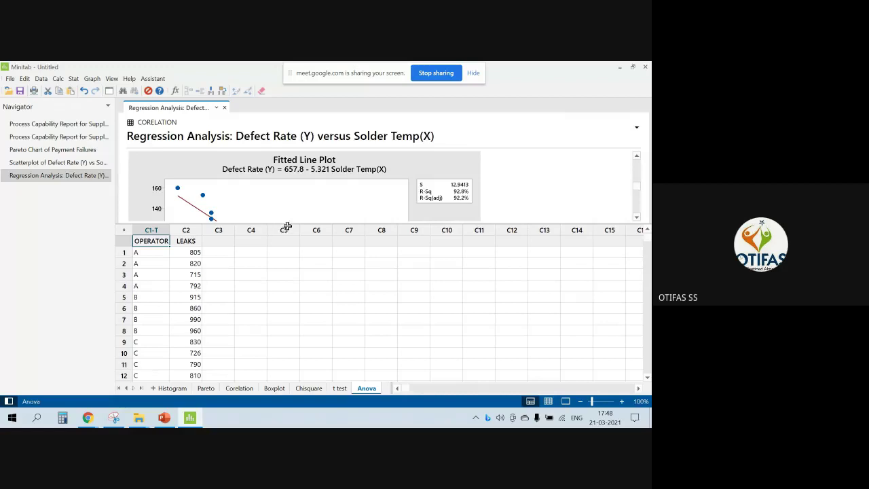
Step: Enlarge the data pane of Minitab's Anova worksheet and copy the LEAKS values in rows 1 to 12
left_click_drag(289, 223, 293, 175)
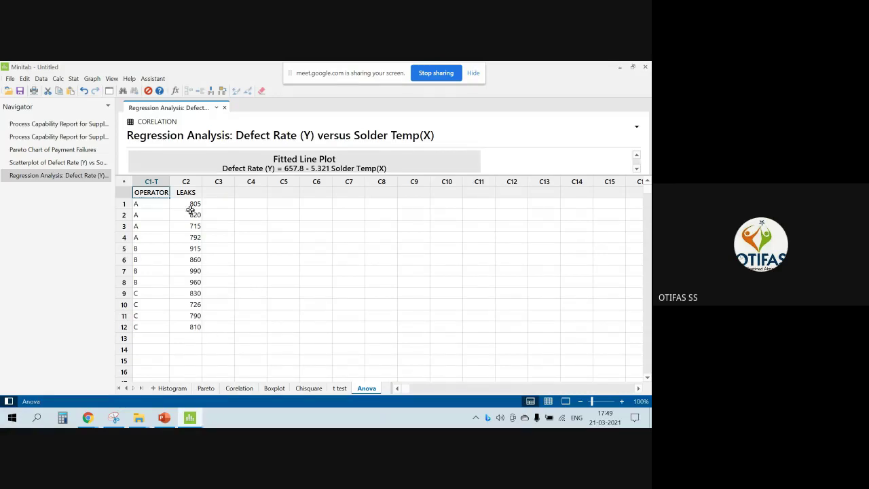
left_click_drag(187, 210, 186, 322)
key("ctrl+c")
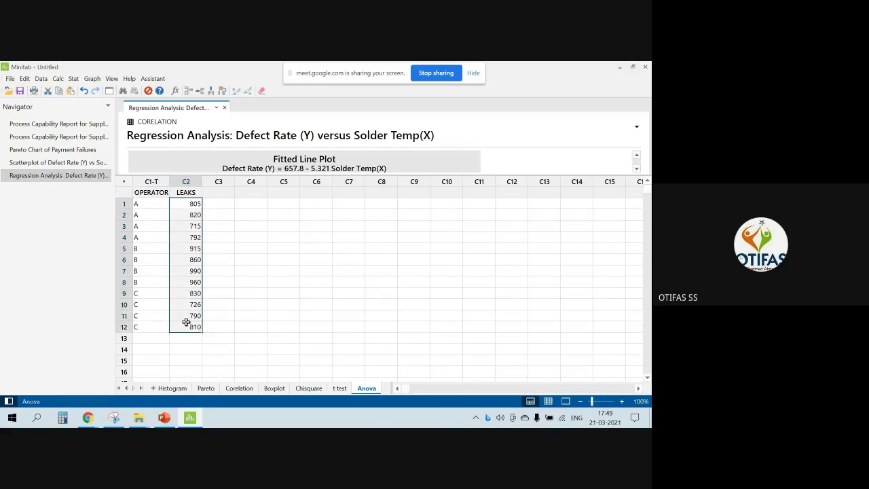
Step: Open the New Microsoft Excel Worksheet from the desktop, maximized, and paste the copied LEAKS values into C2:C13
left_click(619, 67)
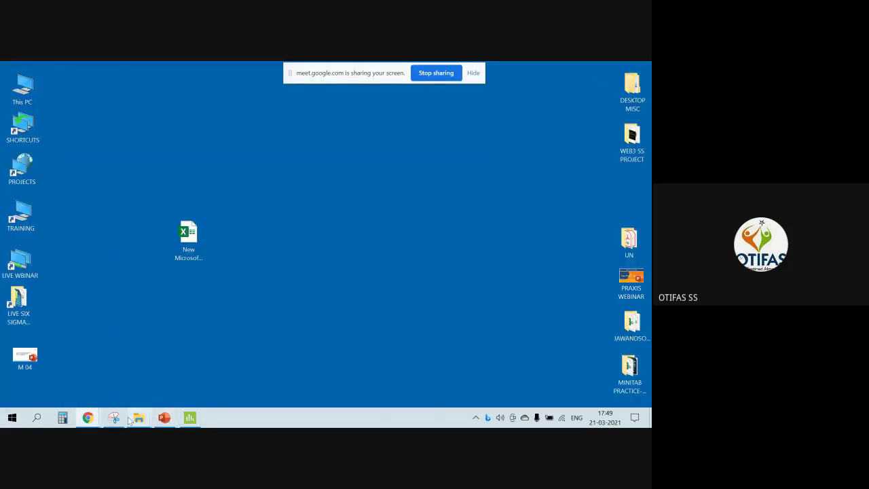
double_click(188, 238)
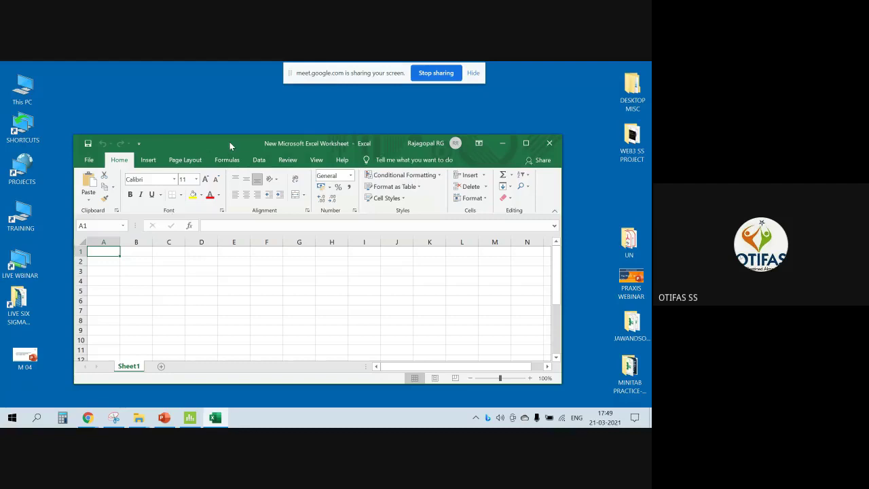
double_click(230, 141)
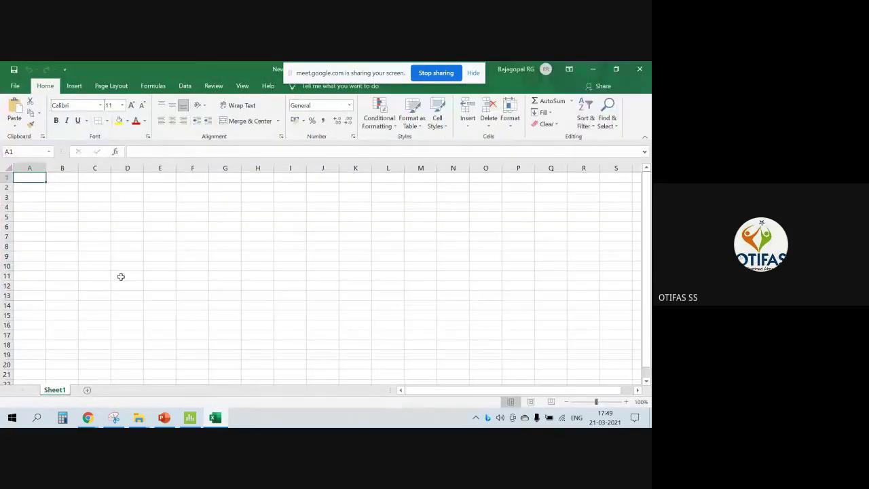
left_click(95, 187)
key("ctrl+v")
left_click(154, 251)
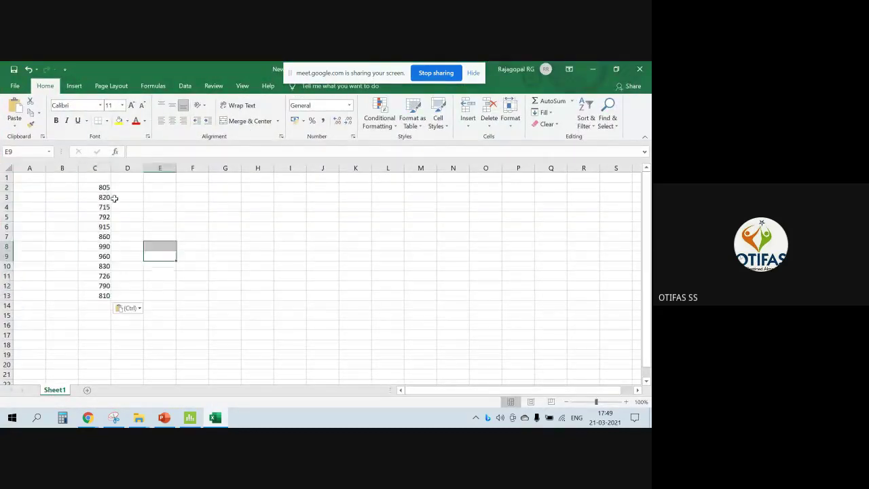
left_click(101, 188)
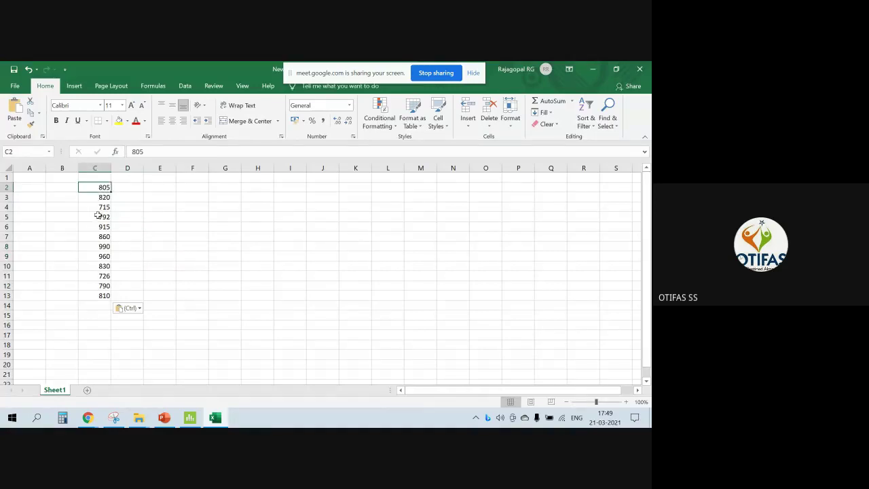
left_click(98, 216)
left_click(97, 187)
Step: Copy the OPERATOR values in rows 1 to 12 of Minitab's Anova worksheet and paste them into B2:B13 of the Excel sheet
left_click(189, 417)
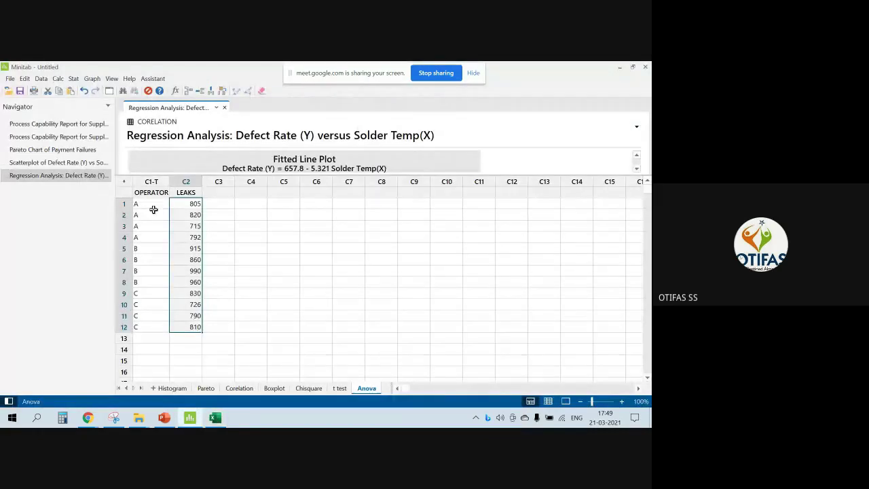
left_click_drag(153, 210, 145, 324)
key("ctrl+c")
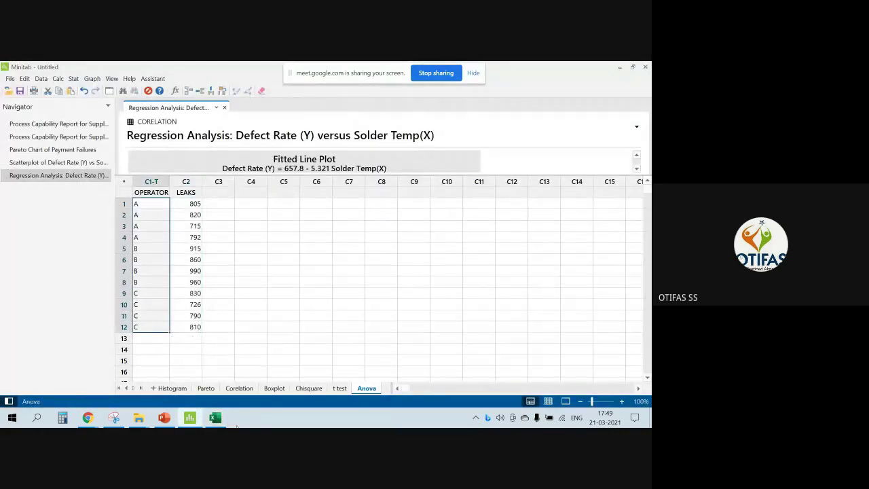
left_click(215, 417)
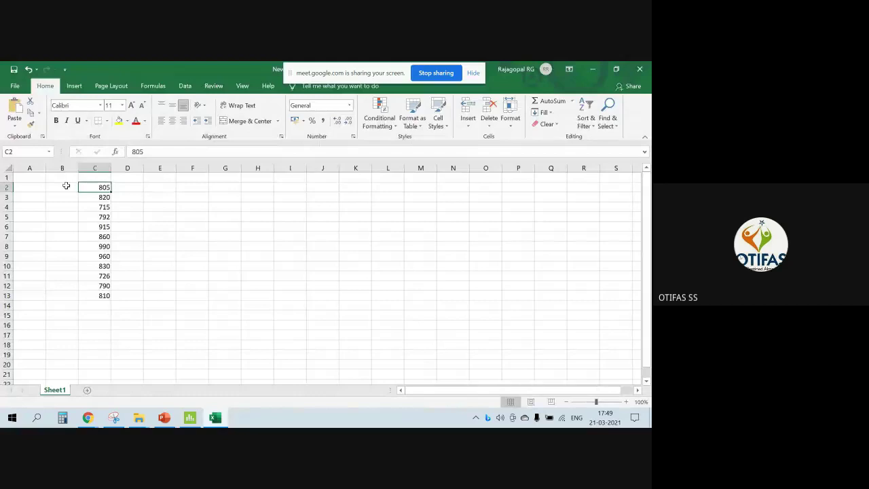
left_click_drag(66, 185, 54, 295)
key("ctrl+v")
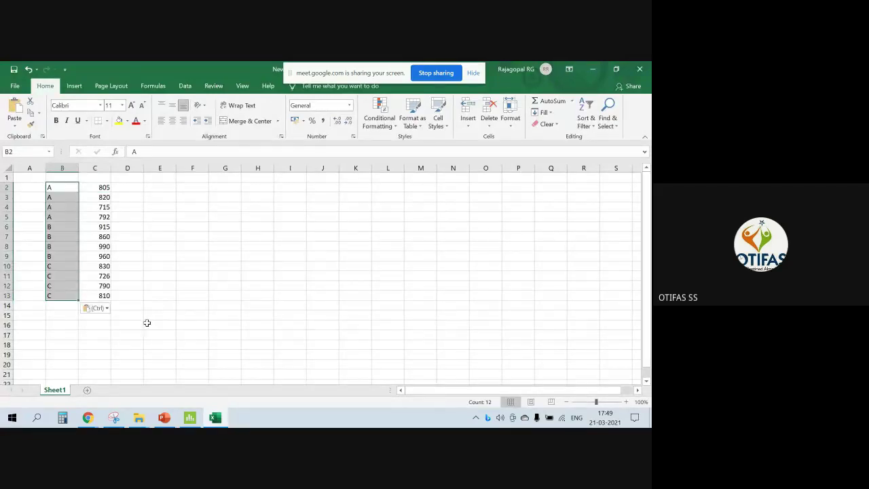
Step: Calculate the average of operator A's leak values in C2:C5 with the AVERAGE function in cell F3
left_click_drag(230, 333, 231, 325)
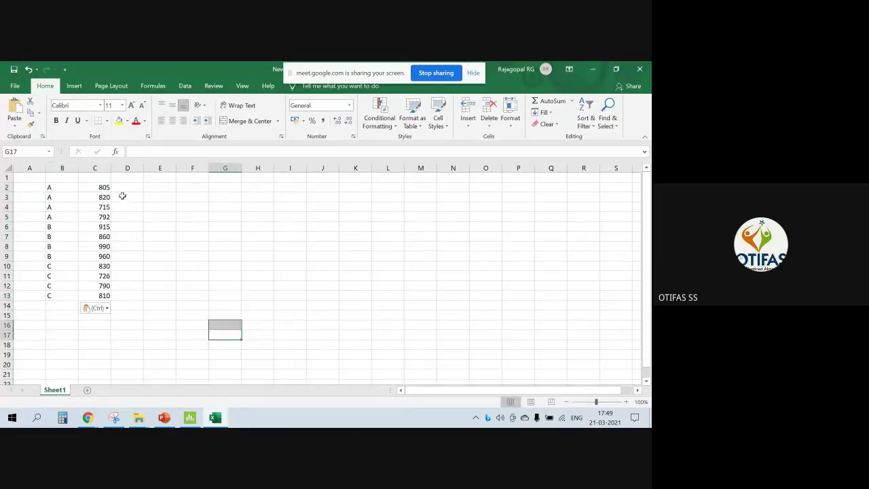
left_click(198, 199)
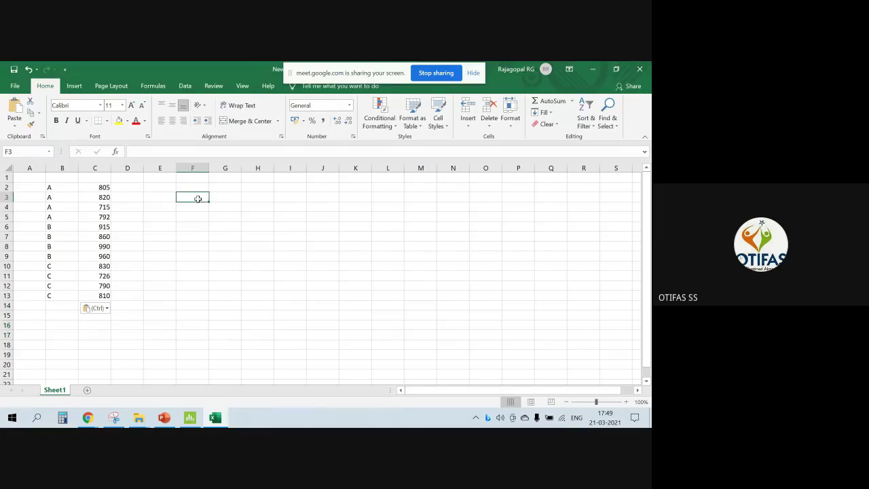
type("=aver")
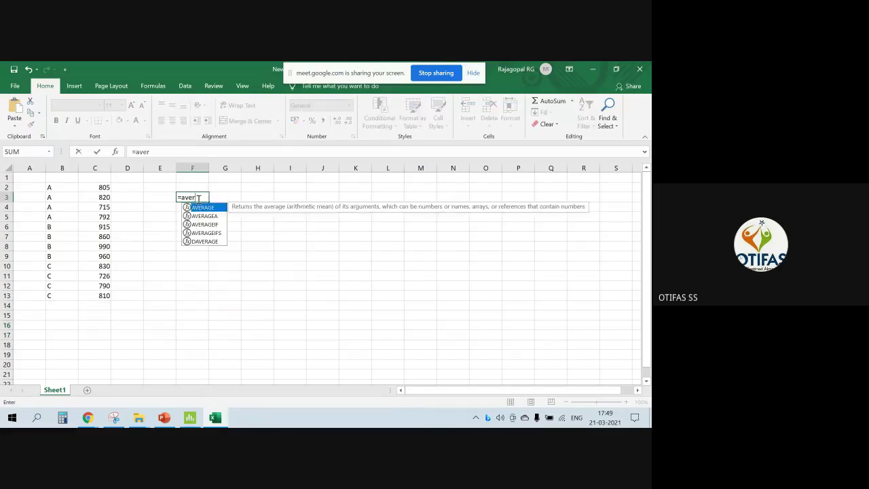
double_click(203, 209)
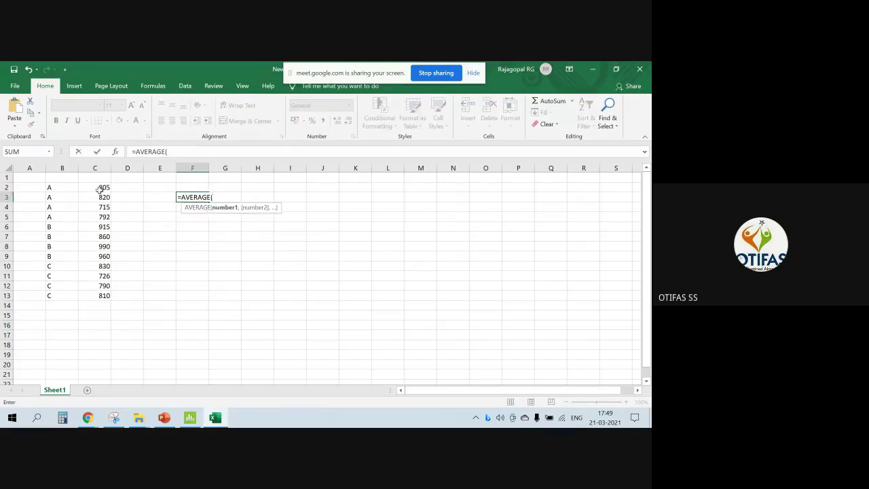
left_click_drag(99, 187, 100, 212)
key("Return")
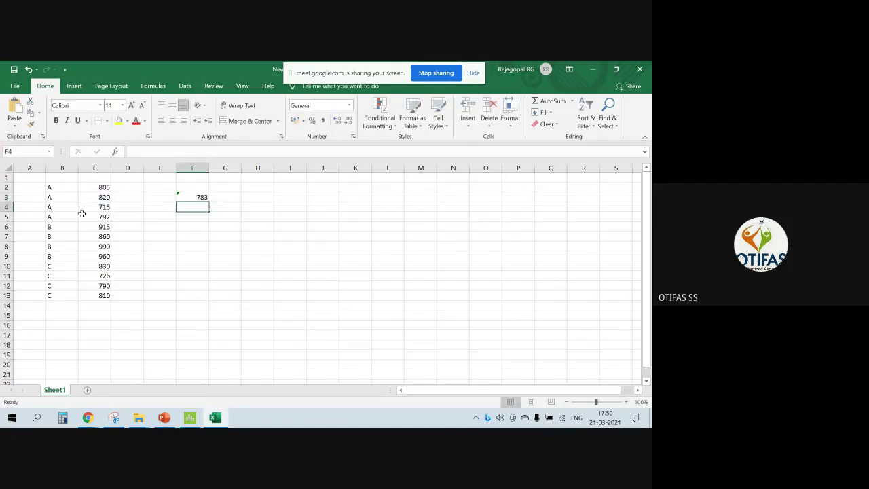
Step: Calculate the average of operator B's leak values with =AVERAGE(C6:C9) in cell F4
type("=")
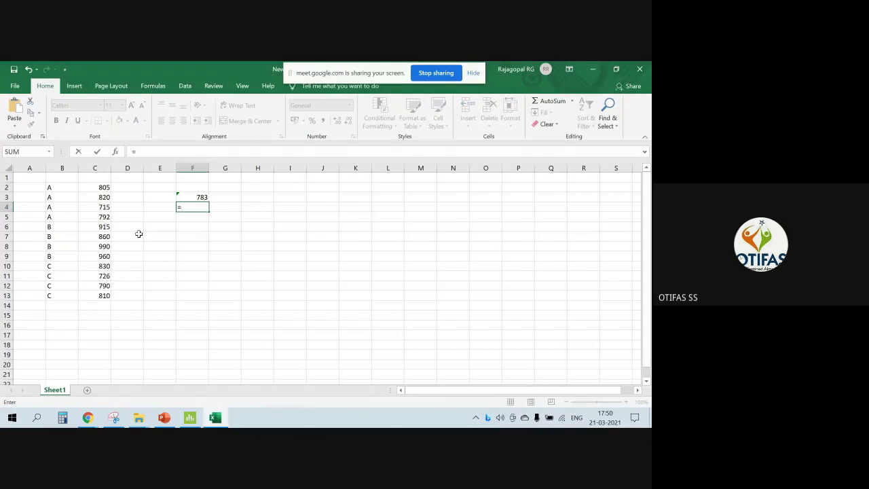
type("avera")
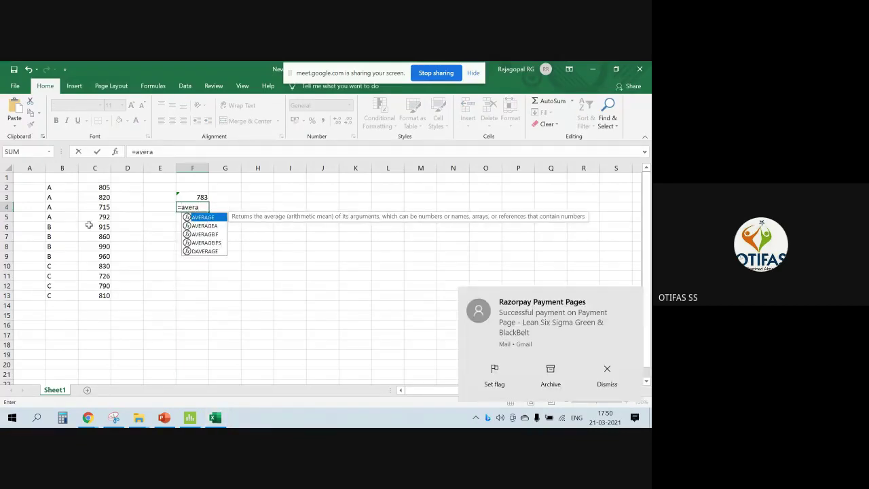
left_click_drag(94, 228, 96, 256)
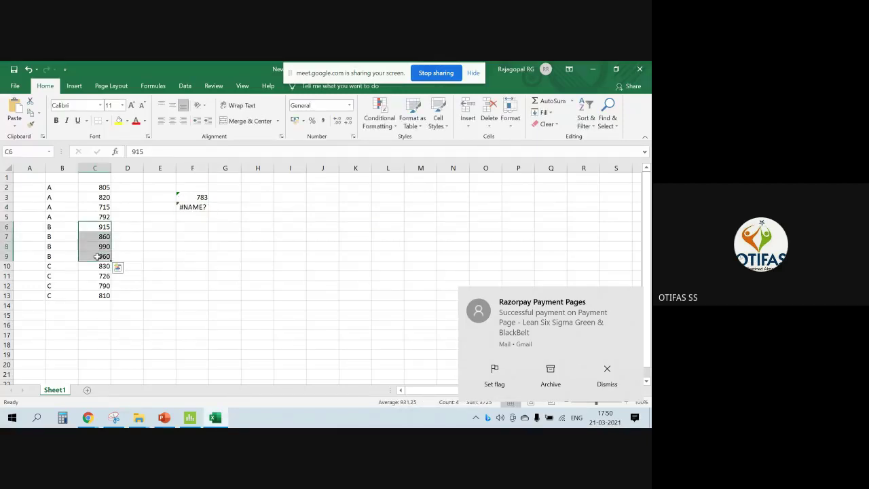
left_click(201, 206)
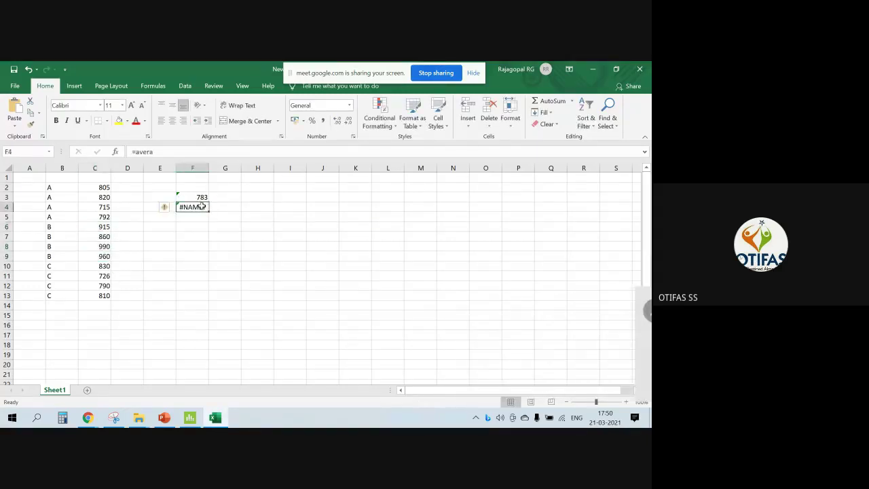
double_click(201, 207)
key("BackSpace")
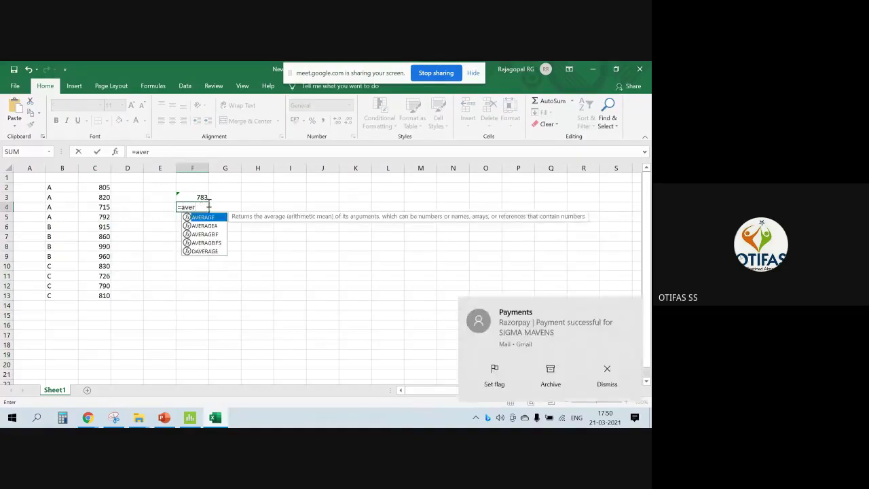
double_click(204, 218)
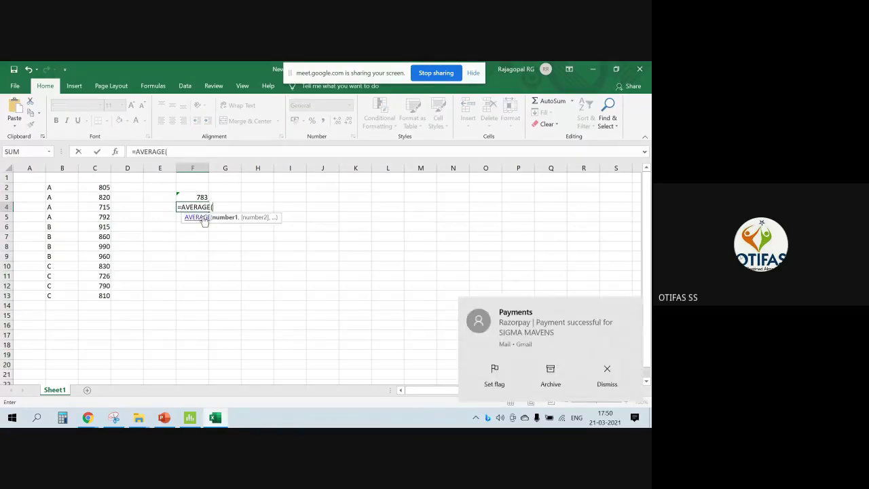
left_click(91, 230)
left_click_drag(90, 231, 89, 253)
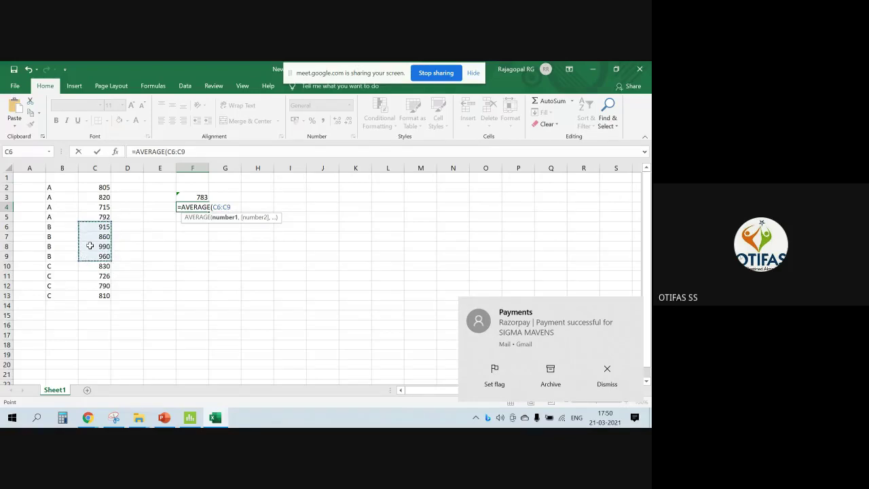
key("Return")
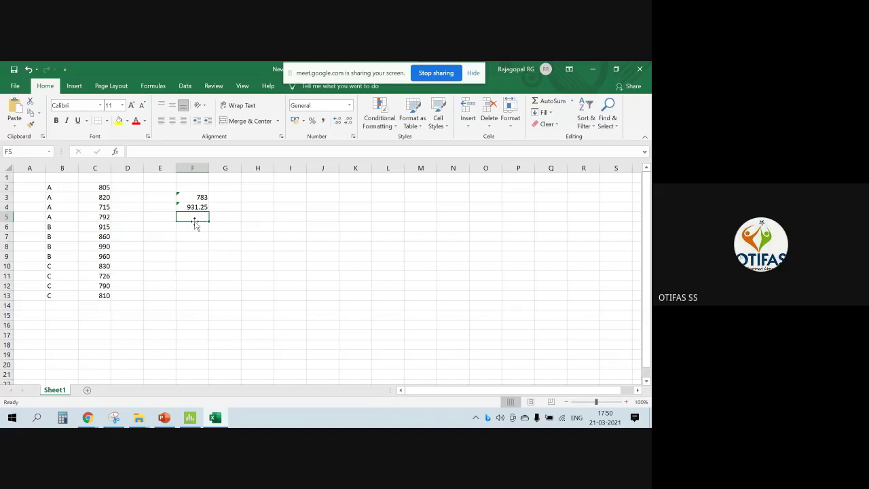
Step: Calculate the average of operator C's leak values with the AVERAGE function over C10:C13 in cell F5
type("=avera")
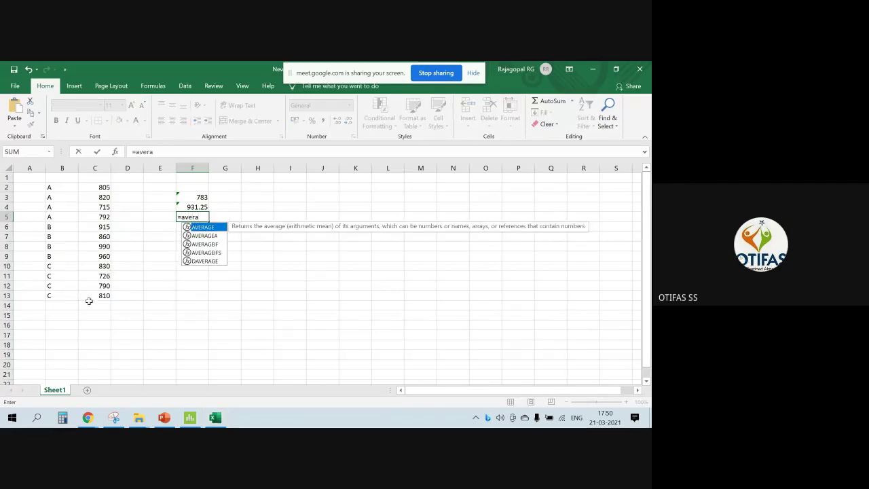
double_click(203, 228)
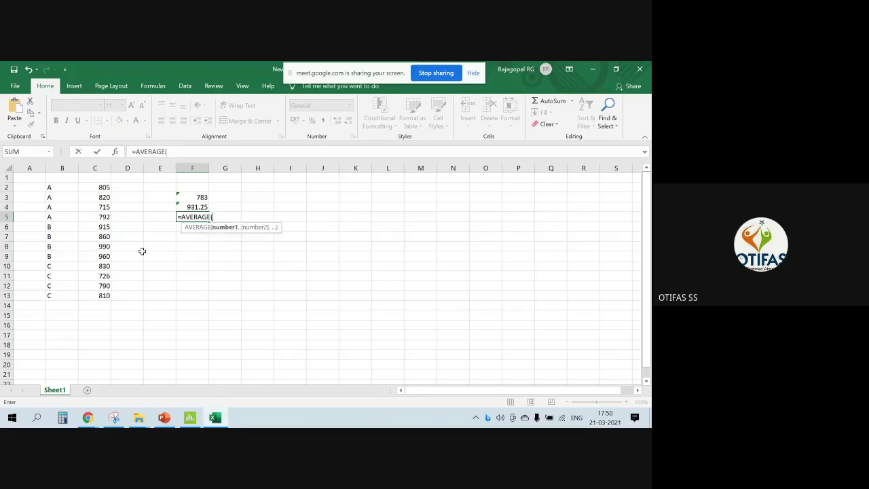
left_click_drag(97, 266, 98, 295)
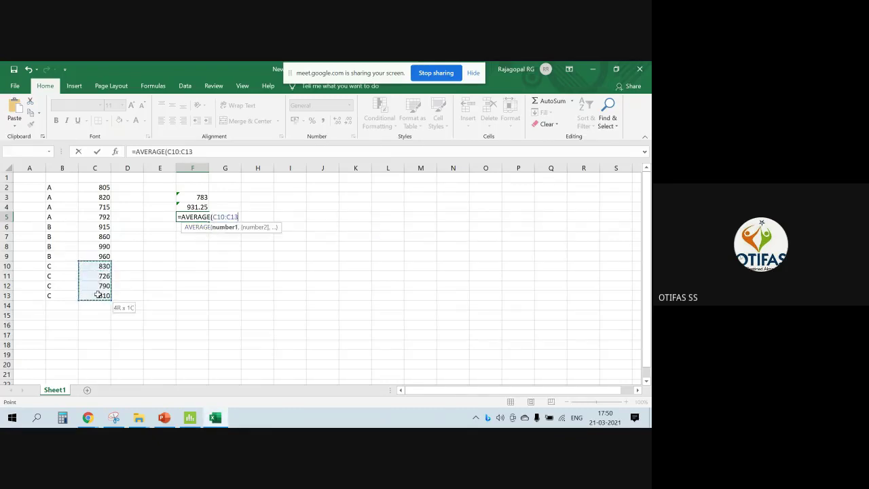
key("Return")
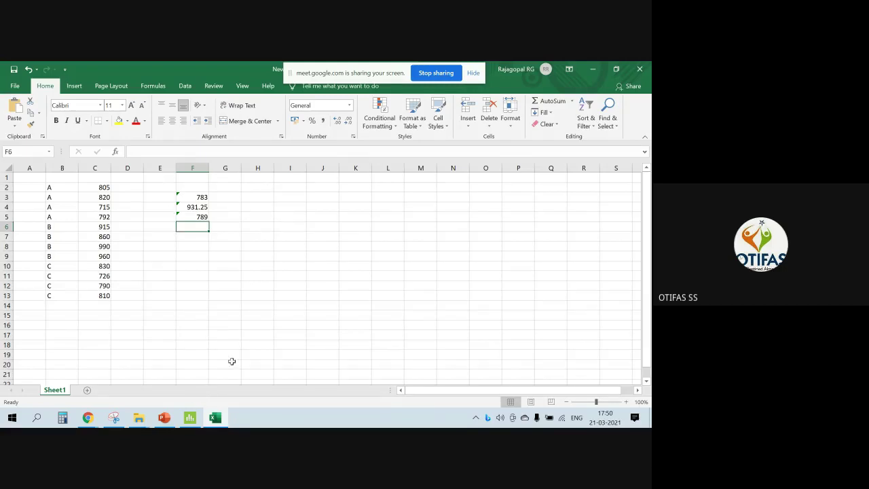
Step: Insert a 2-D clustered column chart of the three operator averages in F3:F5
left_click_drag(196, 197, 195, 217)
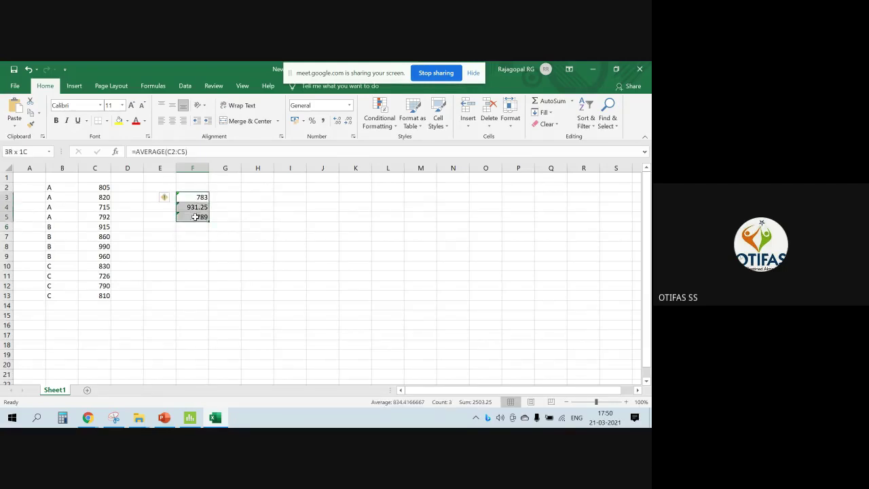
left_click(74, 86)
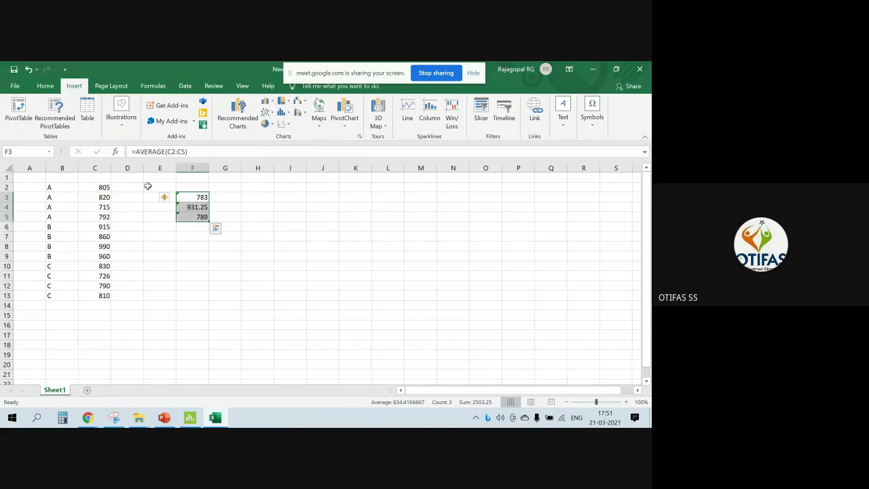
left_click(266, 101)
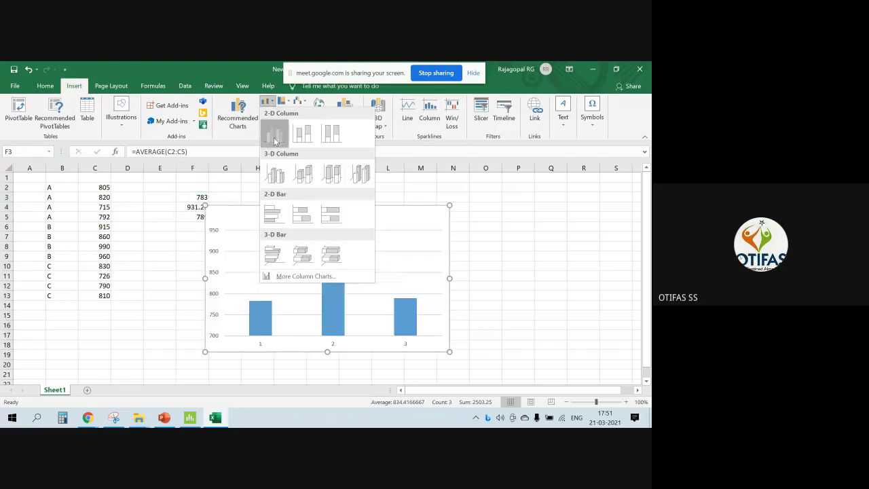
left_click(276, 135)
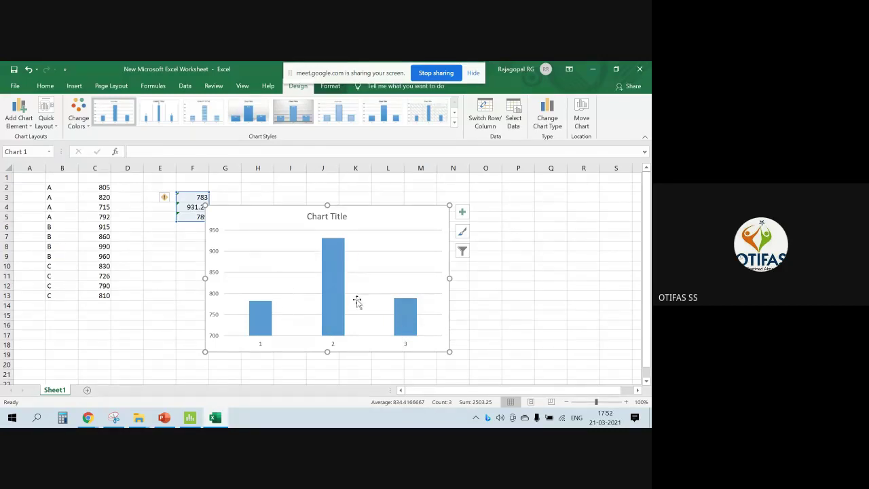
Step: Switch to Minitab and run a one-way ANOVA on the Anova worksheet with LEAKS as response and OPERATOR as factor
left_click(593, 68)
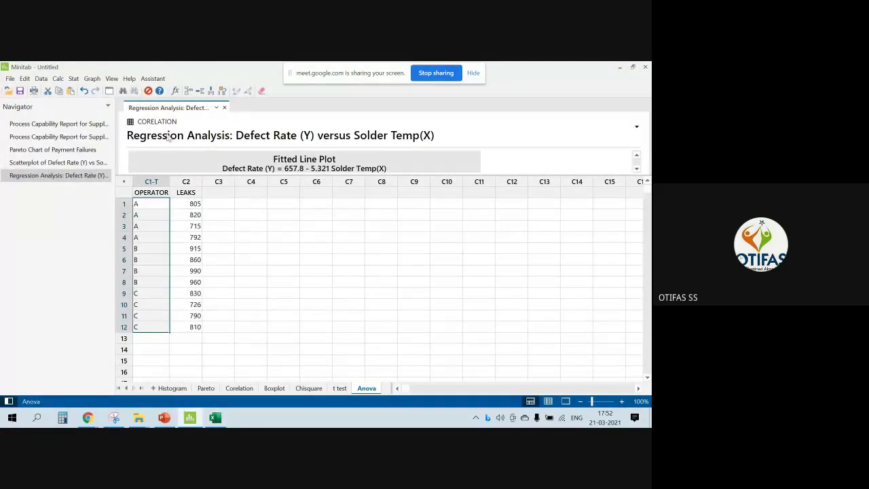
left_click(74, 78)
mouse_move(135, 113)
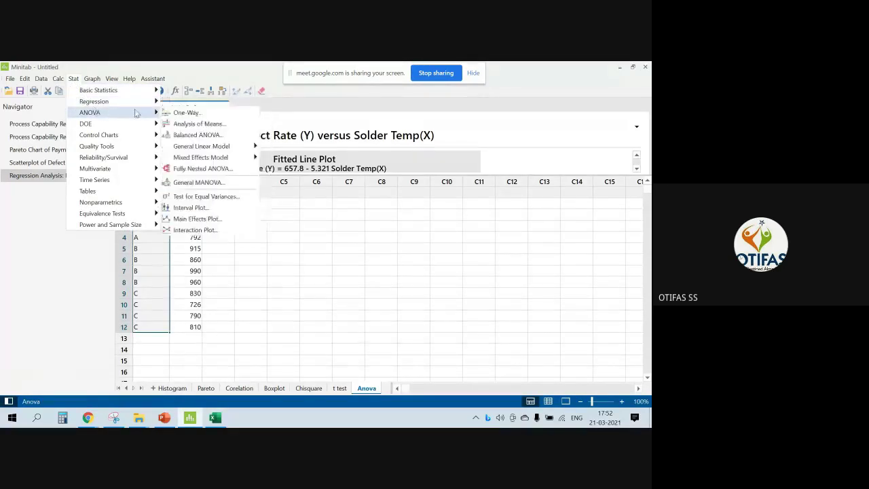
left_click(186, 112)
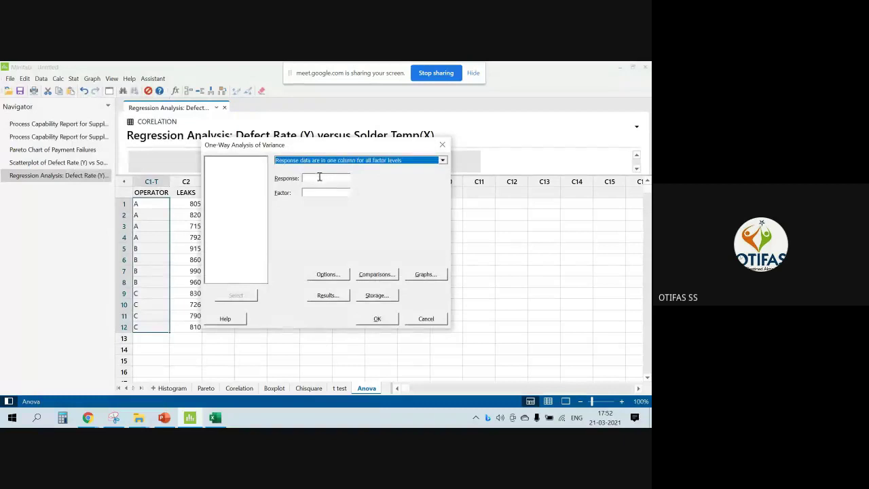
left_click(319, 178)
double_click(230, 165)
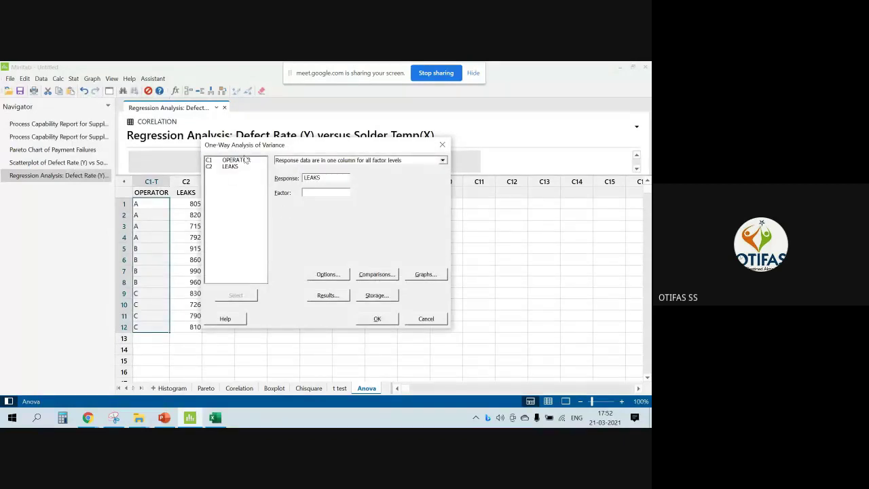
double_click(238, 161)
left_click(376, 319)
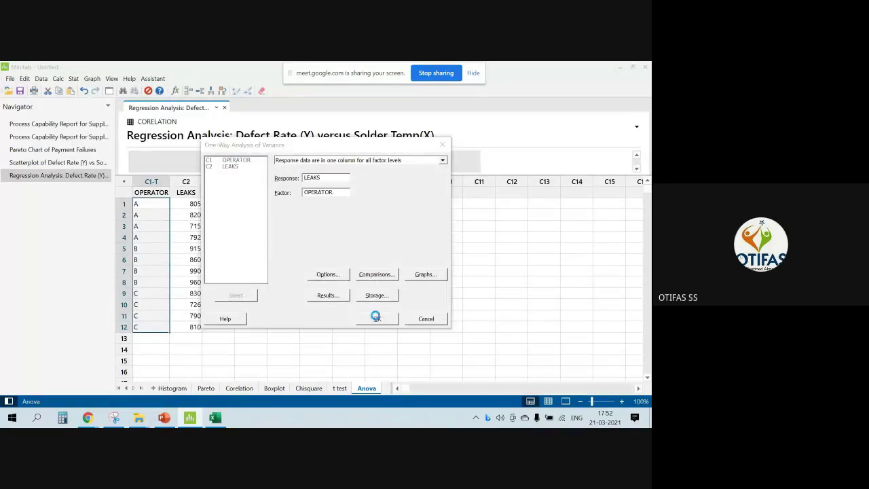
Step: Show only the output in Minitab and examine the LEAKS versus OPERATOR ANOVA tables and interval plot
left_click(111, 78)
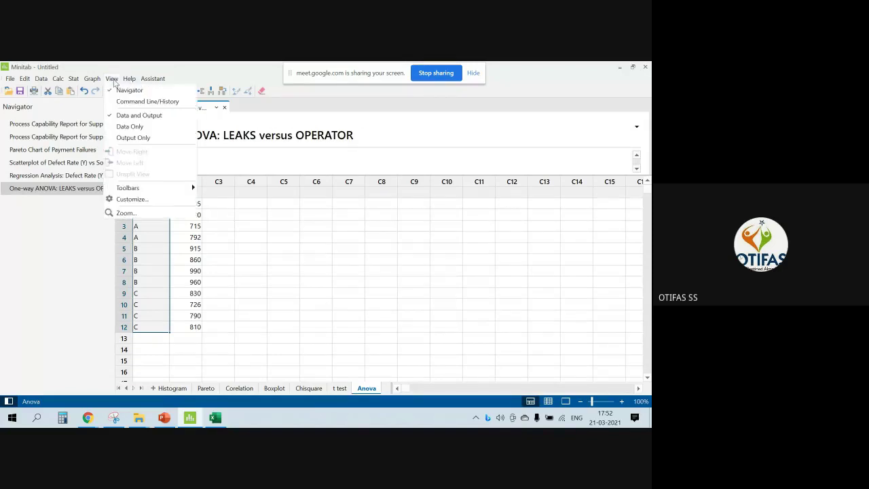
left_click(133, 138)
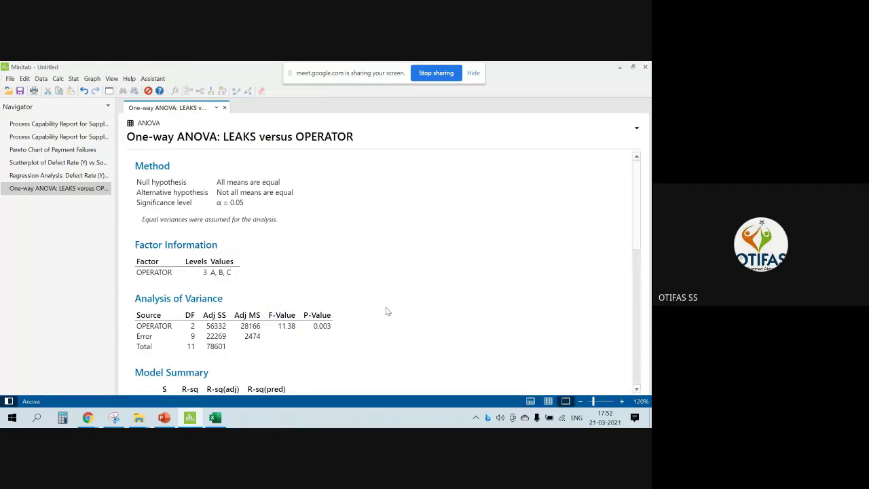
scroll(386, 308, "down", 5)
scroll(385, 310, "down", 3)
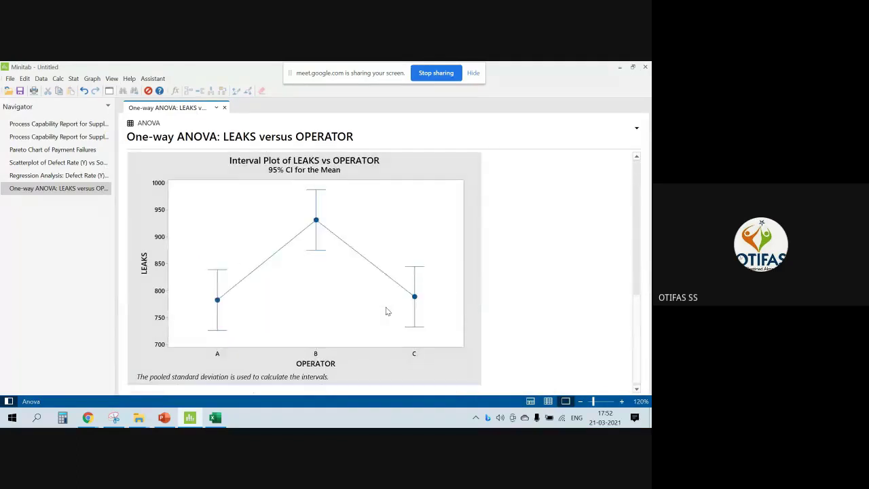
scroll(386, 310, "up", 1)
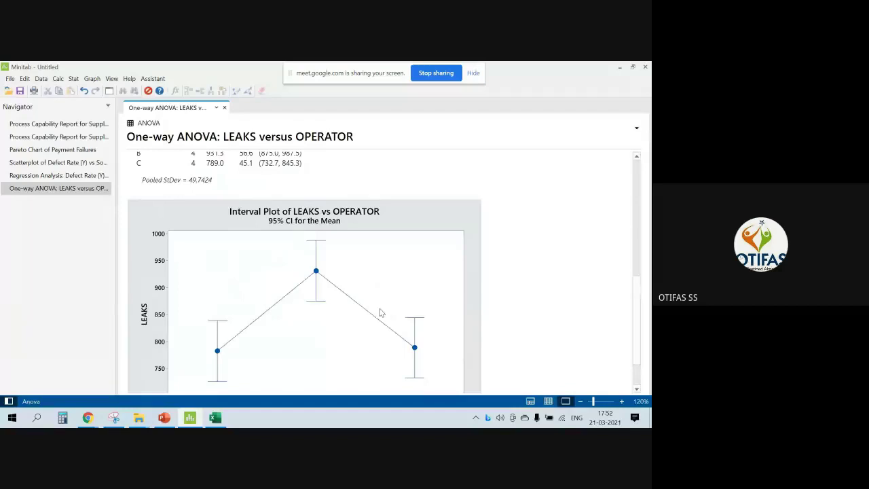
scroll(379, 308, "down", 1)
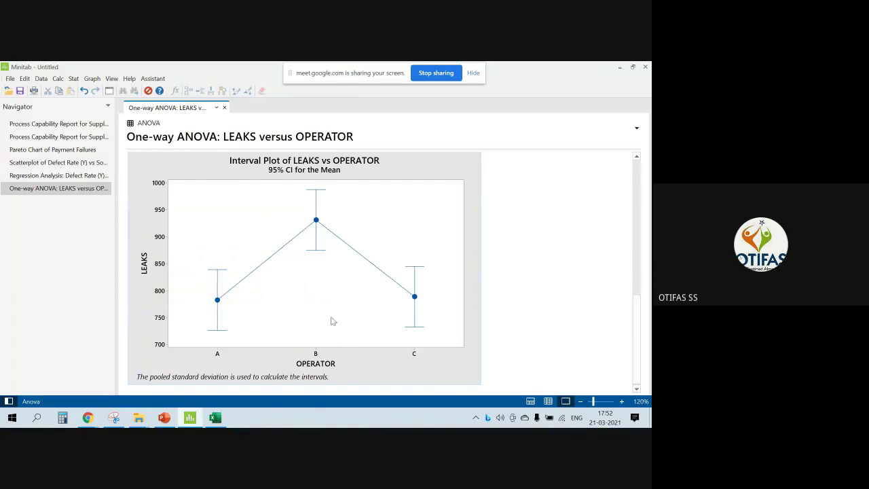
scroll(331, 320, "up", 3)
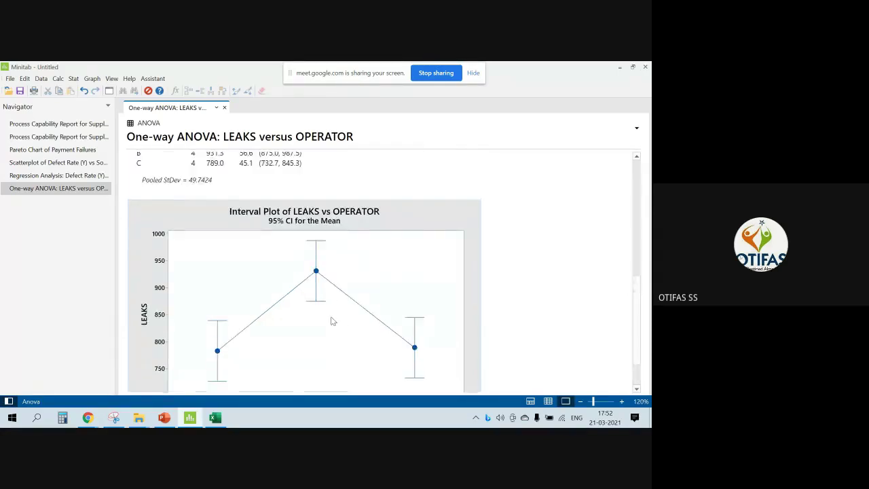
scroll(333, 327, "up", 6)
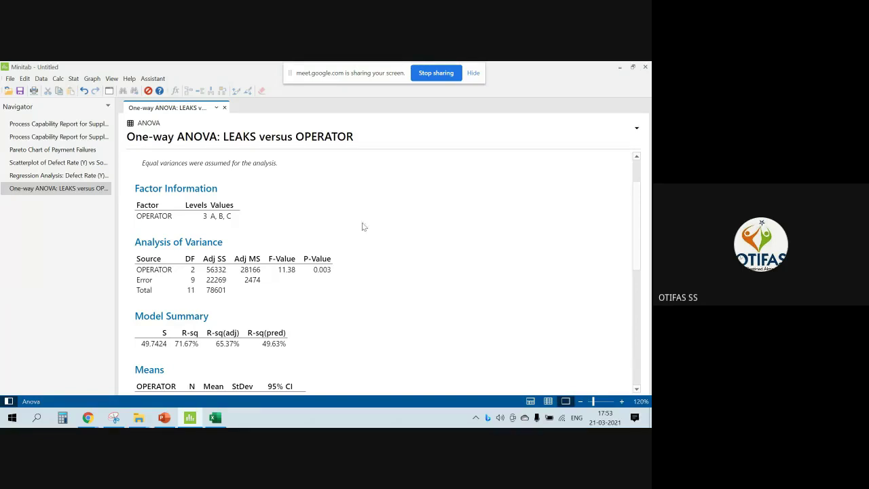
scroll(363, 256, "down", 6)
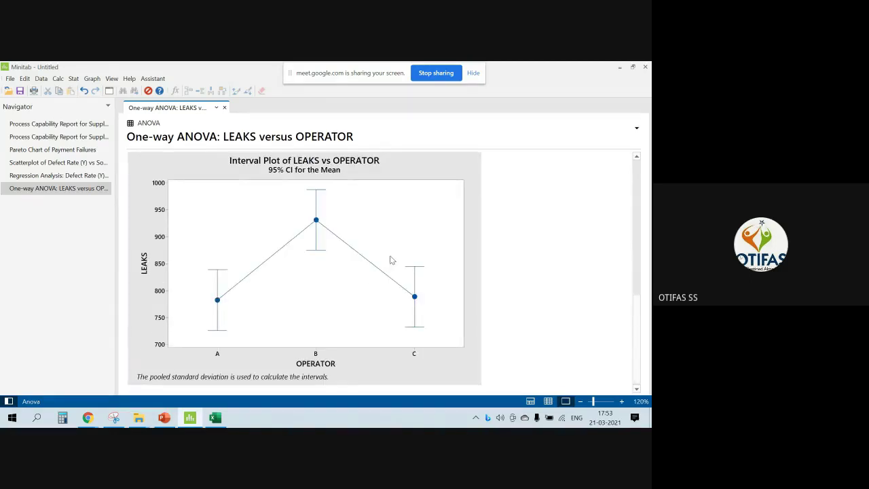
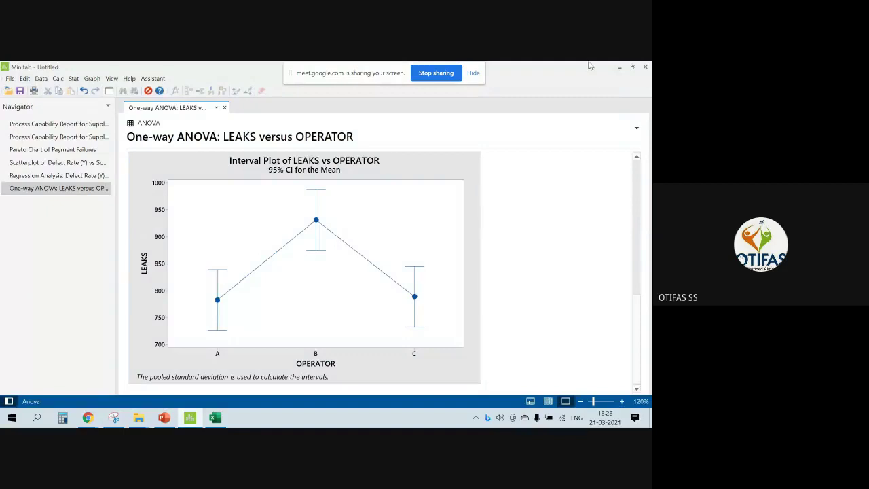
Step: Close the current Minitab project without saving its changes and relaunch Minitab 19
left_click(648, 69)
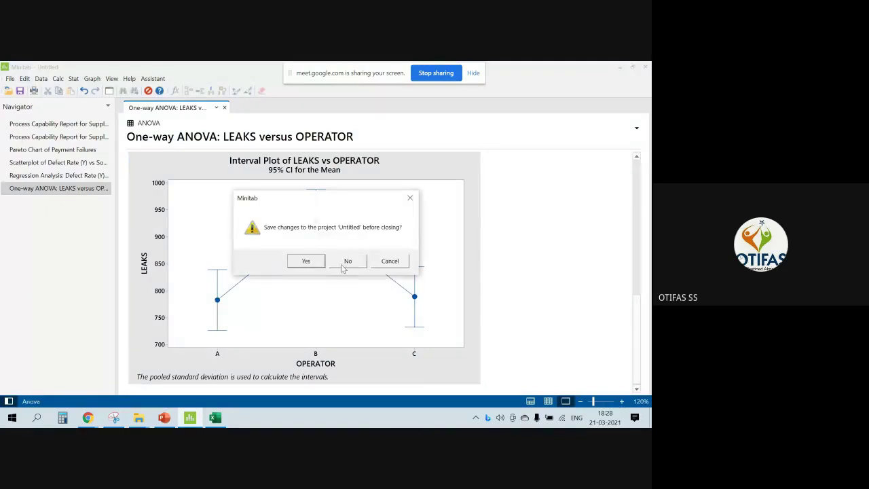
left_click(345, 260)
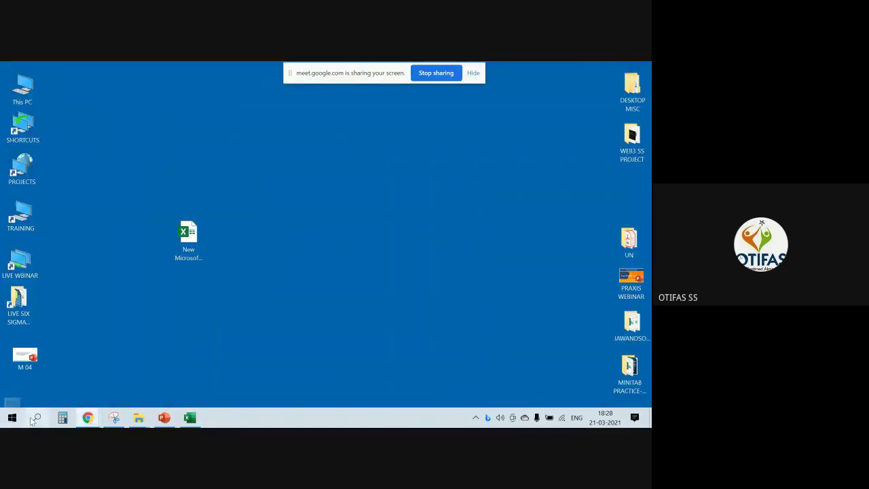
left_click(36, 417)
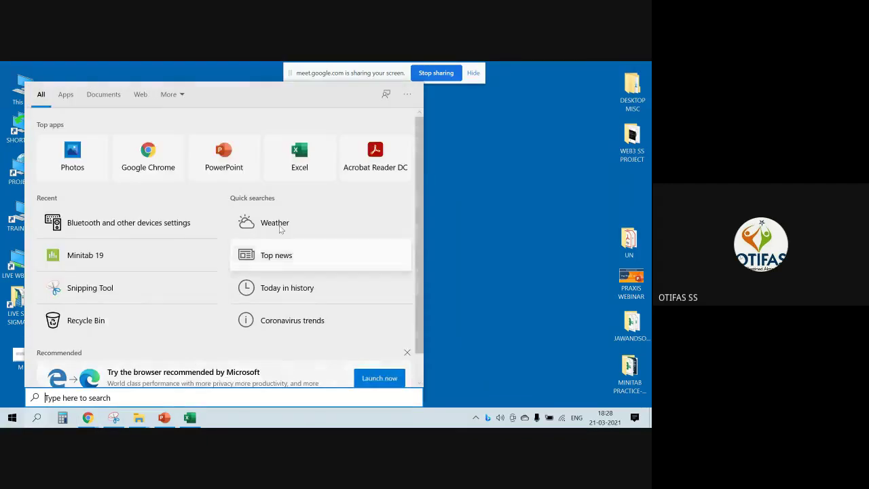
left_click(83, 261)
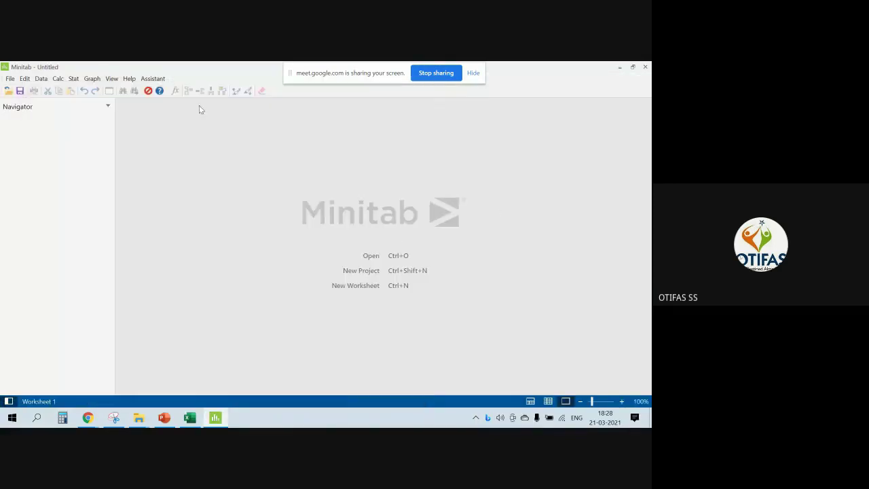
Step: Open Control phase-Minitab.xlsx from the MINITAB PRACTICE-EXCEL folder on the Desktop, importing its control chart sheets with column names
left_click(10, 78)
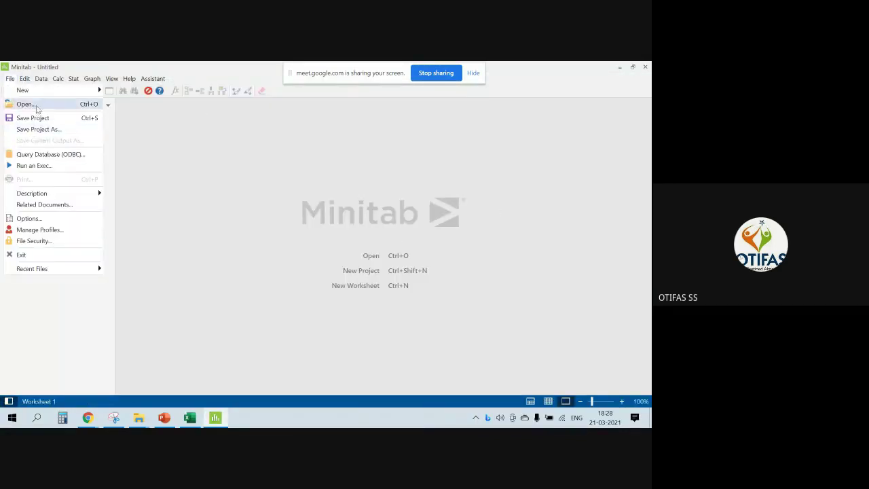
left_click(33, 104)
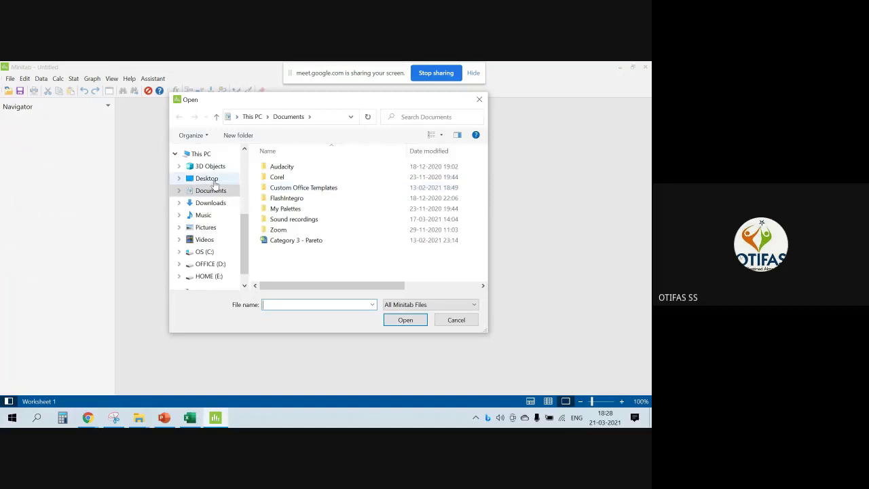
left_click(207, 179)
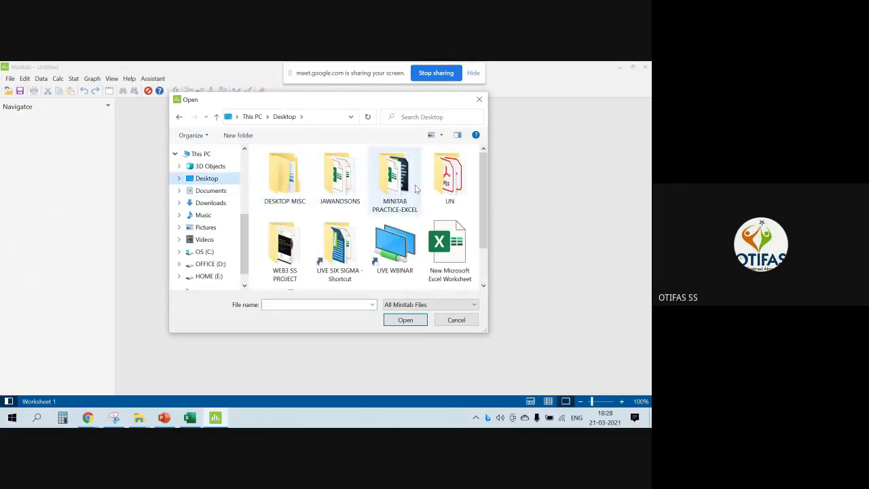
double_click(405, 185)
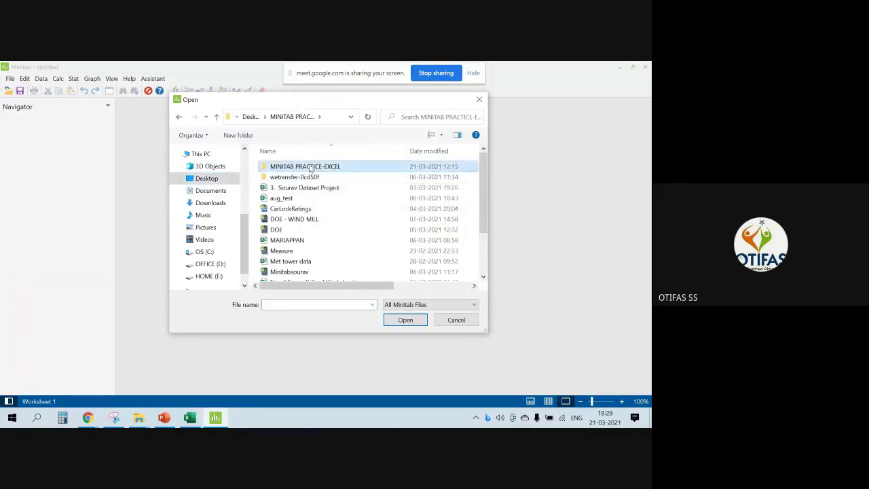
double_click(302, 167)
double_click(292, 177)
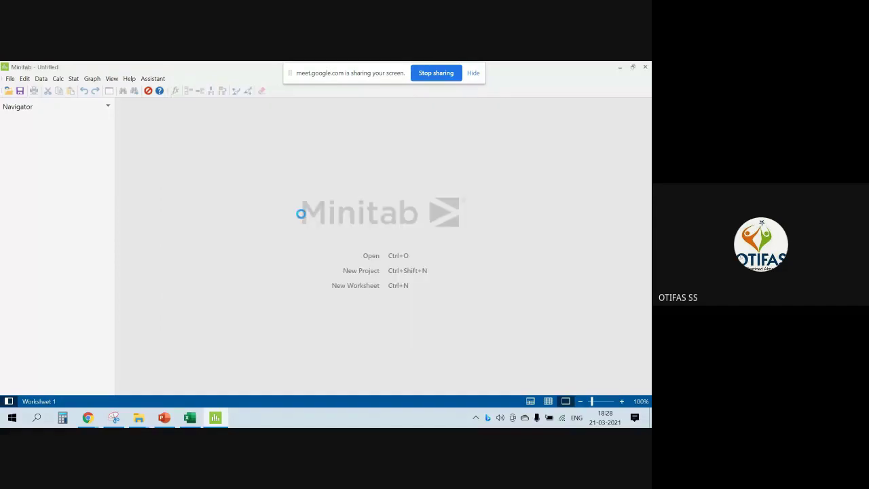
left_click(406, 351)
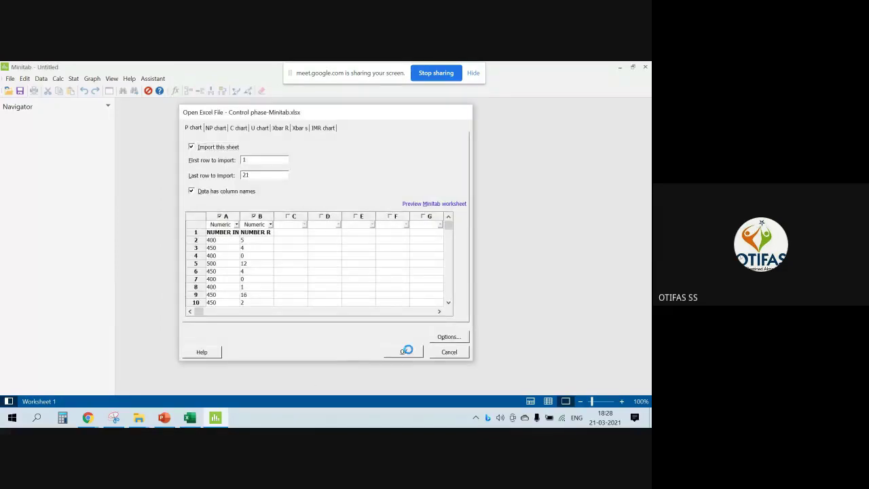
Step: Go to the IMR chart worksheet and review all rows of its SAMPLE NO. and DIAMETER columns
scroll(282, 346, "down", 1)
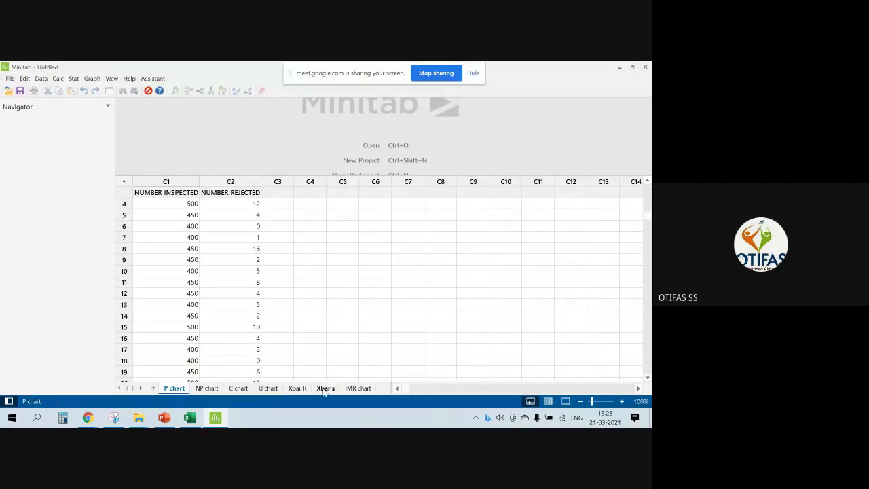
left_click(357, 387)
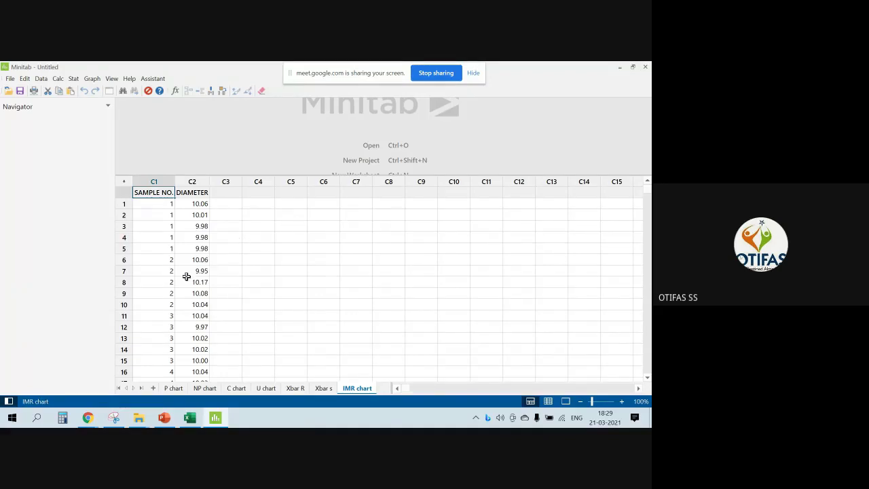
scroll(186, 276, "down", 9)
scroll(178, 329, "down", 6)
scroll(176, 333, "up", 2)
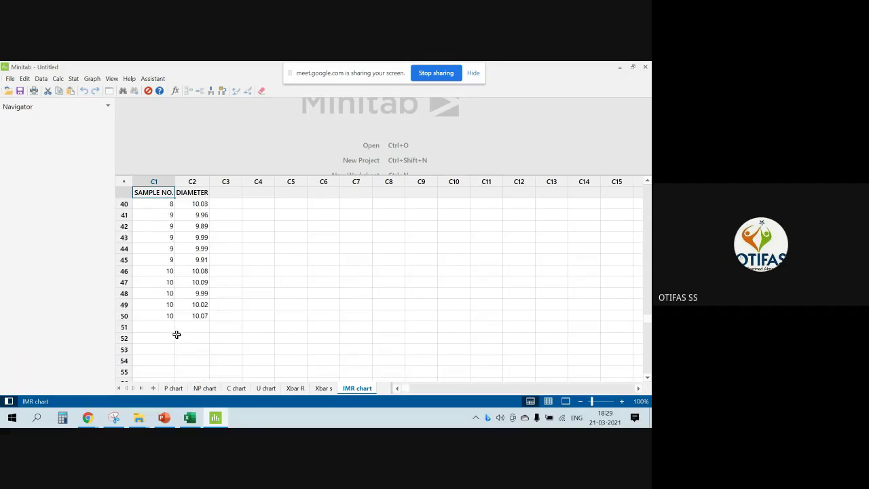
scroll(200, 323, "up", 13)
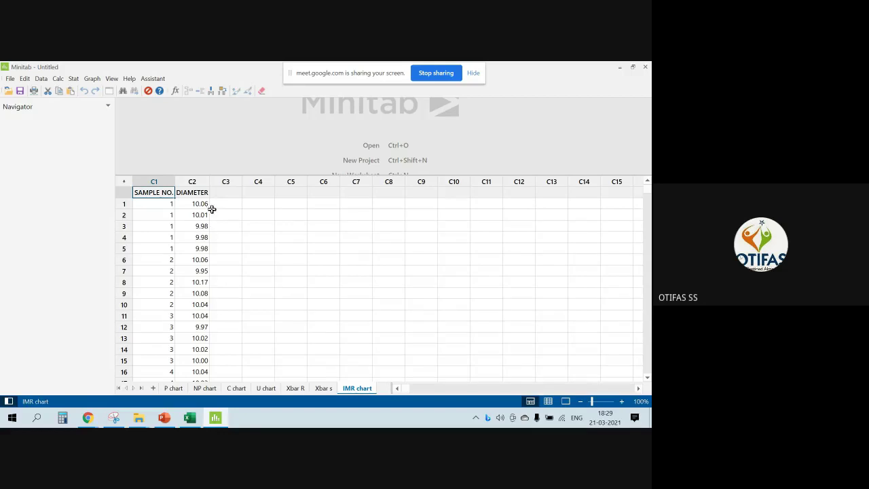
Step: Create an I-MR control chart with DIAMETER as the variable and show only the output
left_click(73, 79)
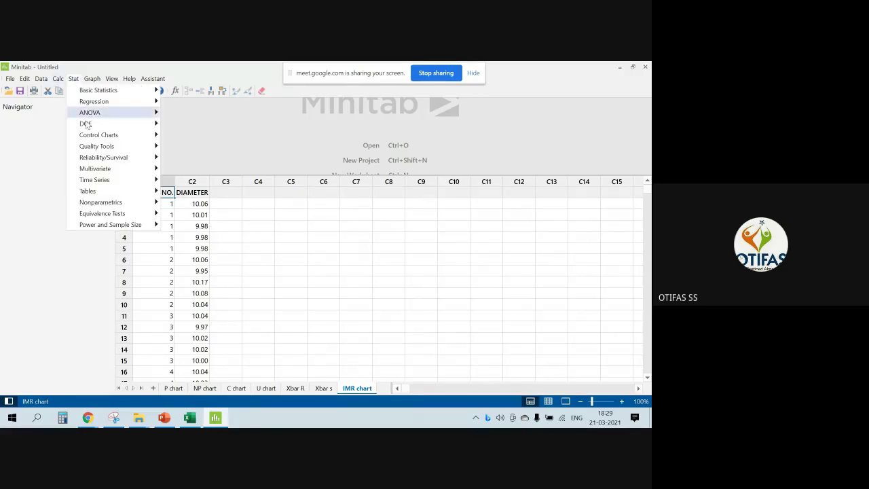
mouse_move(95, 135)
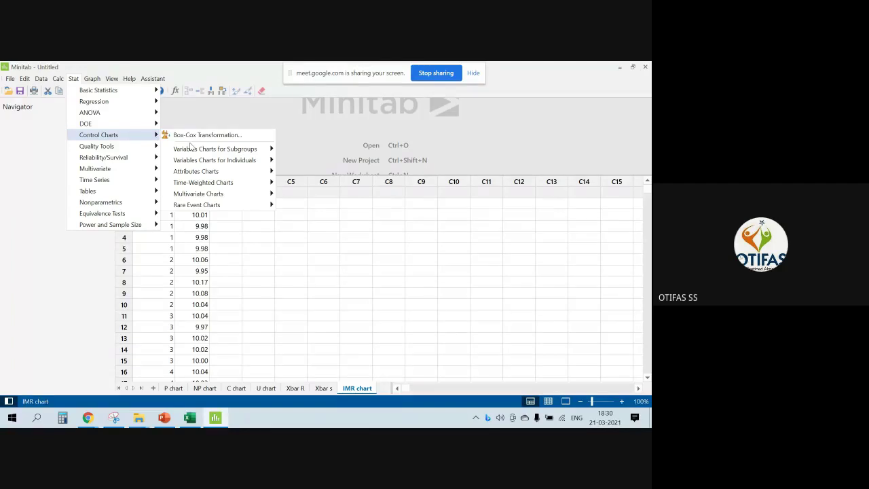
mouse_move(192, 148)
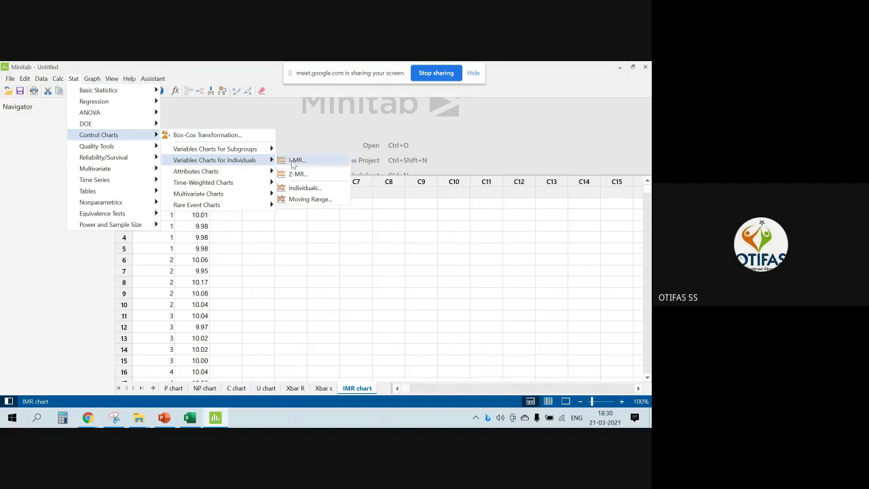
left_click(73, 79)
left_click(91, 79)
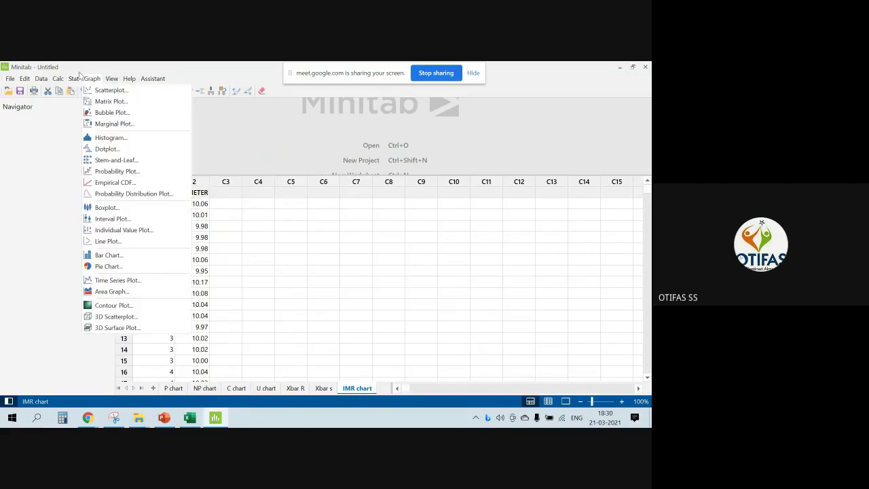
mouse_move(73, 78)
mouse_move(131, 138)
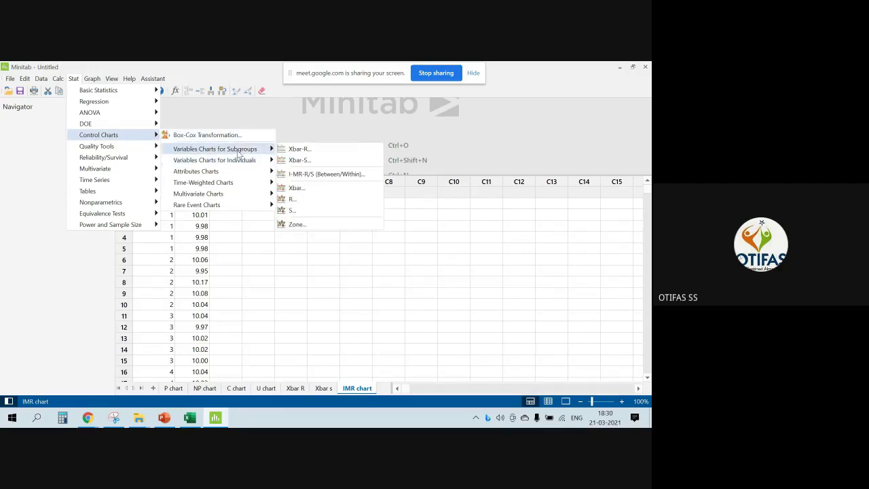
mouse_move(239, 163)
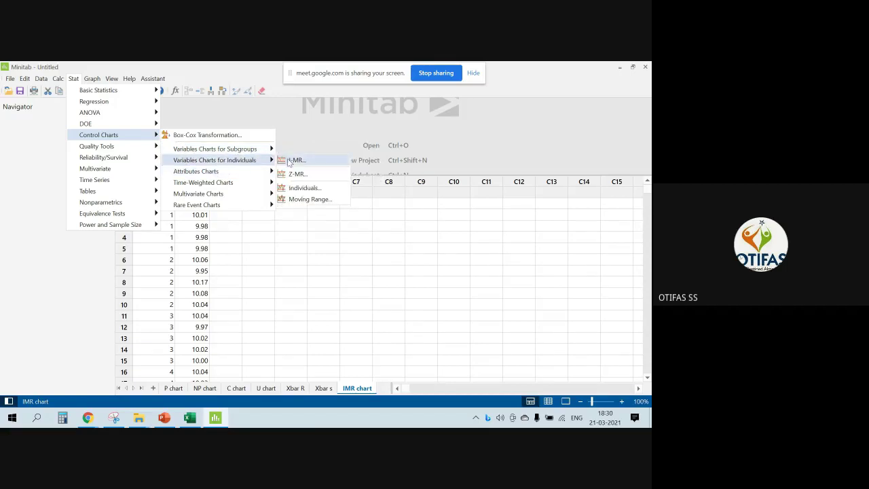
left_click(295, 160)
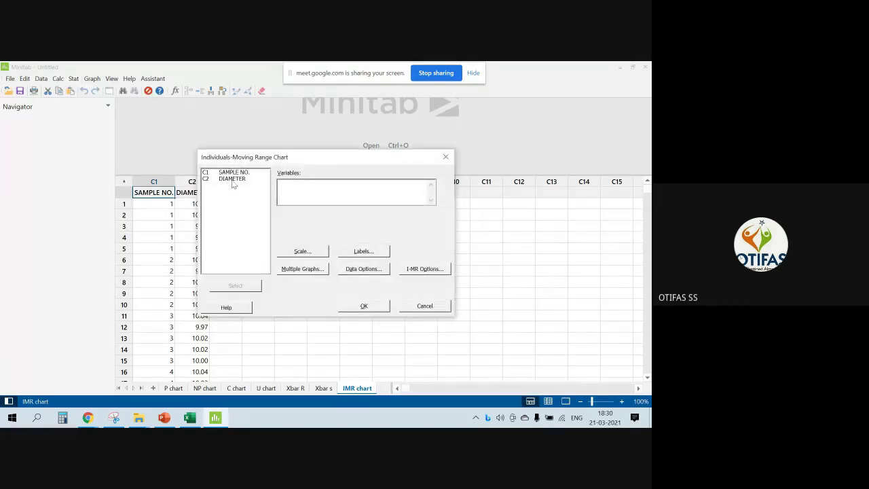
double_click(232, 178)
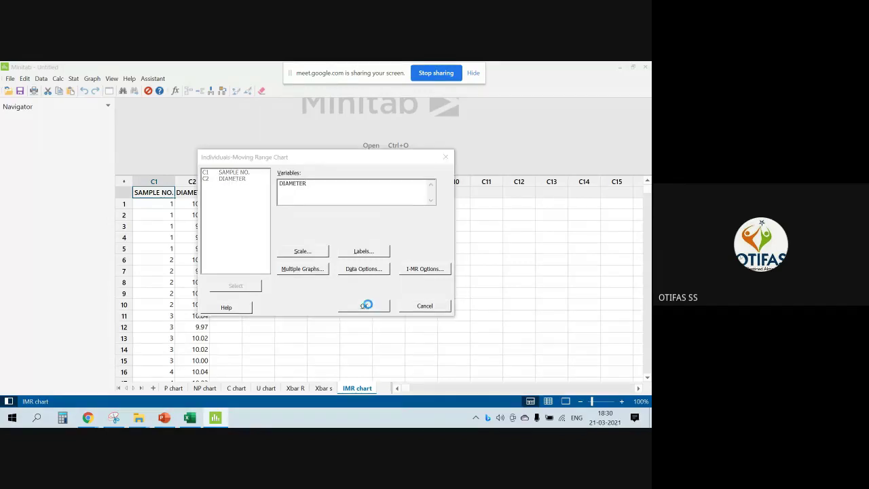
left_click(366, 306)
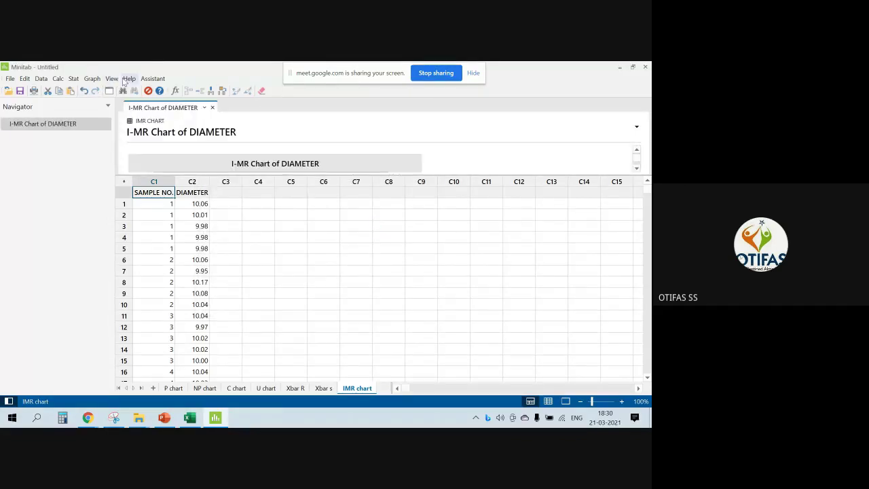
left_click(112, 79)
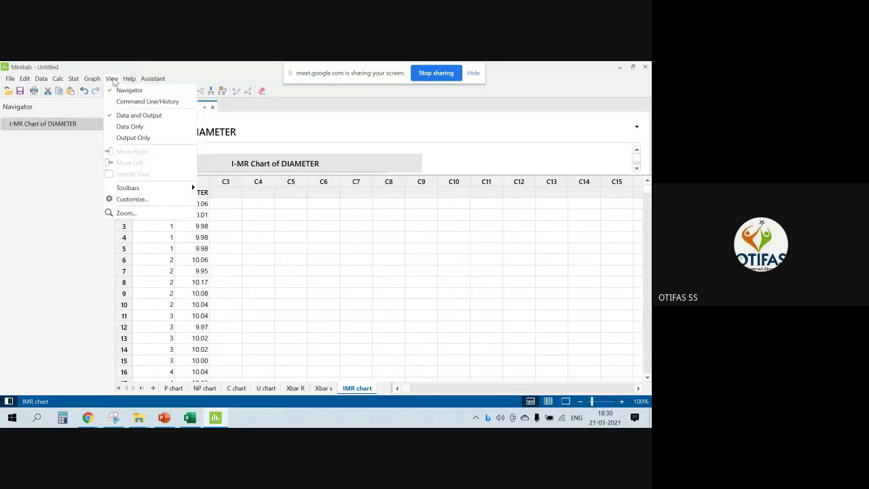
left_click(147, 138)
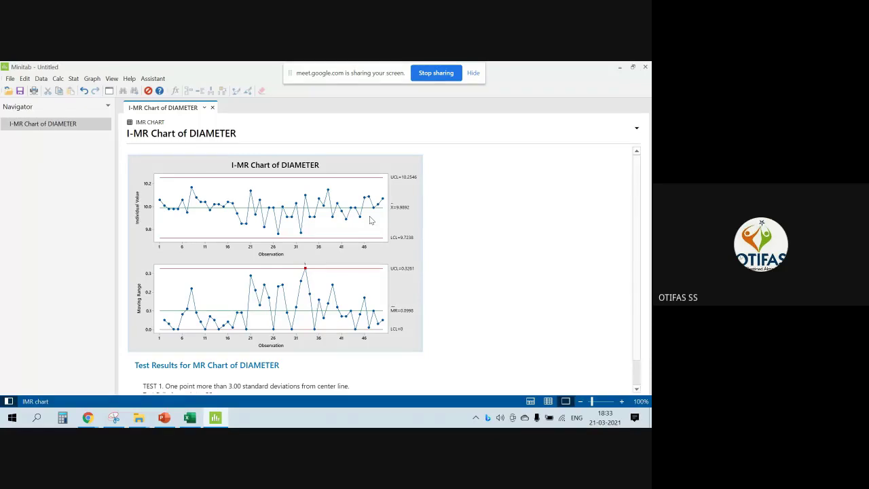
Step: Show both data and output again and switch to the Xbar R worksheet
left_click(74, 78)
left_click(112, 79)
left_click(113, 79)
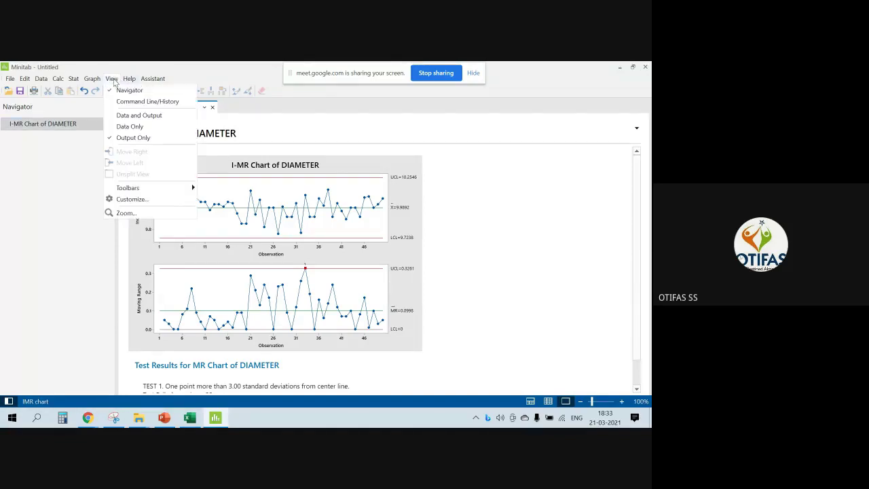
left_click(148, 115)
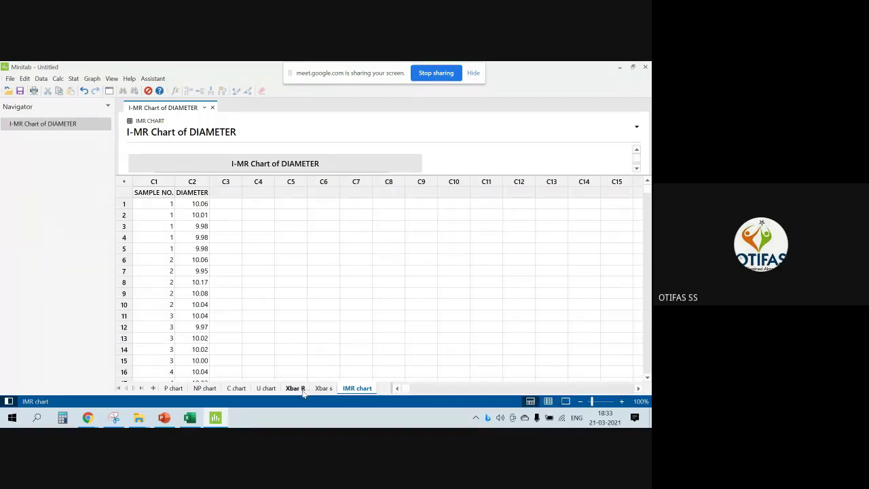
left_click(296, 388)
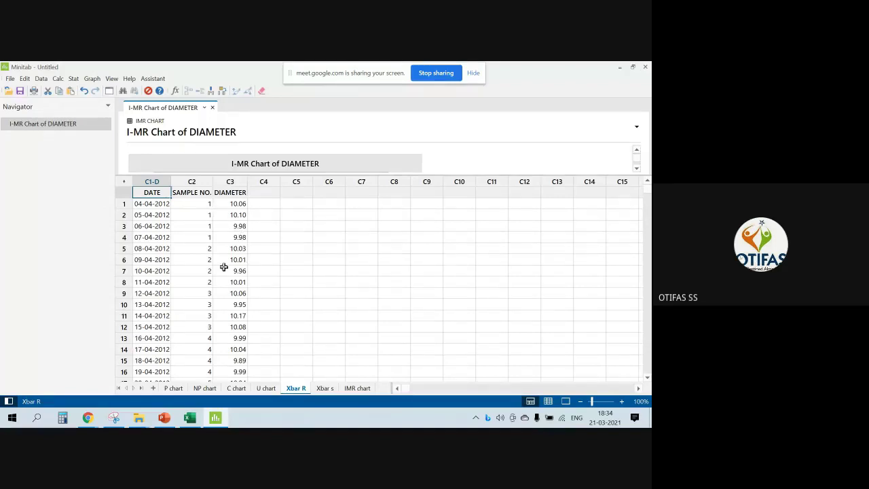
Step: Examine the DATE, SAMPLE NO. and DIAMETER columns of the Xbar R worksheet down to the last row
scroll(223, 266, "down", 10)
scroll(207, 329, "down", 15)
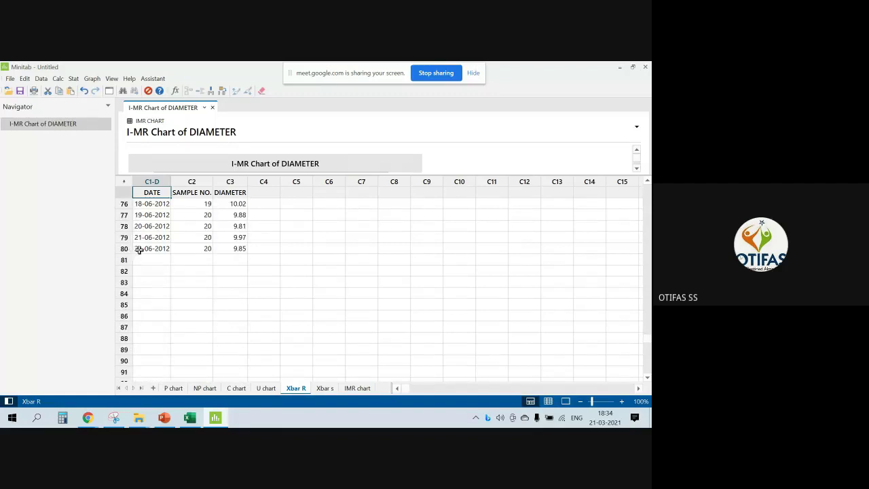
scroll(239, 271, "up", 14)
scroll(236, 288, "up", 11)
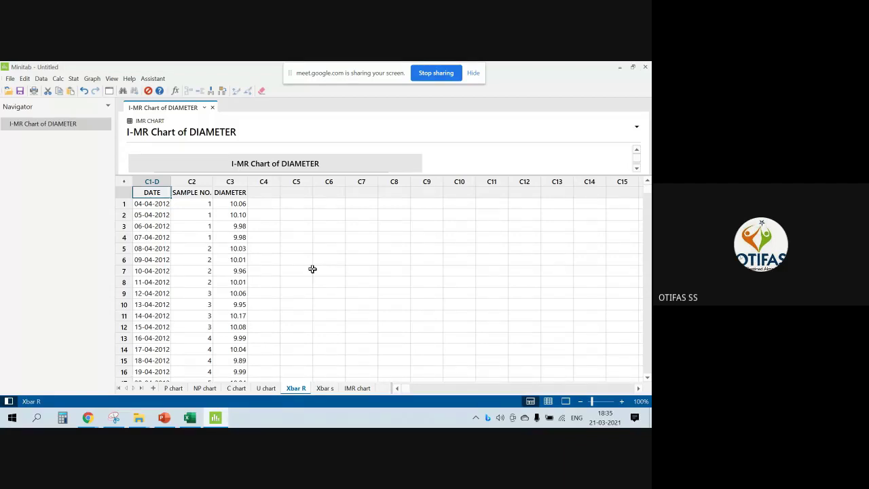
scroll(224, 326, "down", 20)
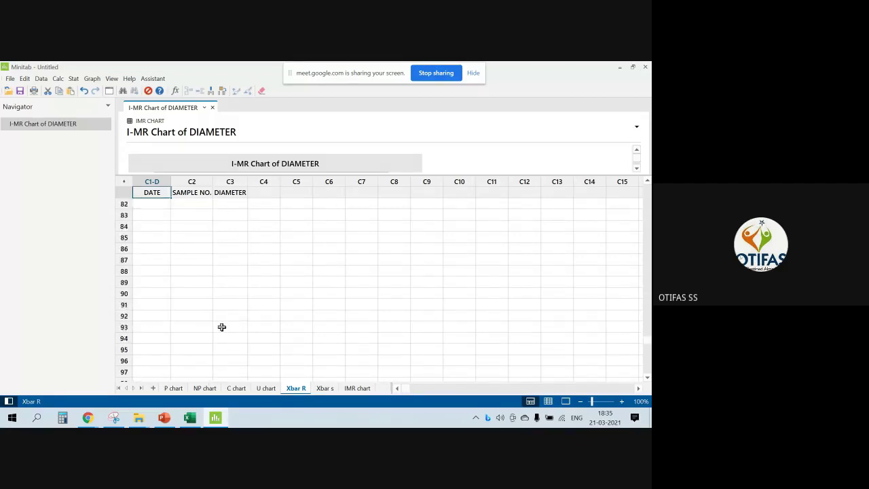
scroll(221, 326, "up", 15)
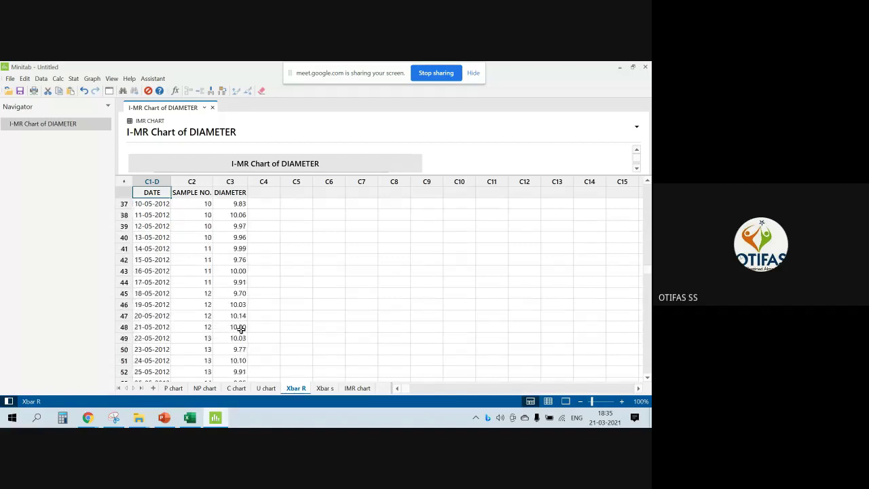
scroll(240, 328, "up", 12)
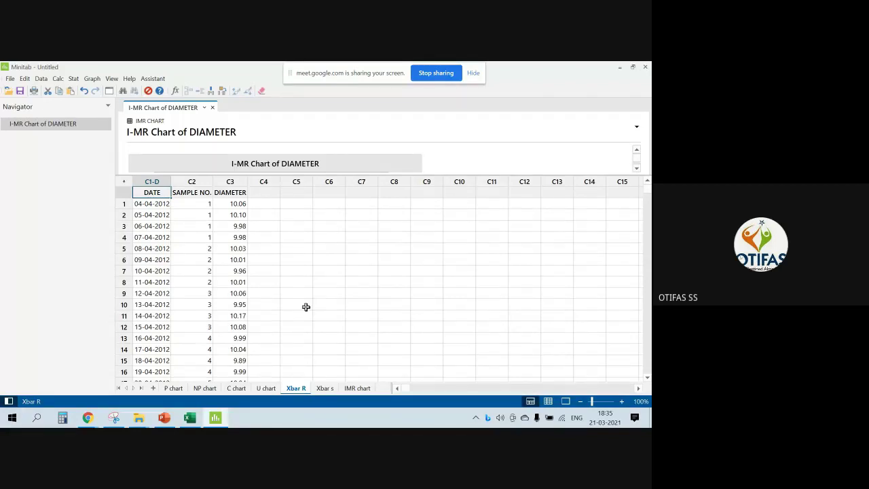
Step: Create an Xbar-R control chart with DIAMETER as the single observations column and SAMPLE NO. as the subgroup ID column
left_click(74, 79)
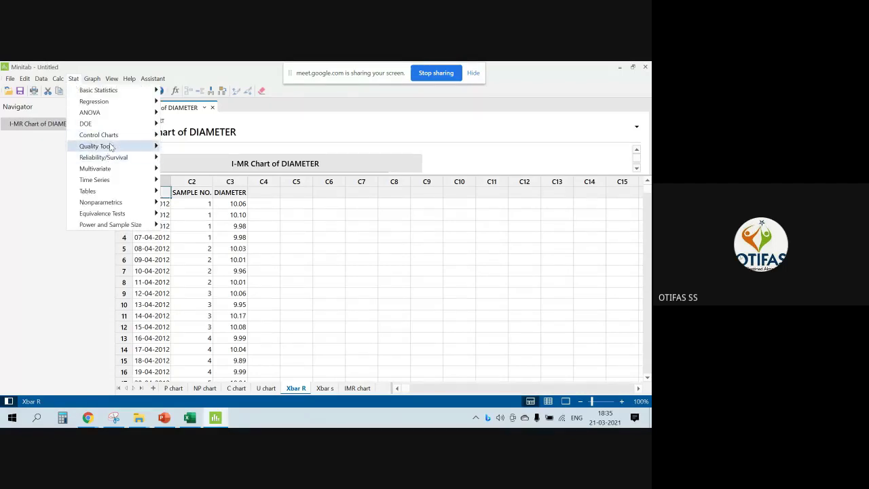
mouse_move(118, 139)
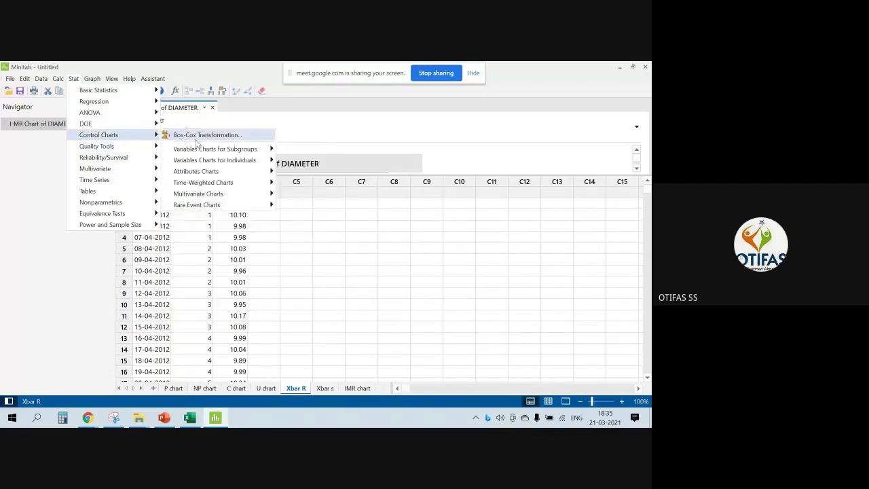
mouse_move(216, 152)
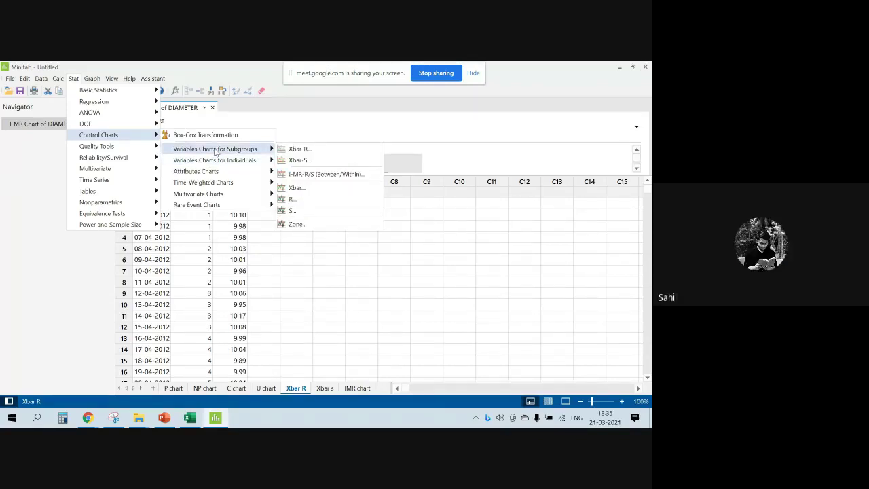
left_click(299, 149)
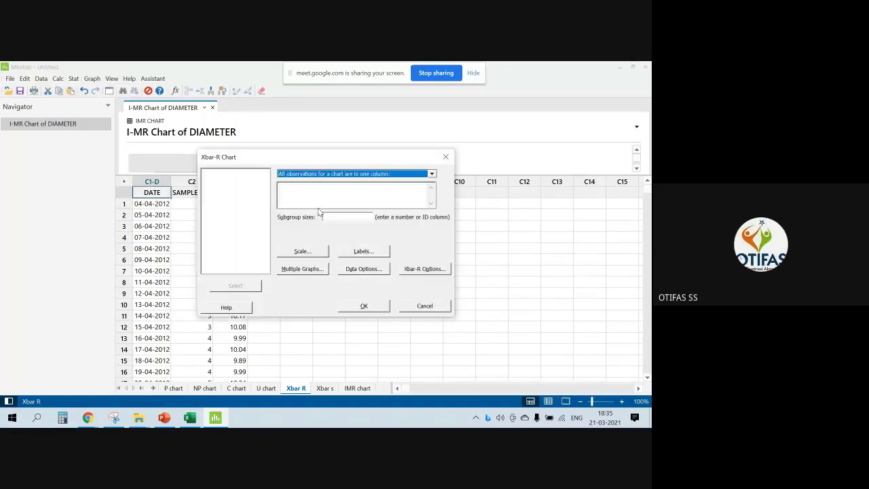
double_click(237, 186)
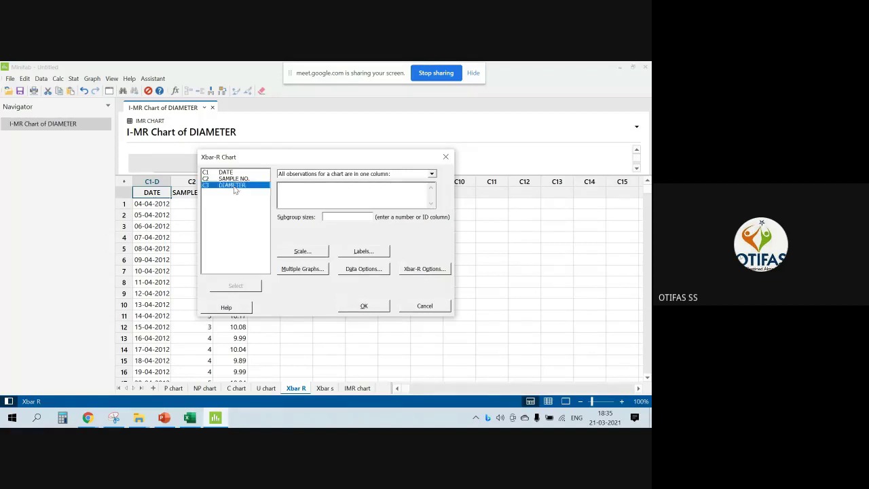
left_click(332, 217)
left_click_drag(342, 159, 442, 154)
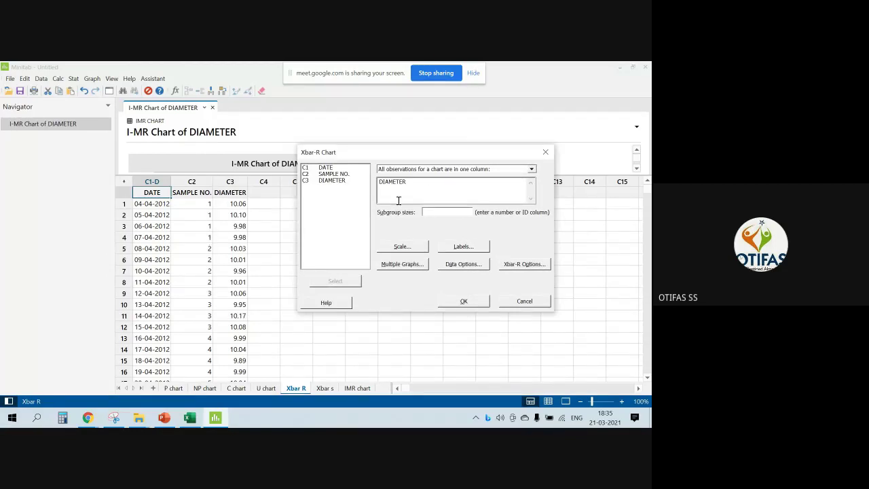
double_click(335, 175)
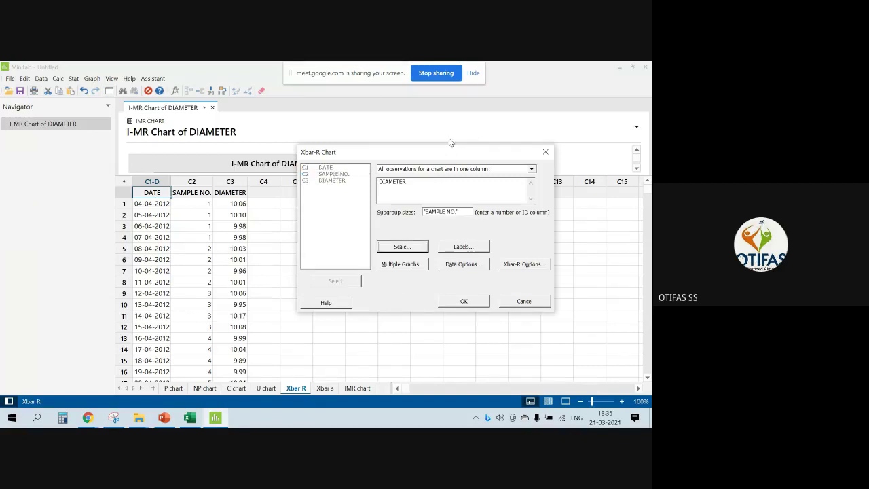
left_click_drag(447, 151, 370, 146)
left_click(387, 294)
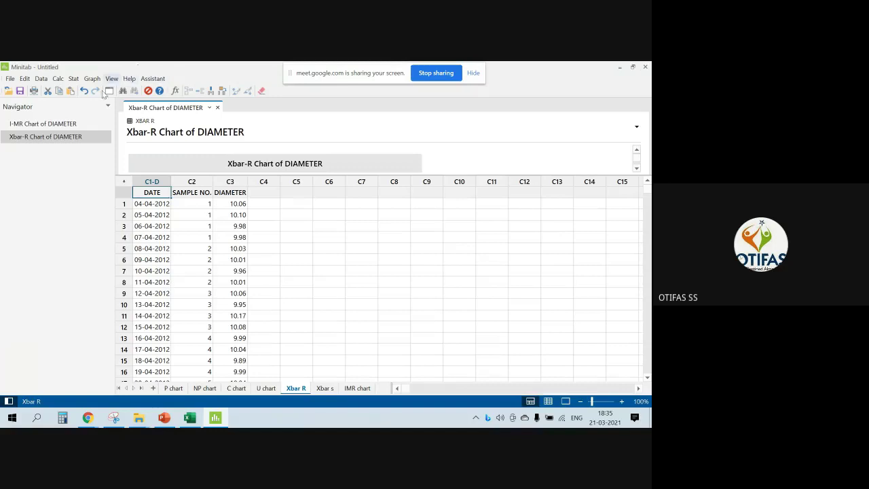
Step: Show only the output to examine the full Xbar-R chart of DIAMETER
left_click(111, 78)
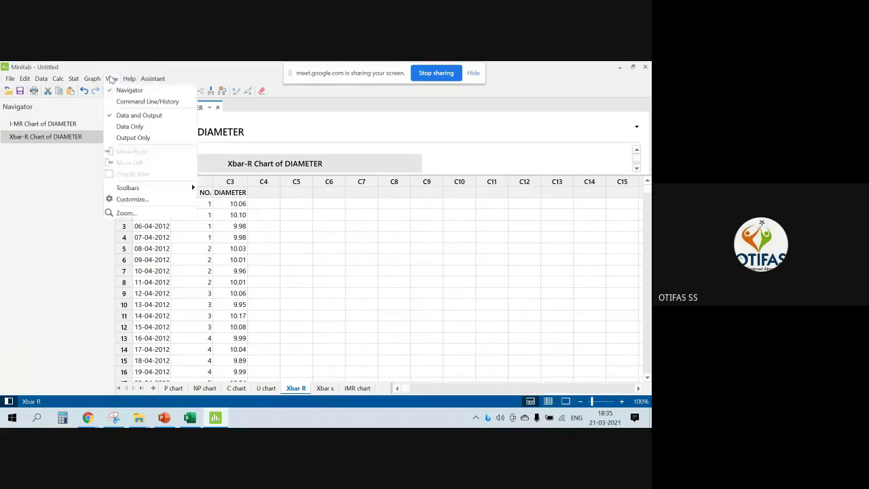
left_click(133, 138)
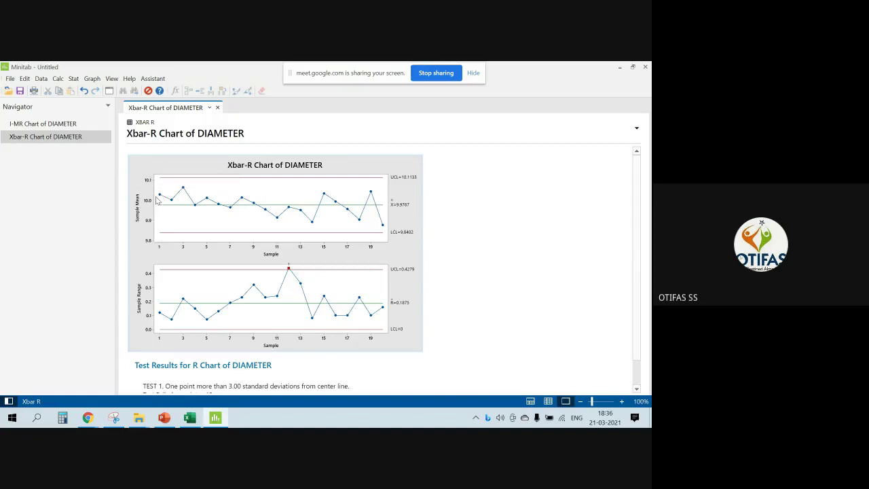
mouse_move(161, 199)
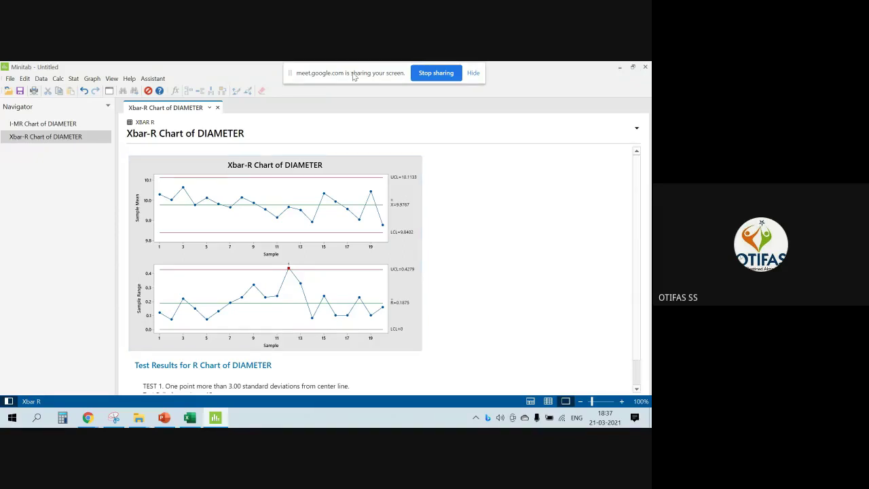
Step: Show both data and output again and look over the first rows of the Xbar R worksheet
left_click(111, 78)
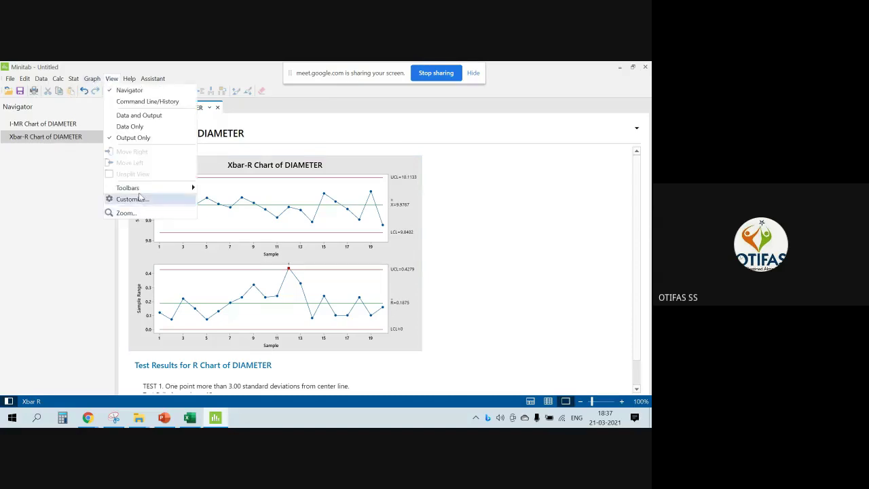
left_click(137, 117)
scroll(251, 333, "down", 2)
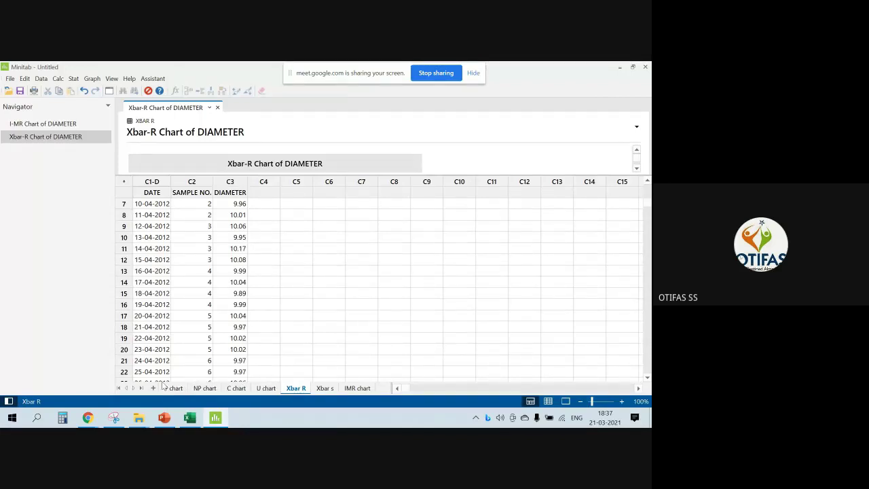
scroll(352, 323, "up", 1)
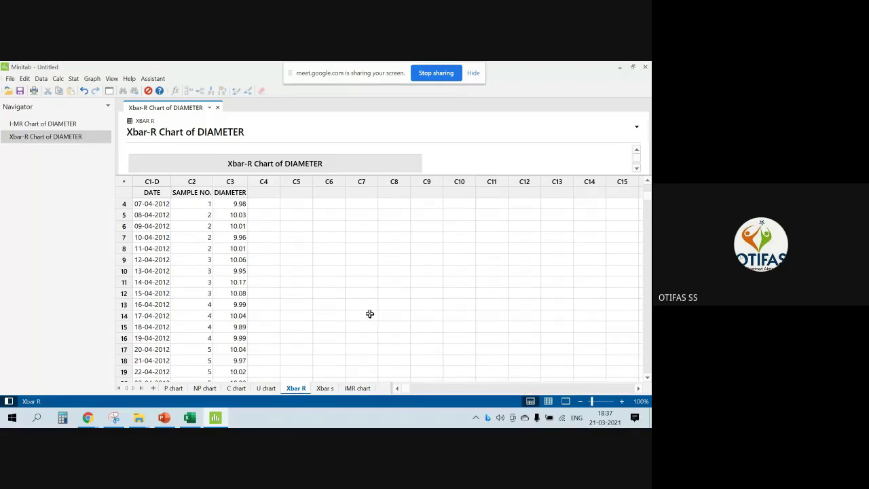
scroll(310, 343, "up", 1)
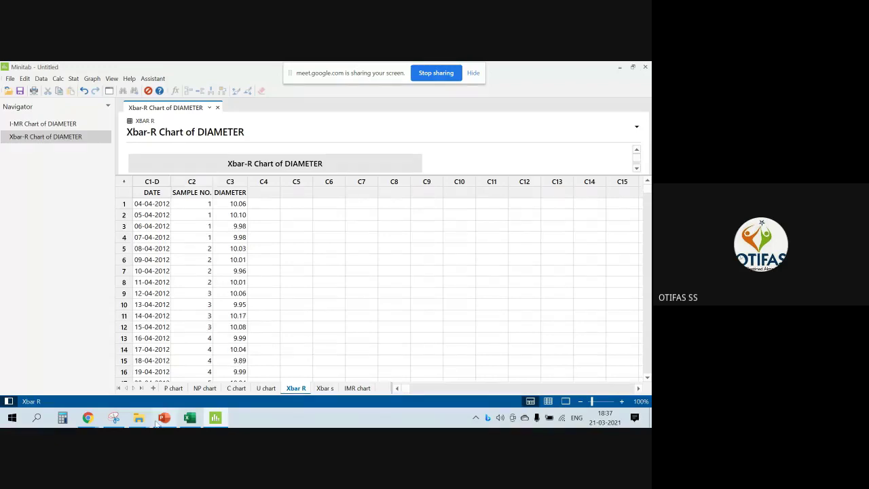
Step: Switch to the P chart worksheet and inspect the first-row values of NUMBER INSPECTED and NUMBER REJECTED
left_click(171, 391)
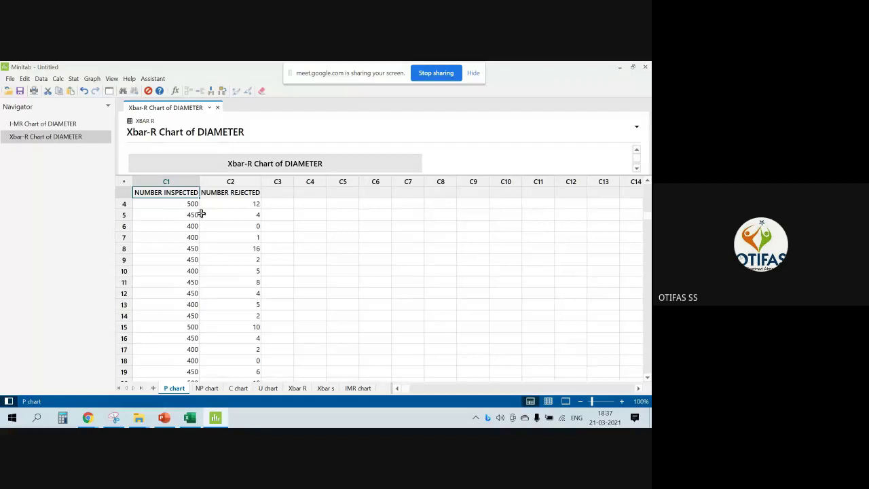
scroll(192, 239, "up", 1)
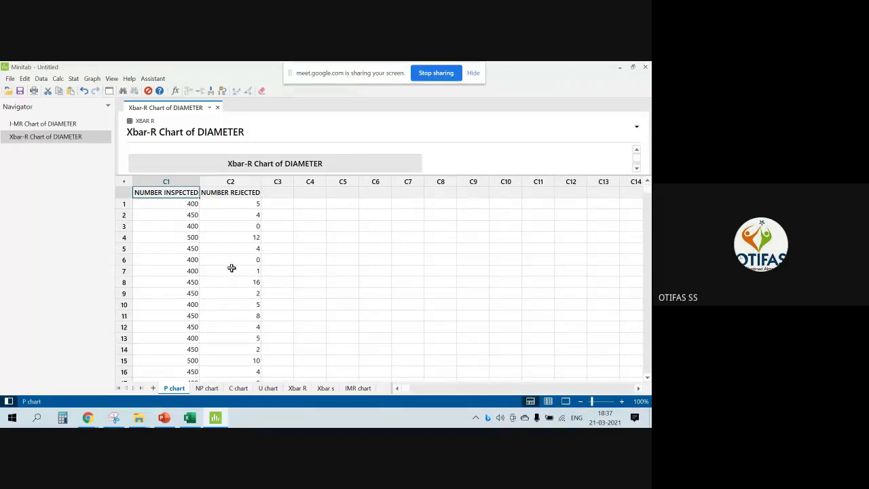
left_click(188, 205)
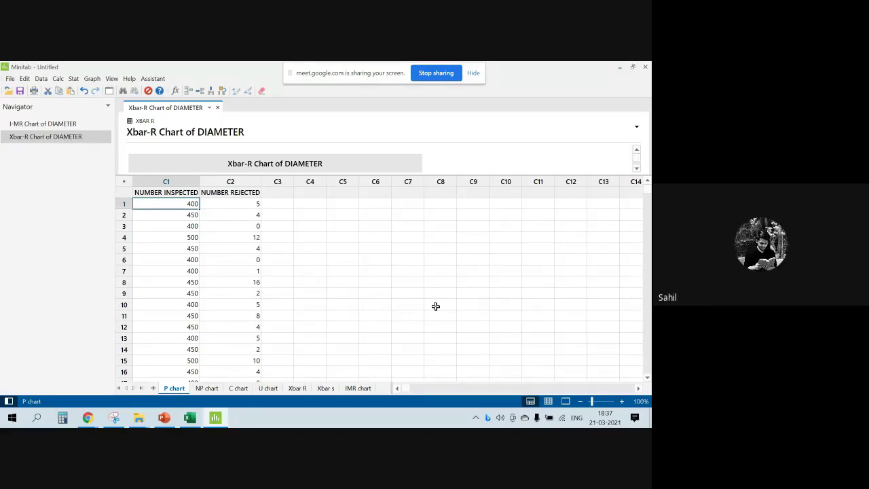
left_click(247, 204)
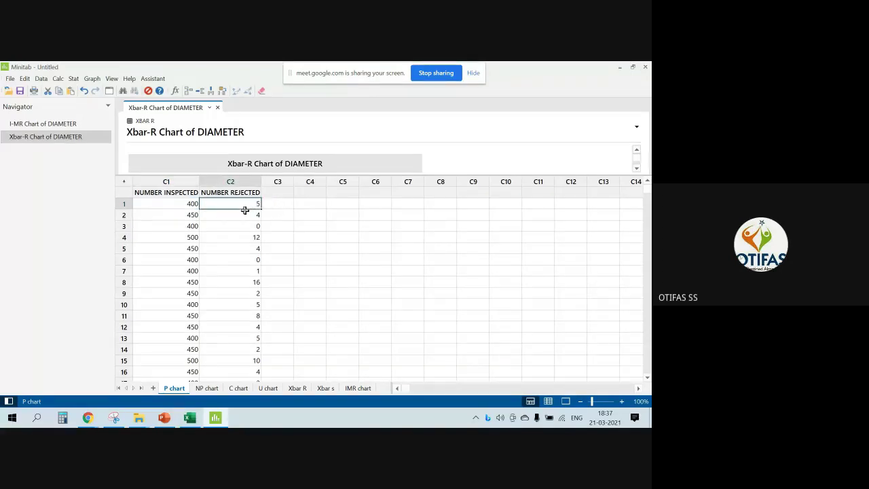
Step: Enter the first sample's rejected proportion, 0.0125, in row 1 of column C3
left_click(276, 204)
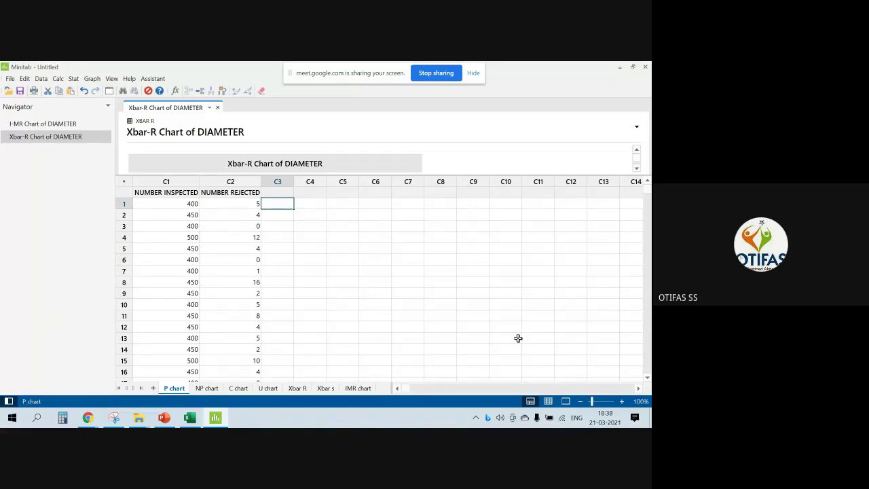
type("0")
type(".0125")
left_click(444, 327)
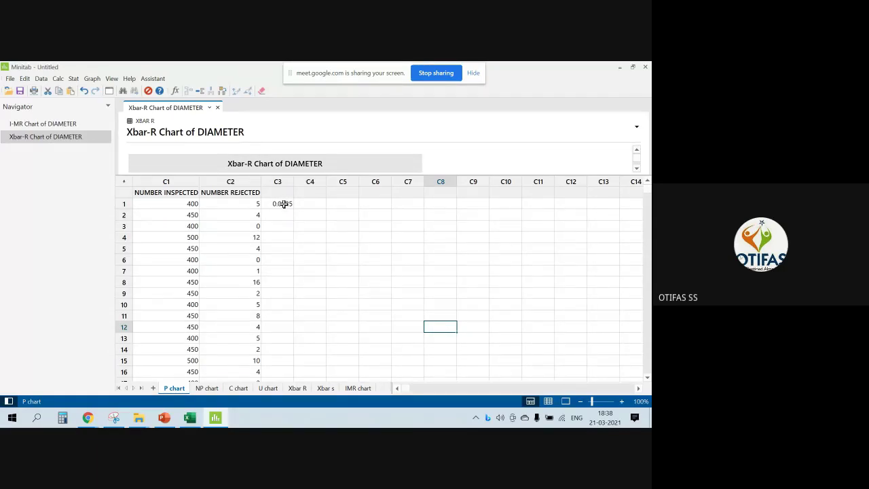
Step: Review the P chart worksheet down to row 20 and clear the proportion from row 1 of column C3
scroll(257, 316, "down", 3)
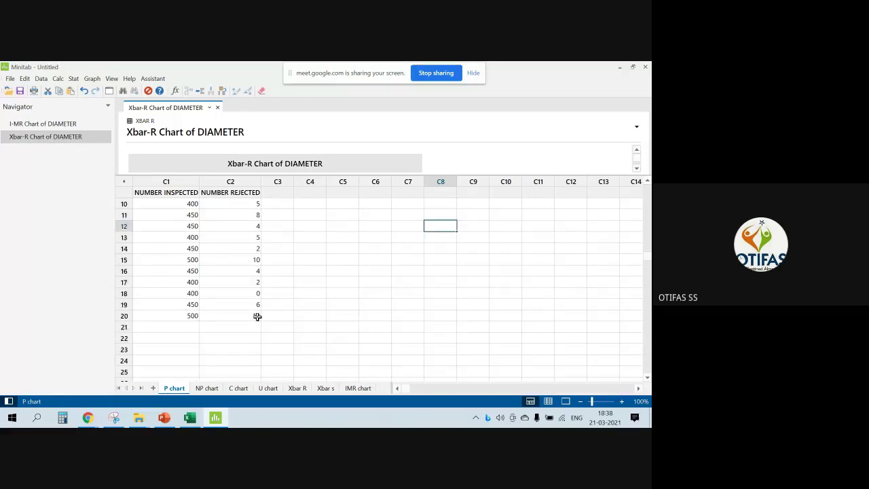
scroll(281, 328, "up", 3)
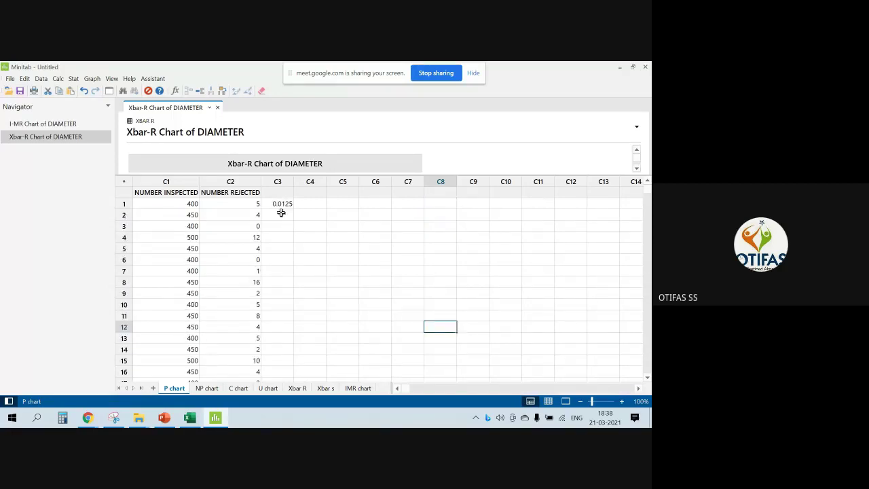
scroll(277, 373, "down", 2)
scroll(280, 367, "up", 2)
scroll(289, 354, "down", 2)
scroll(288, 352, "up", 2)
left_click(279, 203)
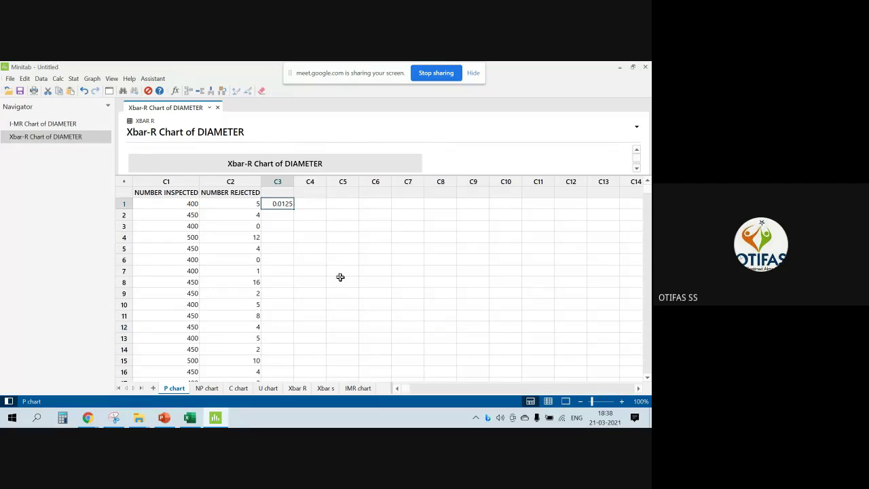
key("BackSpace")
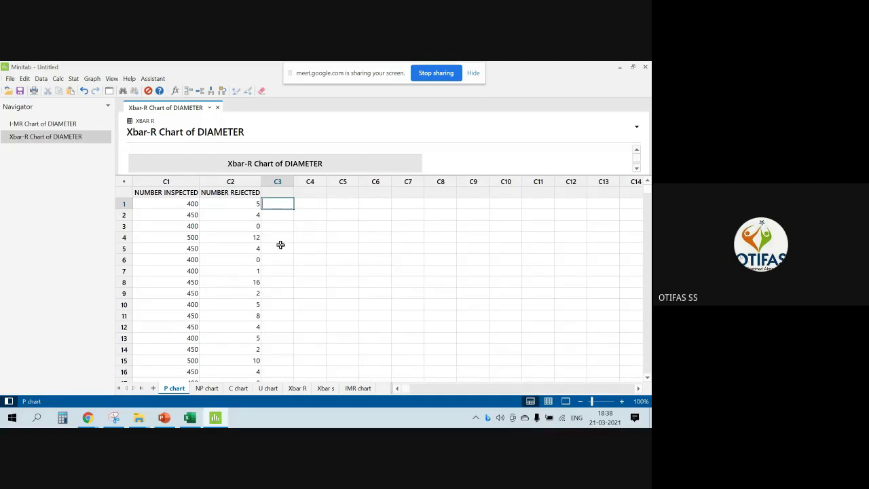
Step: Create a P control chart with NUMBER REJECTED as the variable and NUMBER INSPECTED as the subgroup sizes
left_click(73, 79)
mouse_move(98, 136)
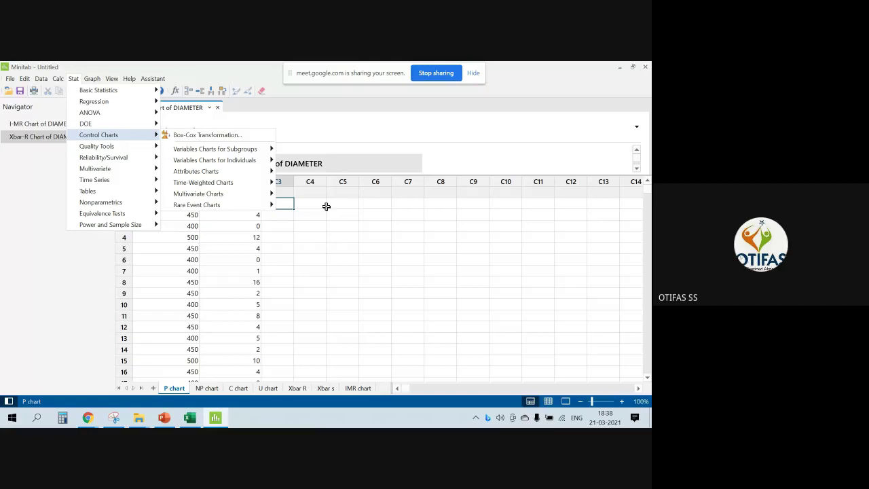
mouse_move(246, 176)
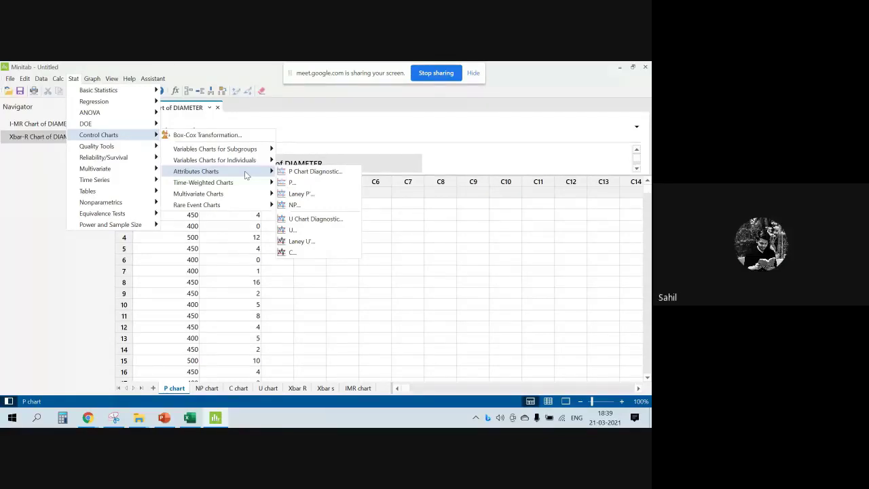
left_click(294, 182)
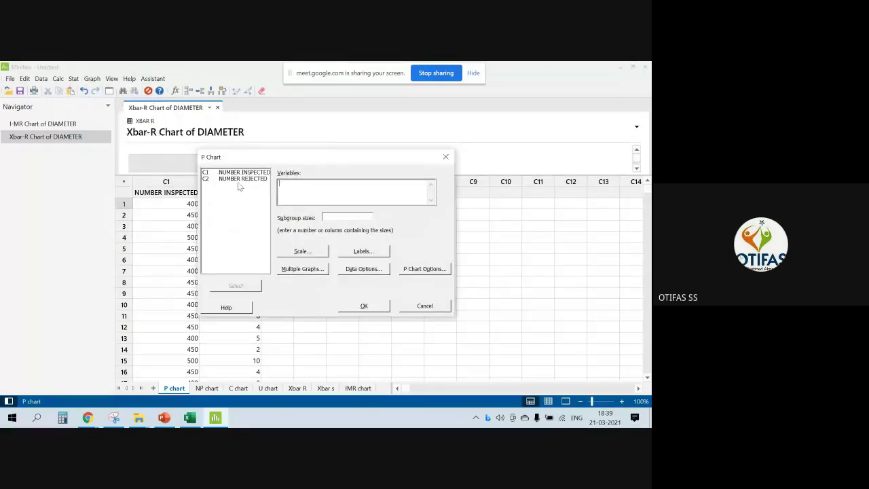
double_click(242, 179)
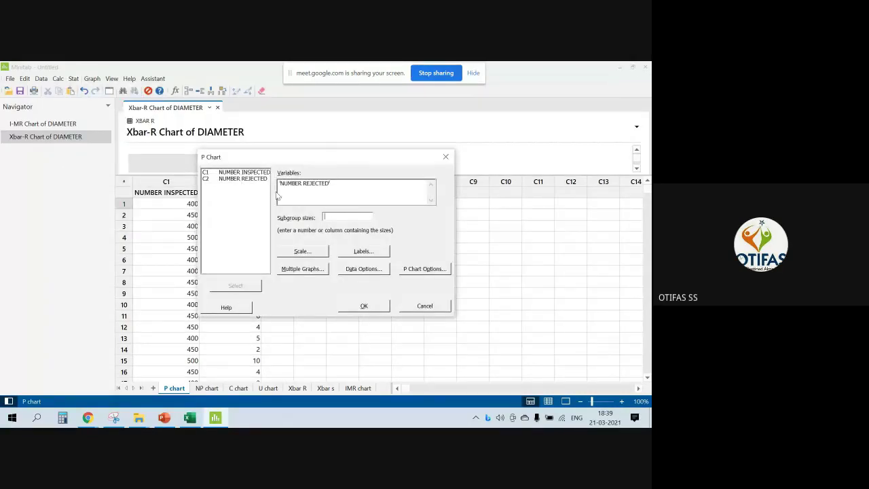
double_click(253, 172)
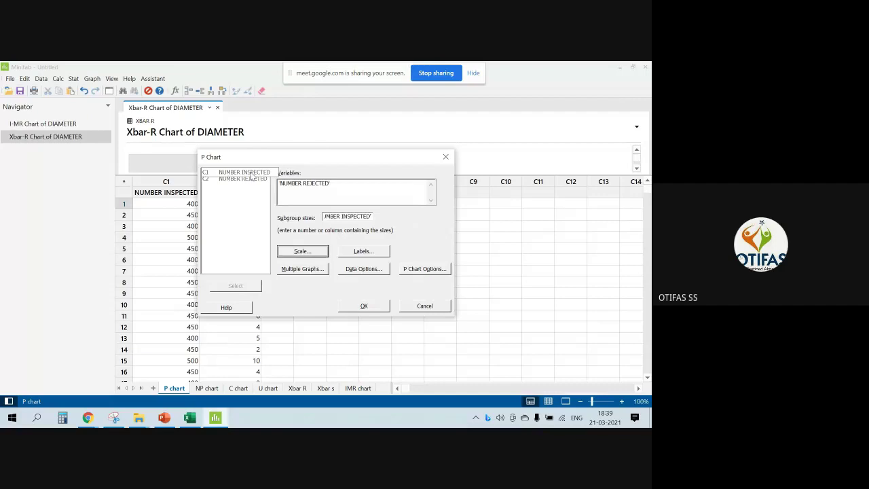
left_click(368, 308)
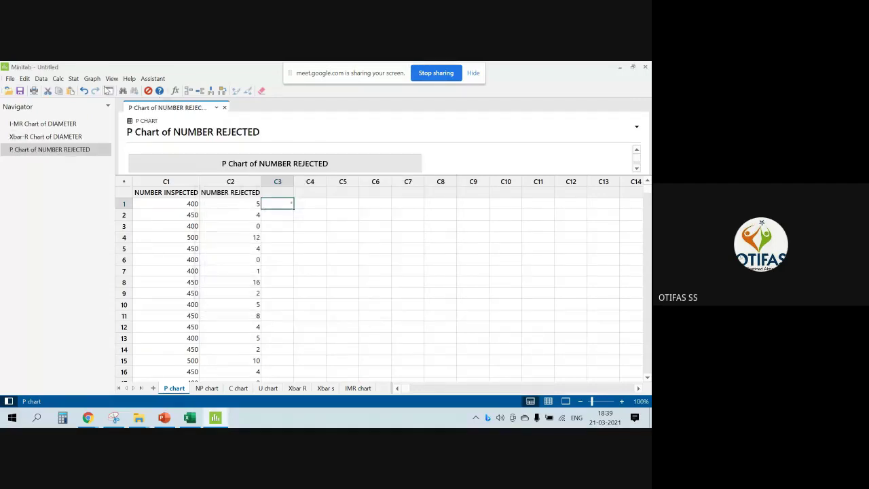
Step: Show only the output with the P chart of NUMBER REJECTED in the maximized window
double_click(114, 71)
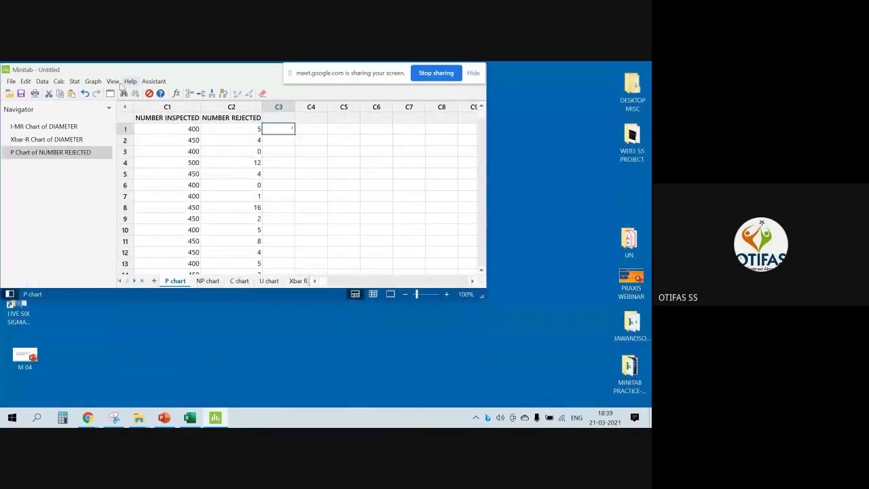
double_click(259, 71)
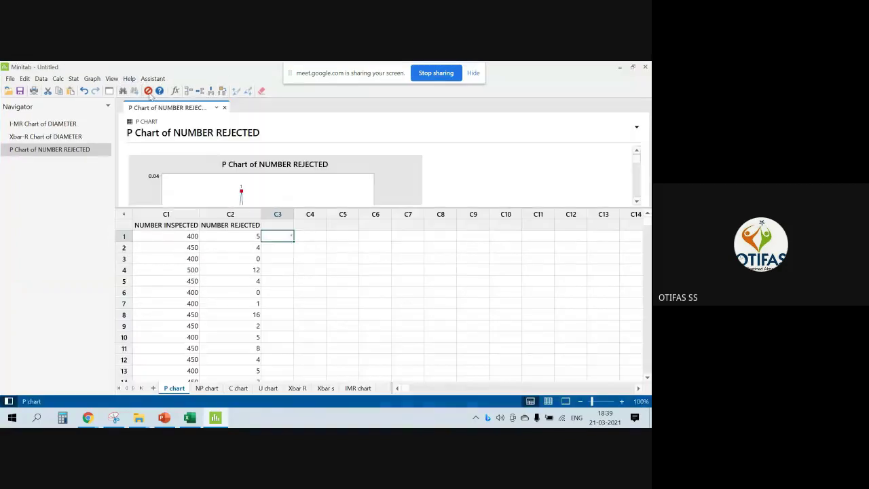
left_click(111, 78)
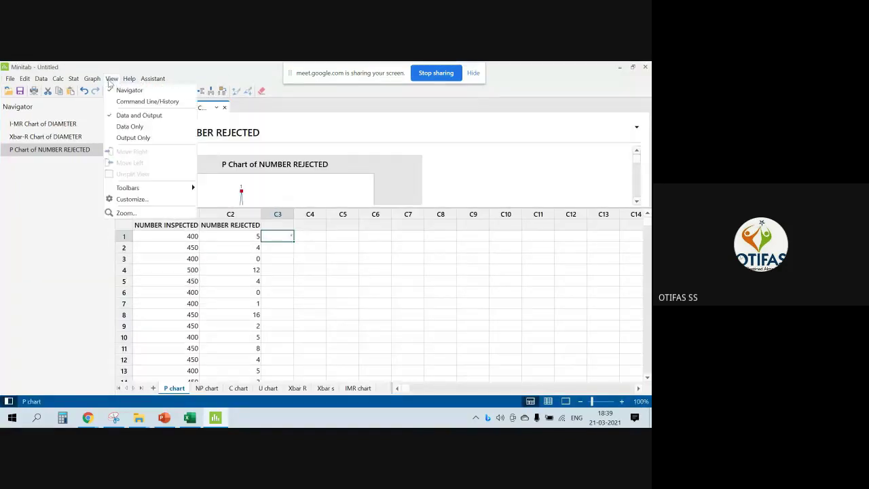
left_click(132, 138)
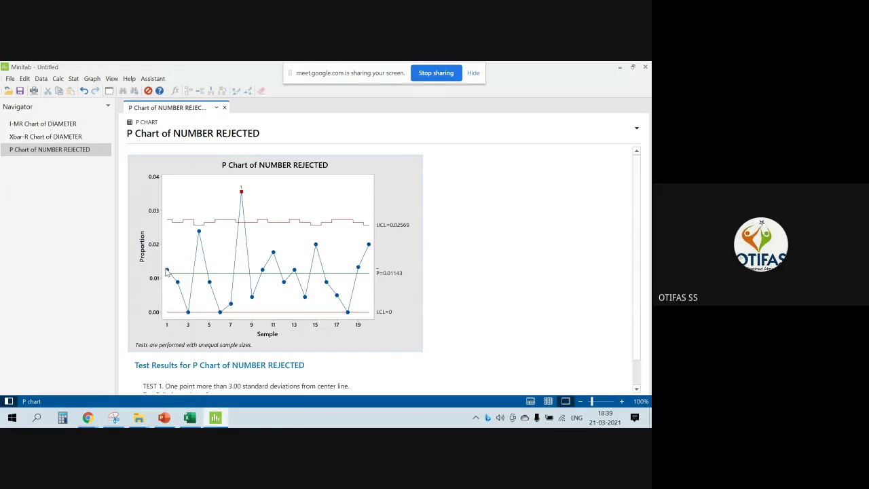
Step: Switch to PowerPoint, present the Control Charts Analysis slide as a slide show and choose the Pen for annotating
mouse_move(169, 272)
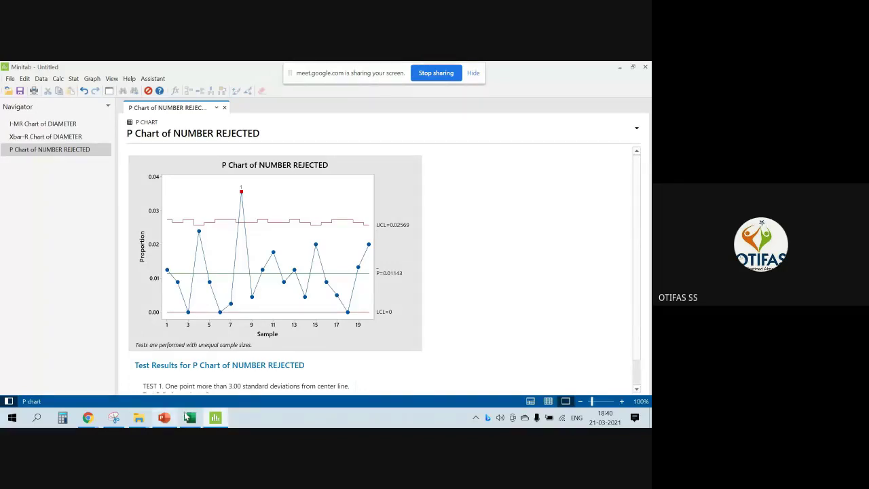
mouse_move(172, 421)
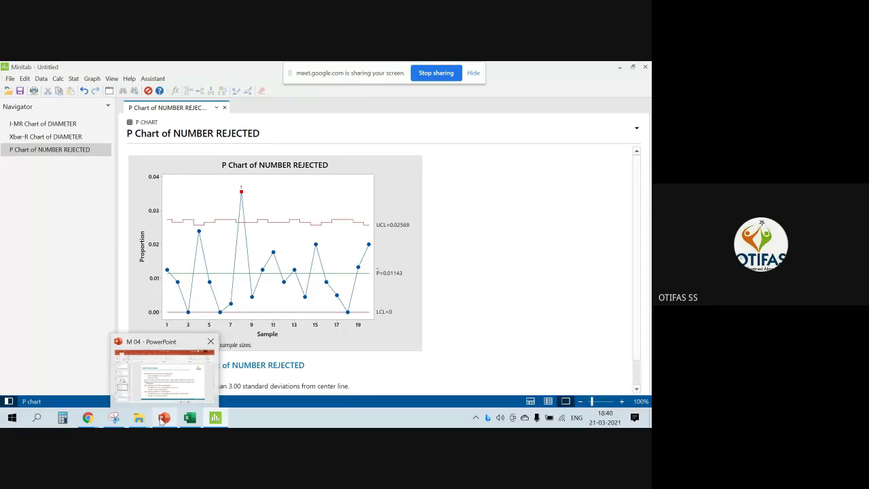
left_click(163, 419)
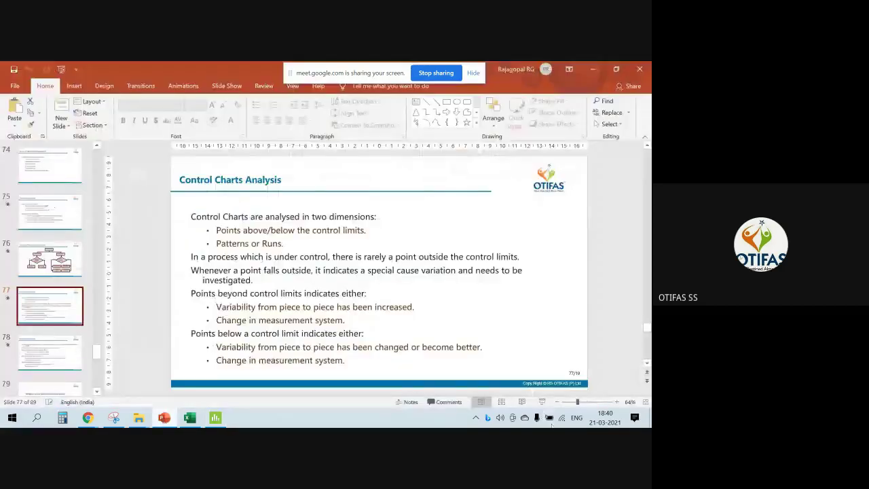
left_click(543, 405)
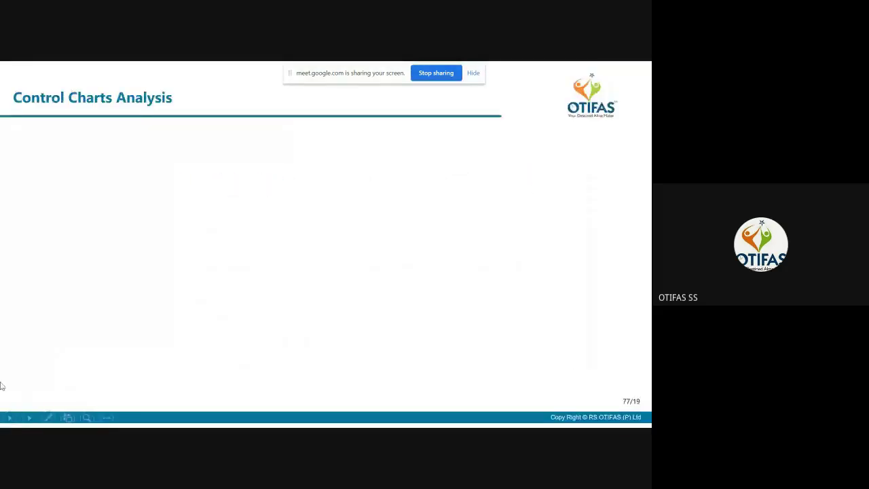
left_click(47, 418)
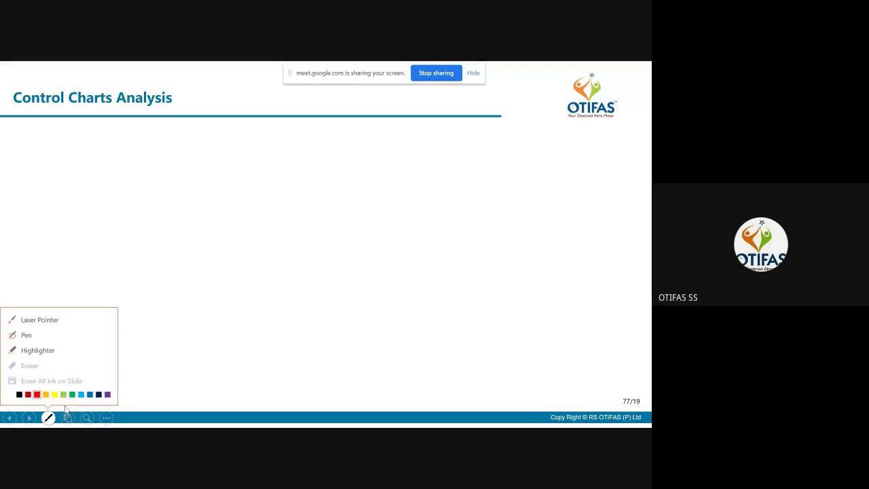
left_click(39, 340)
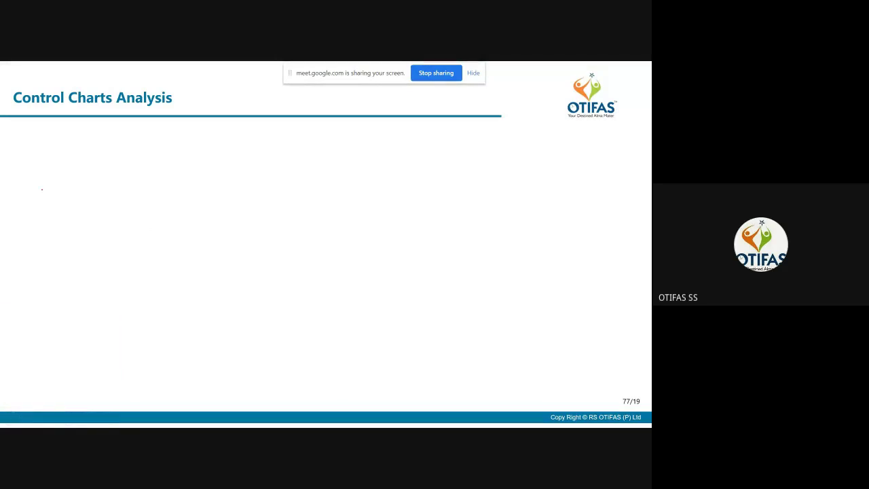
Step: Draw two stepped upper control limit lines side by side on the slide and label them P and U
mouse_move(44, 197)
left_mouse_down()
mouse_move(114, 188)
mouse_move(127, 198)
mouse_move(162, 188)
mouse_move(192, 195)
mouse_move(213, 186)
mouse_move(221, 195)
mouse_move(282, 185)
left_mouse_up()
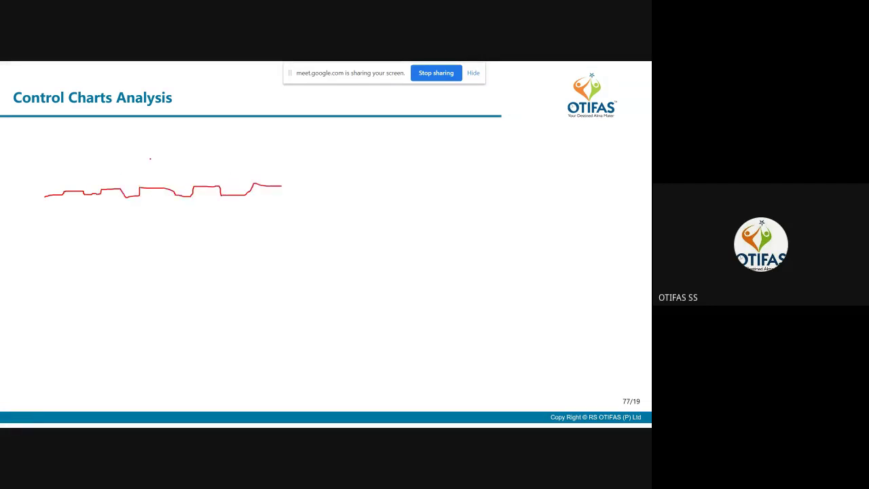
mouse_move(122, 153)
left_mouse_down()
mouse_move(129, 175)
mouse_move(133, 152)
mouse_move(124, 161)
left_mouse_up()
left_click_drag(408, 135, 421, 150)
mouse_move(358, 188)
left_mouse_down()
mouse_move(417, 182)
mouse_move(443, 190)
mouse_move(520, 179)
mouse_move(555, 189)
mouse_move(596, 191)
left_mouse_up()
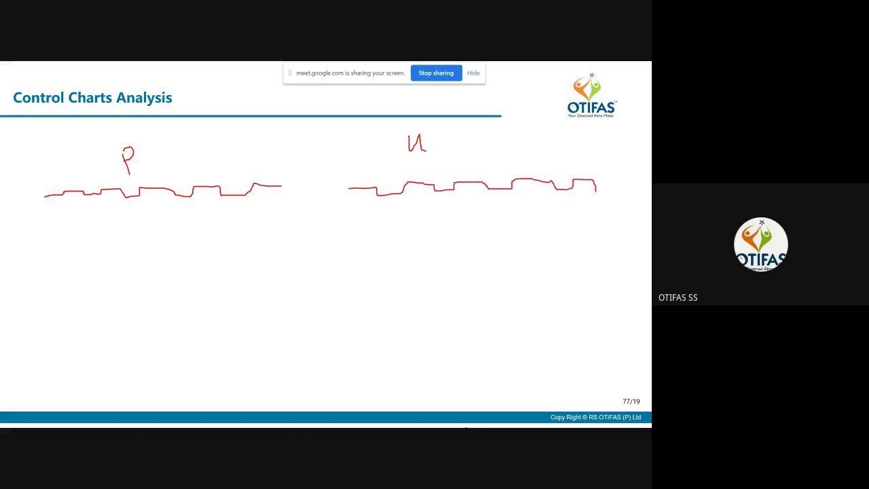
Step: Draw stepped lower limit lines under P and U, plus two pairs of straight limit lines labelled np and C
left_click_drag(53, 308, 278, 315)
left_click_drag(59, 365, 289, 373)
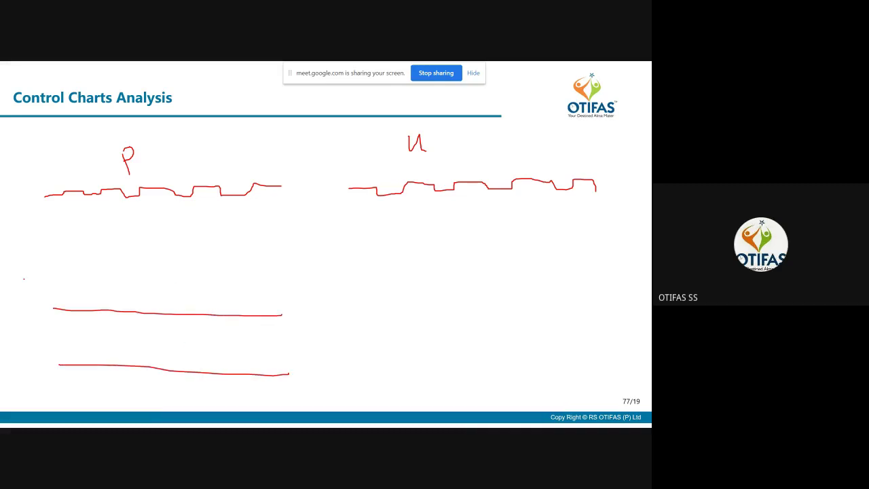
left_click_drag(38, 260, 261, 257)
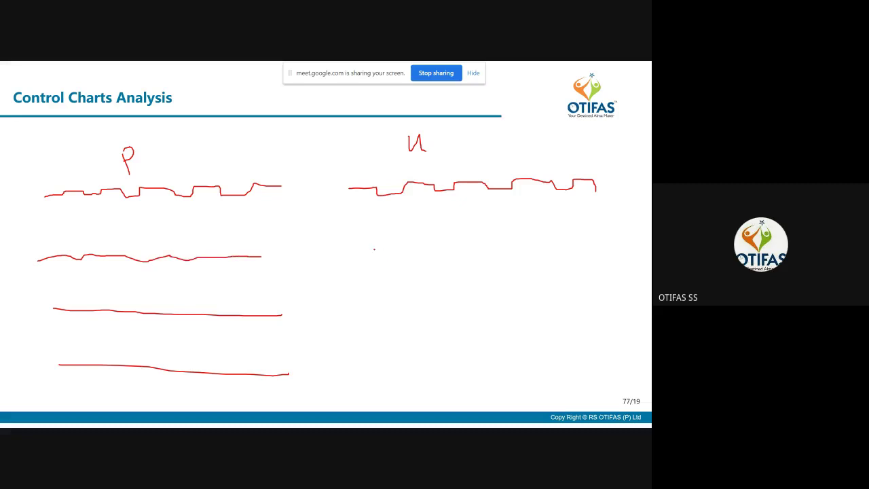
left_click_drag(374, 250, 603, 239)
mouse_move(164, 293)
left_mouse_down()
mouse_move(182, 309)
mouse_move(188, 299)
left_mouse_up()
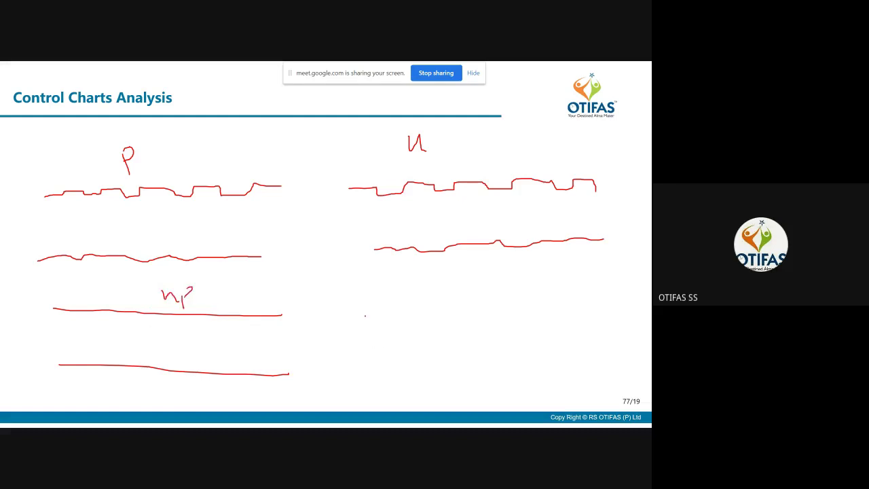
left_click_drag(370, 310, 606, 308)
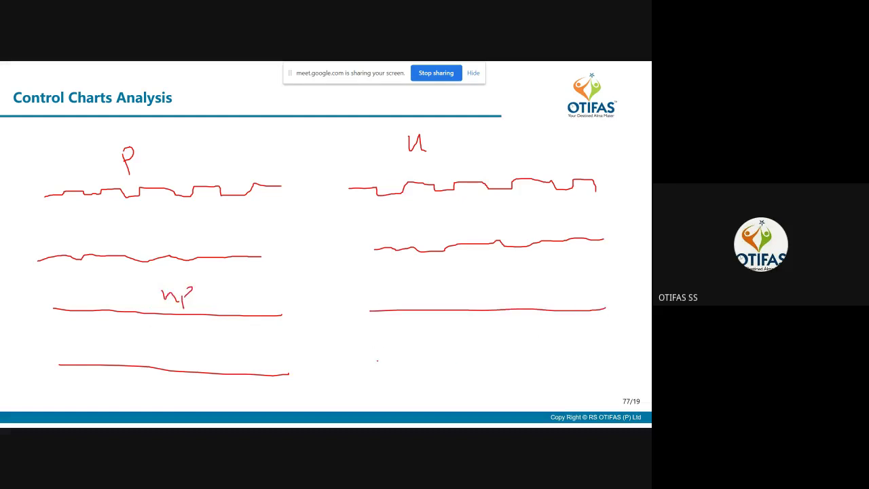
left_click_drag(371, 364, 631, 364)
mouse_move(549, 288)
left_mouse_down()
mouse_move(544, 294)
mouse_move(558, 293)
left_mouse_up()
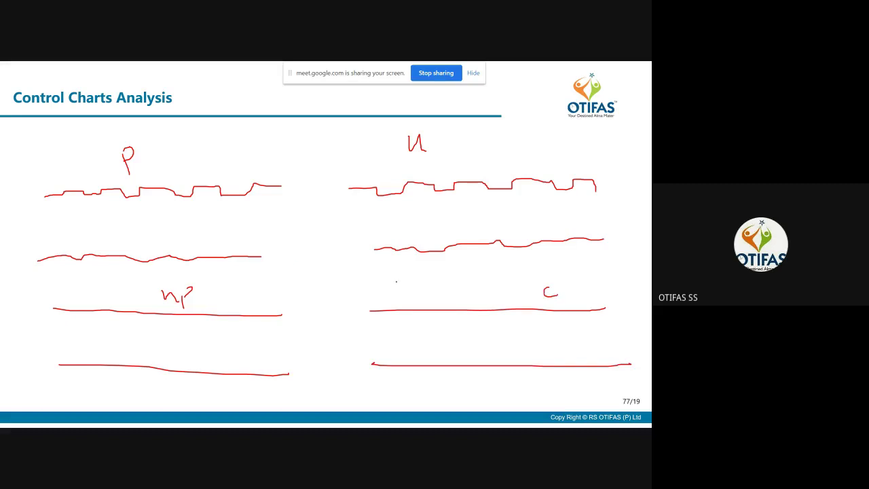
Step: Draw an equals sign between the two groups of charts and put tick marks beside P and U
mouse_move(290, 271)
left_mouse_down()
mouse_move(329, 270)
mouse_move(327, 288)
left_mouse_up()
left_click_drag(187, 162, 197, 148)
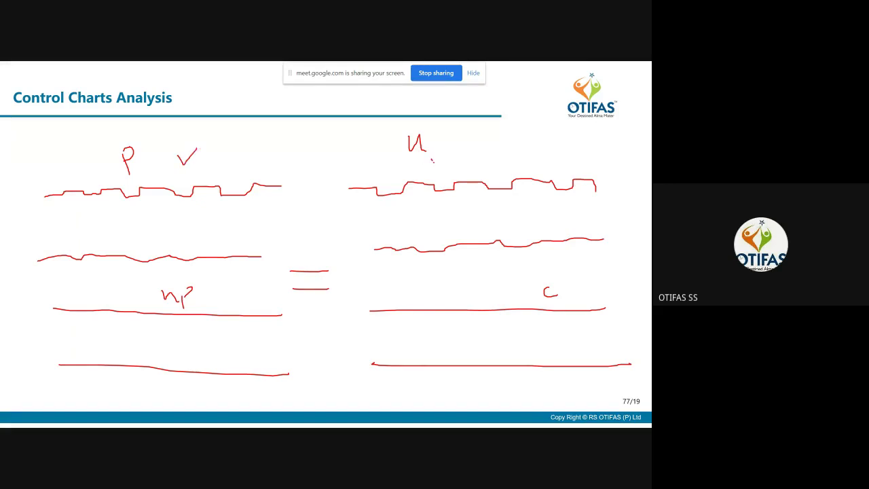
left_click_drag(432, 161, 457, 153)
Step: Erase all ink on the slide, end the slide show and switch back to Minitab
mouse_move(49, 420)
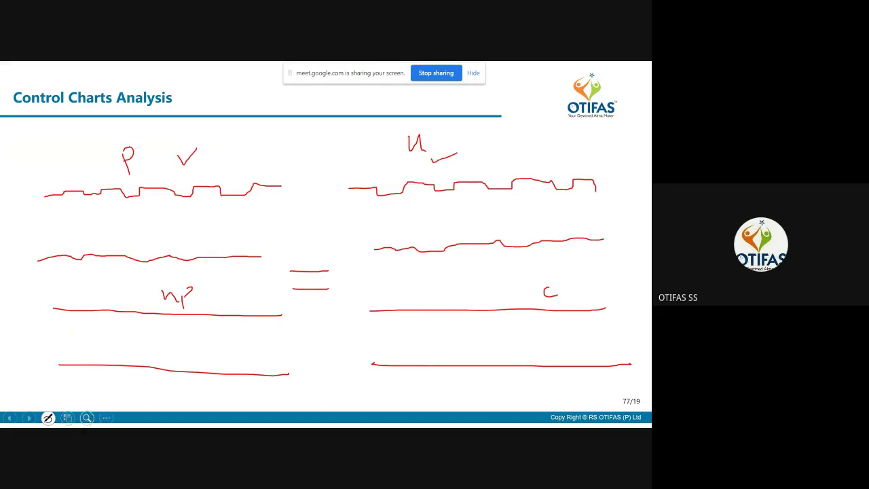
left_click(48, 418)
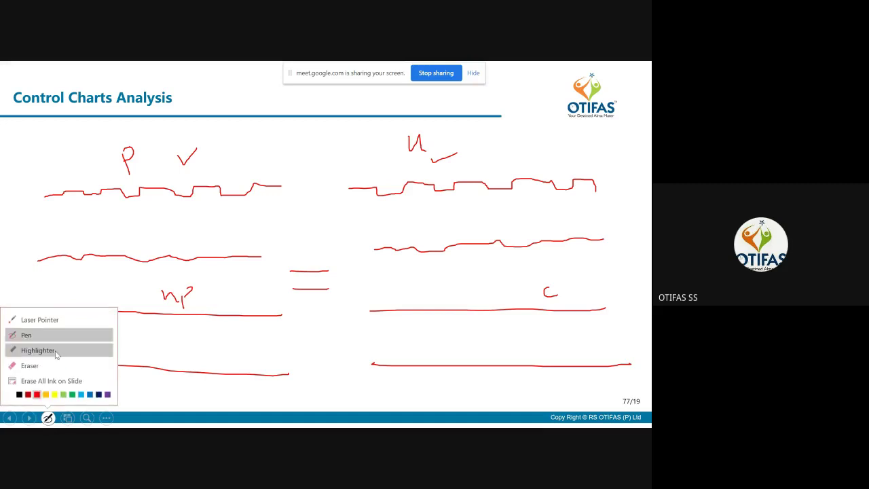
left_click(47, 381)
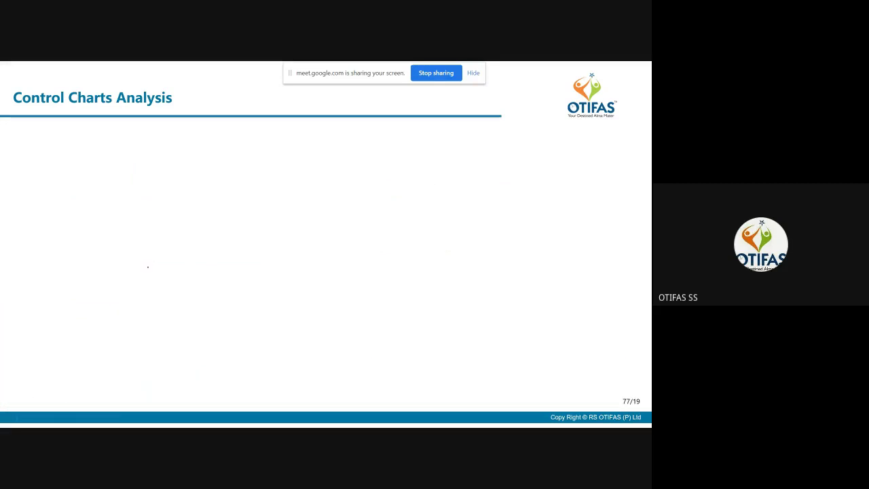
key("Escape")
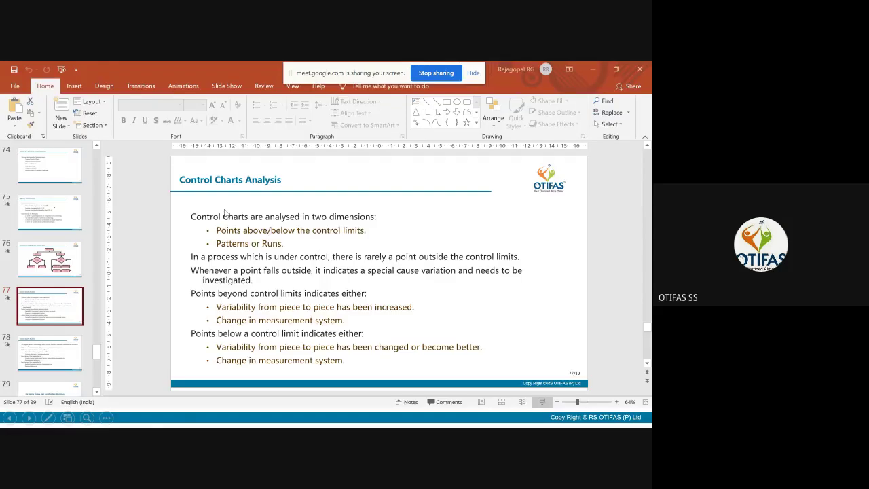
key("alt+Tab")
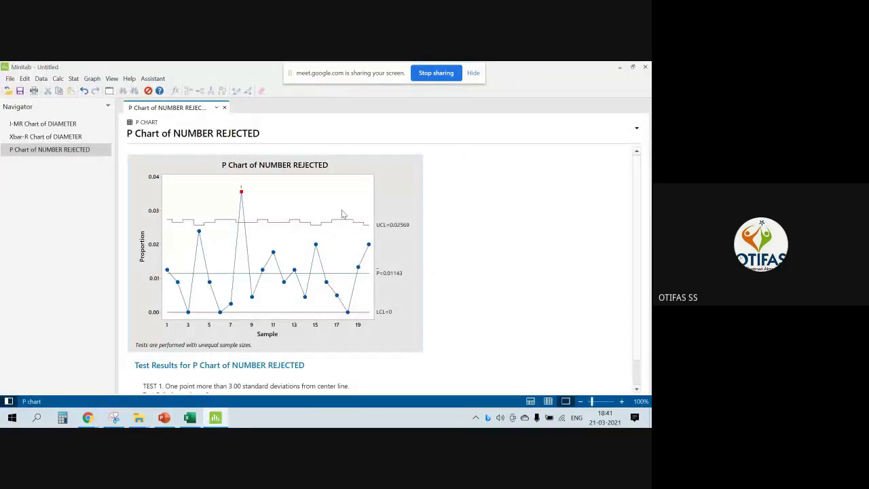
Step: Show data and output together and open the NP chart worksheet
left_click(111, 79)
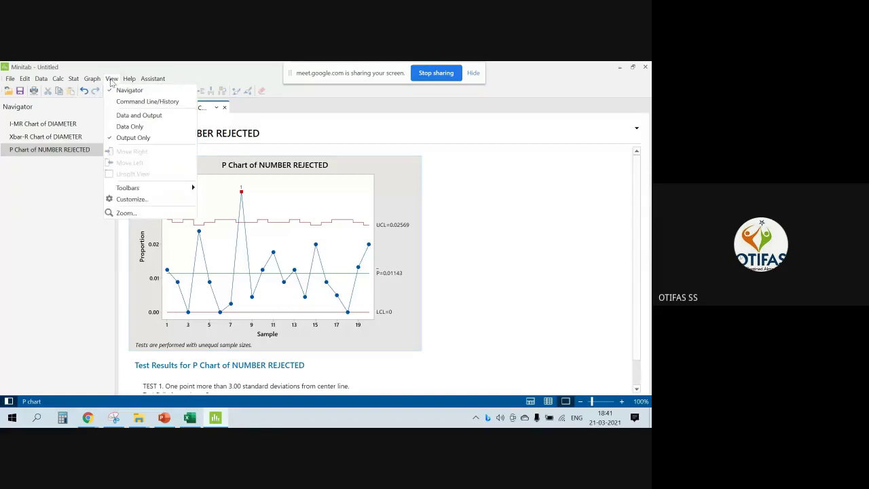
left_click(138, 116)
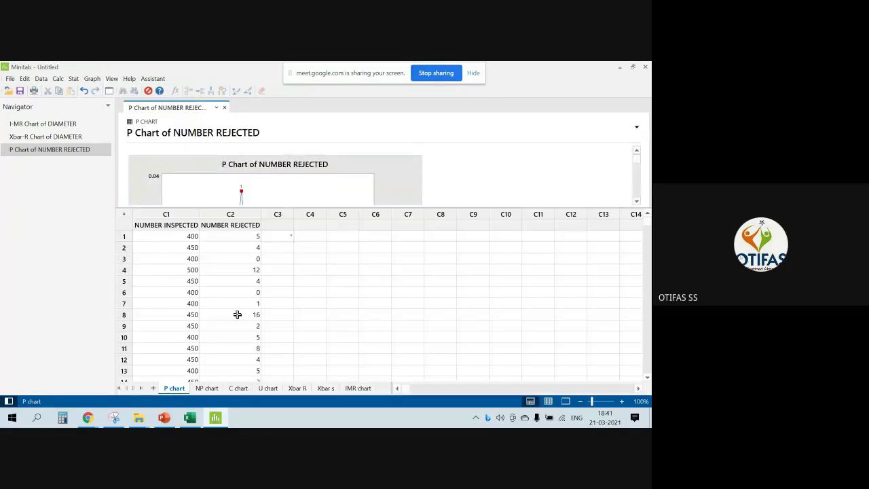
left_click(205, 389)
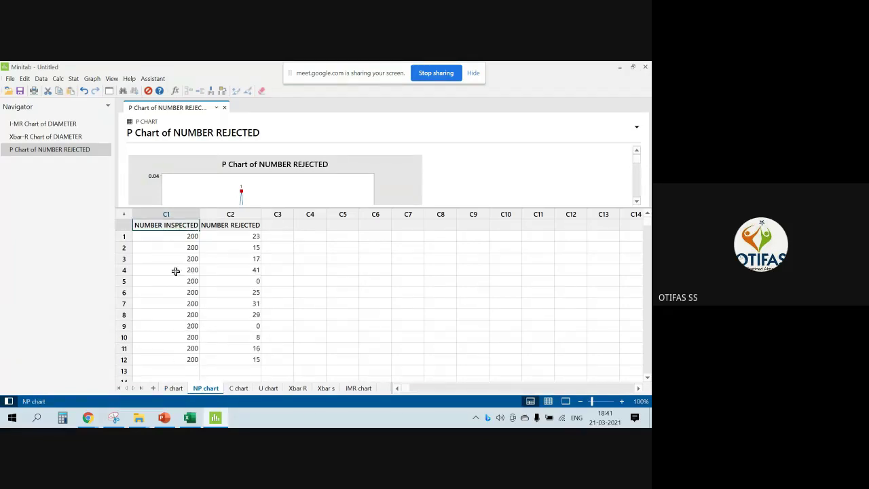
Step: Create an NP control chart of NUMBER REJECTED with a subgroup size of 200 and show only its output
left_click(73, 79)
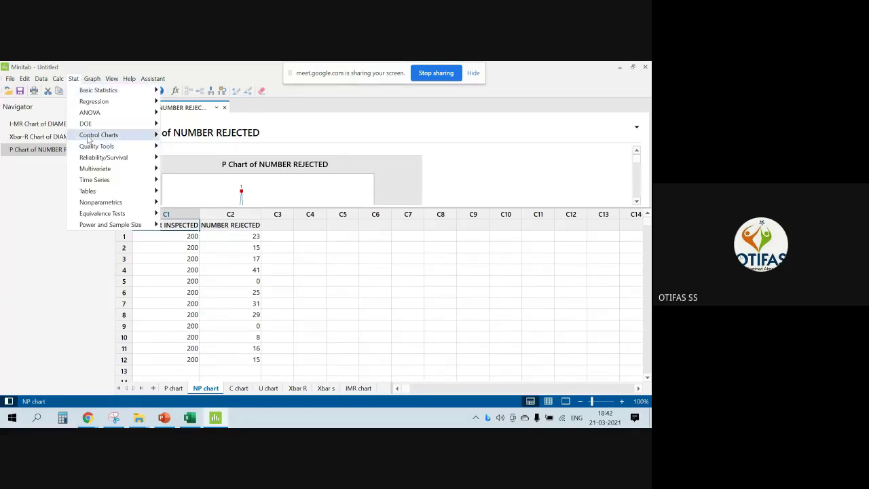
mouse_move(88, 137)
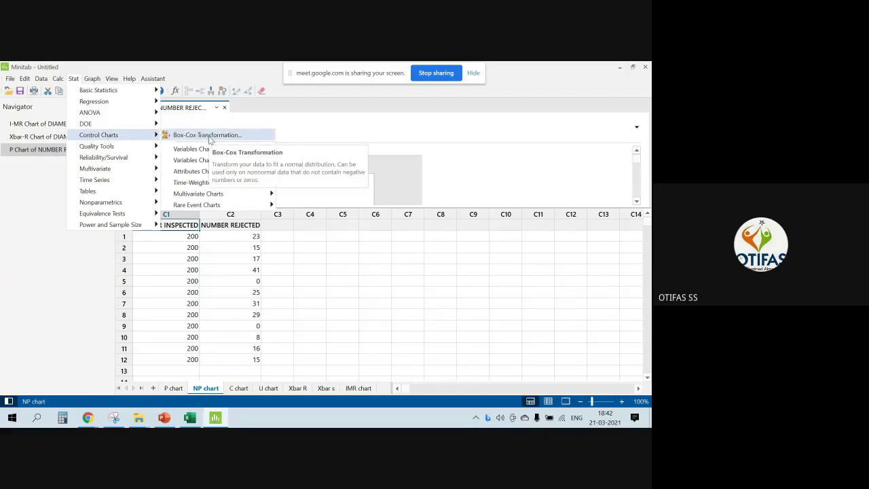
mouse_move(204, 171)
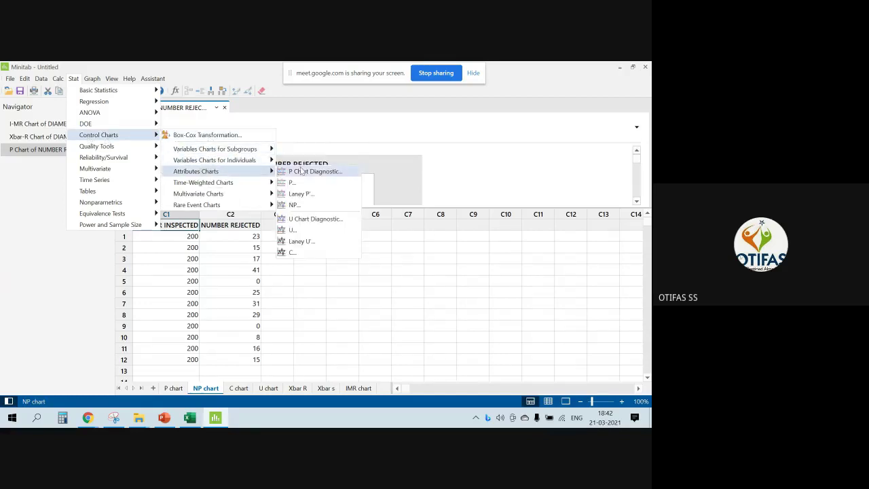
left_click(310, 204)
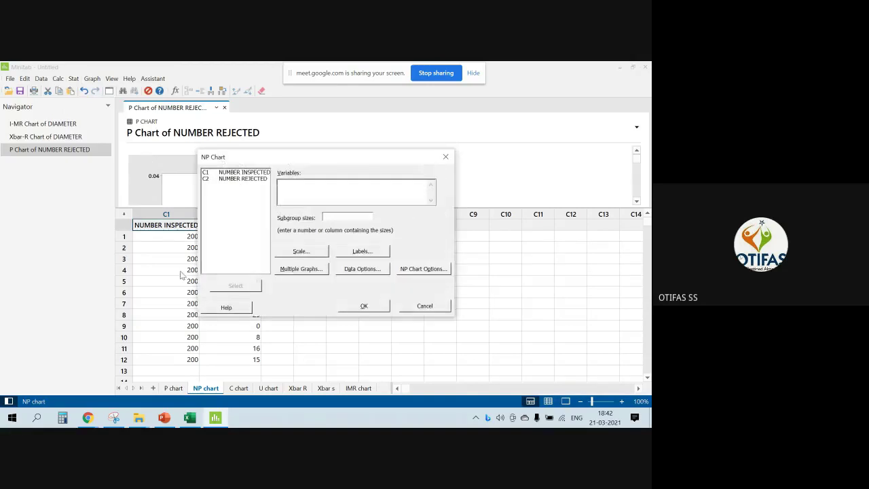
left_click(301, 184)
left_click(243, 178)
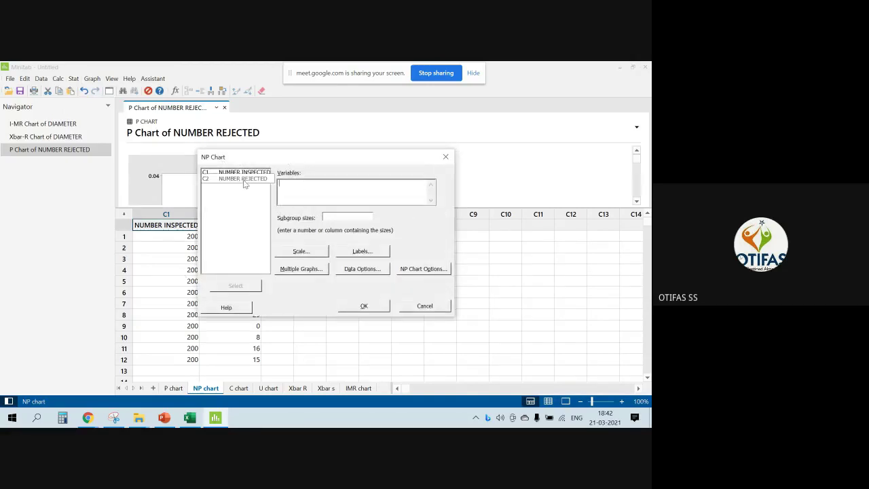
double_click(243, 178)
left_click(326, 216)
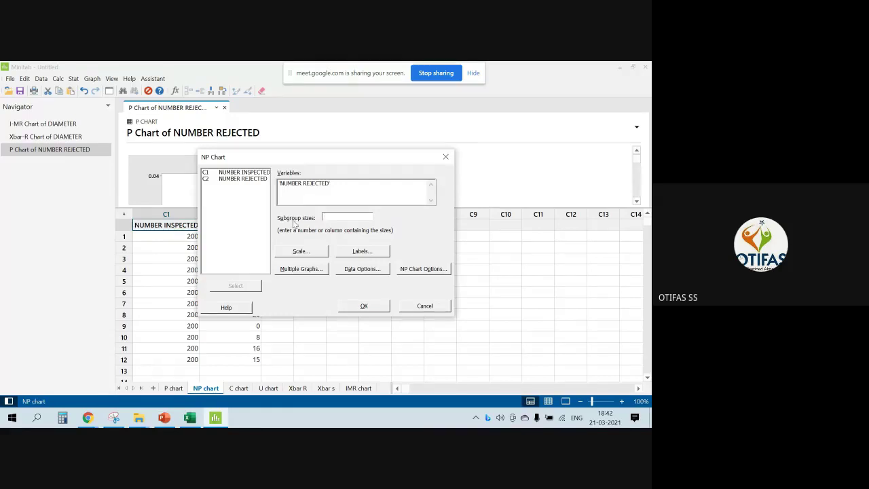
type("200")
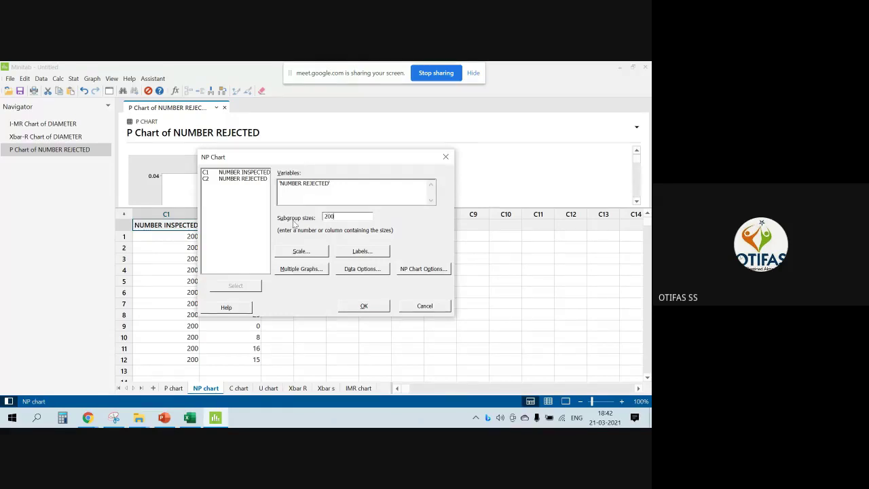
left_click(370, 308)
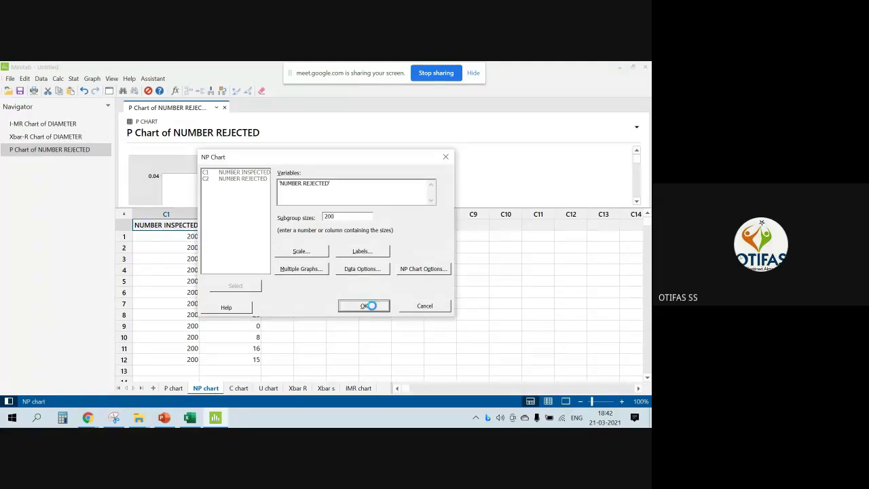
left_click(111, 79)
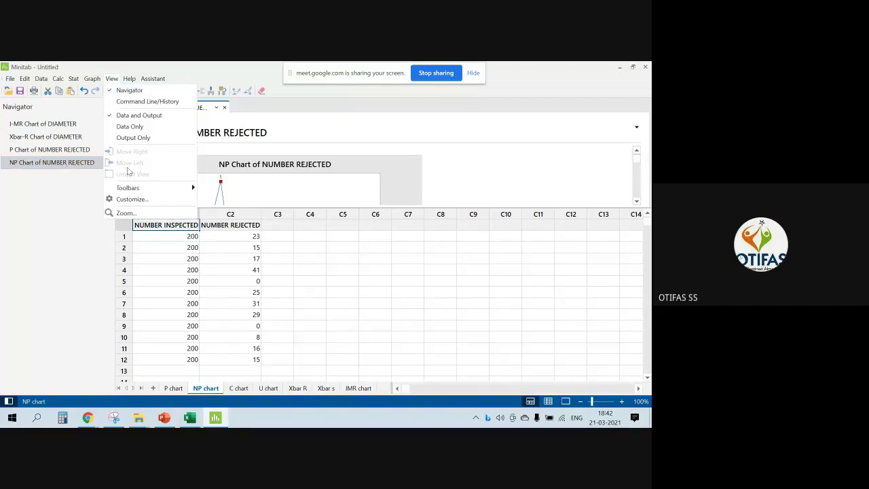
left_click(136, 138)
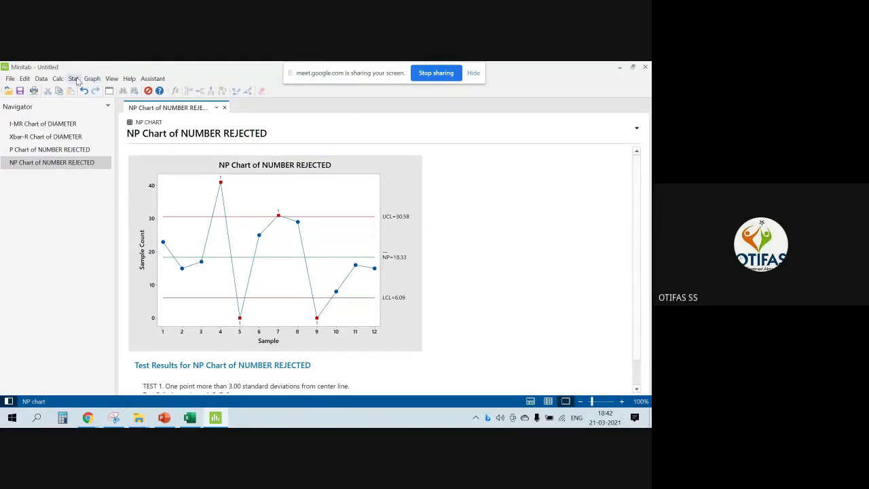
left_click(76, 79)
mouse_move(89, 114)
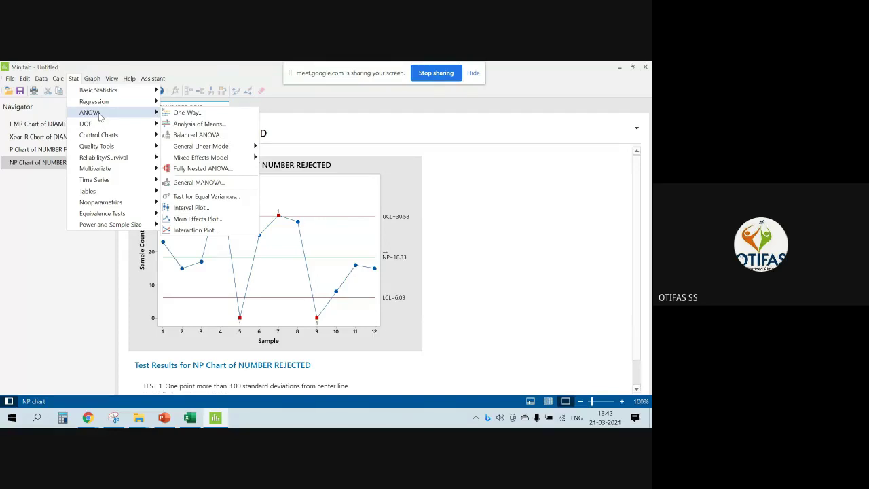
left_click(501, 251)
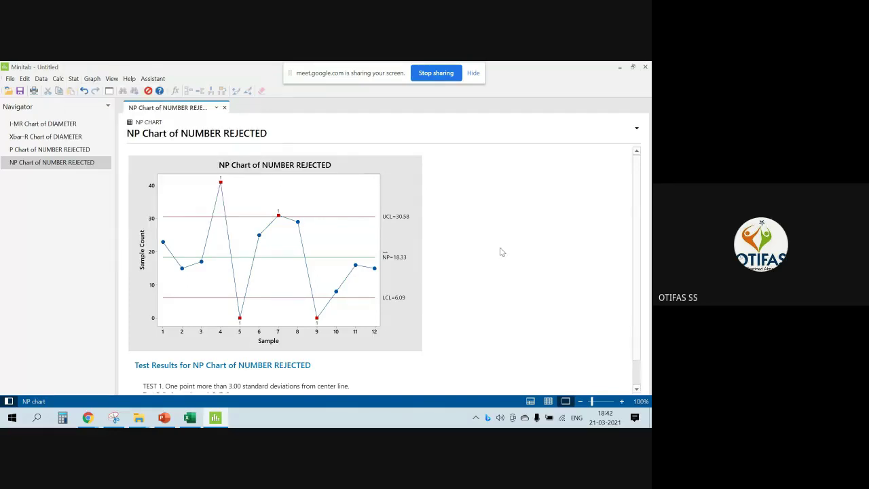
Step: Show data and output together and open the U chart worksheet
left_click(112, 79)
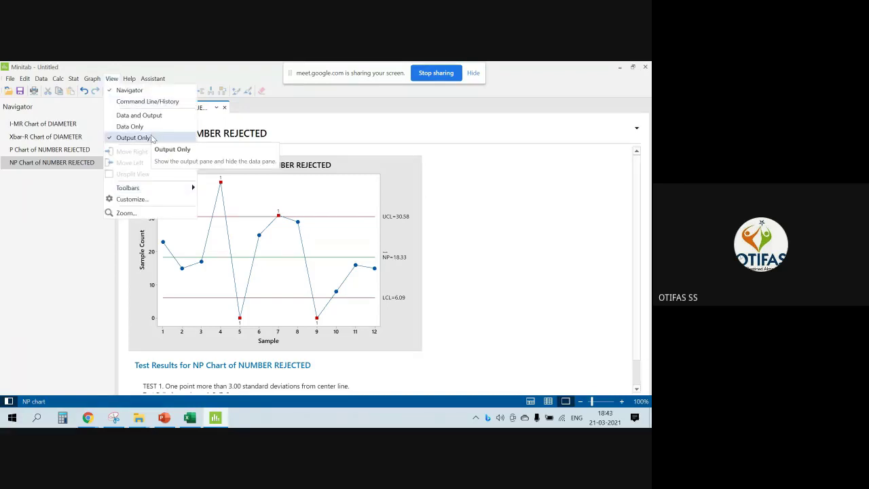
left_click(148, 115)
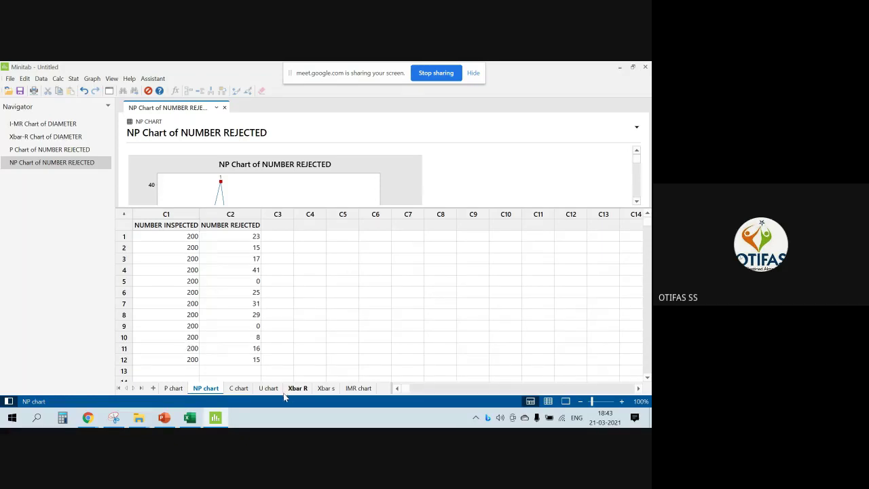
left_click(238, 388)
left_click(272, 391)
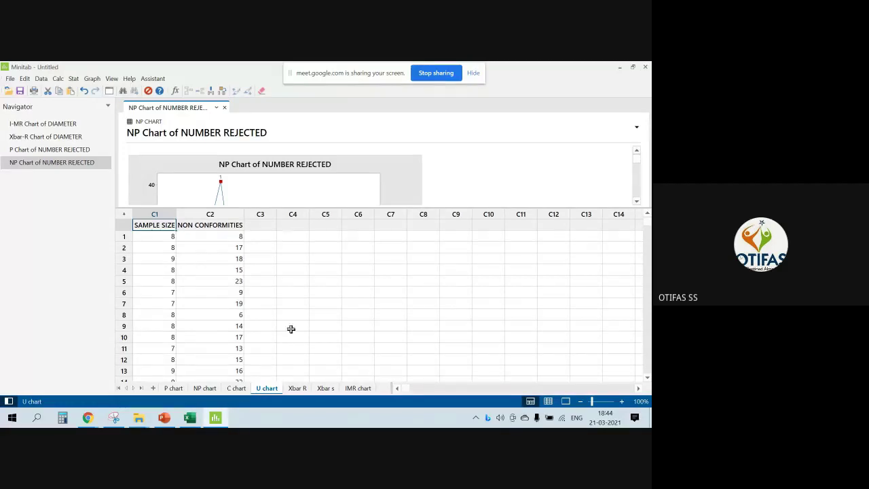
Step: Create a U control chart of NON CONFORMITIES with SAMPLE SIZE as the subgroup sizes and show only its output
left_click(75, 83)
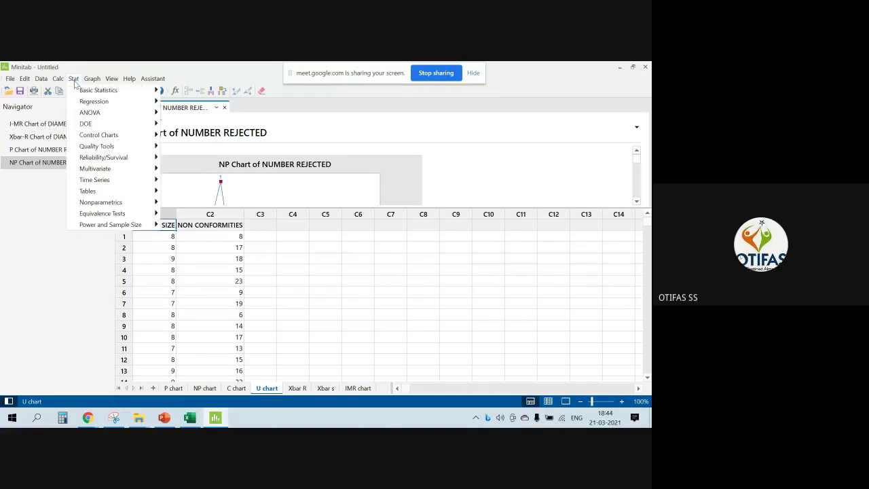
mouse_move(105, 148)
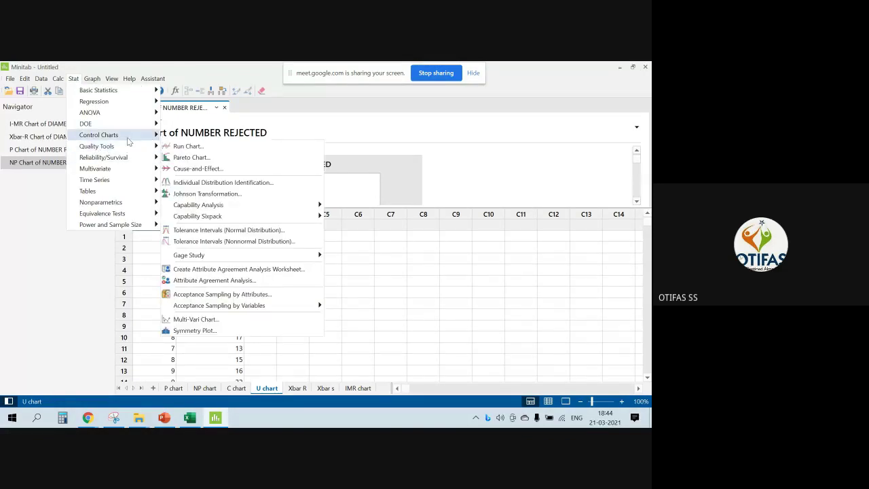
mouse_move(136, 135)
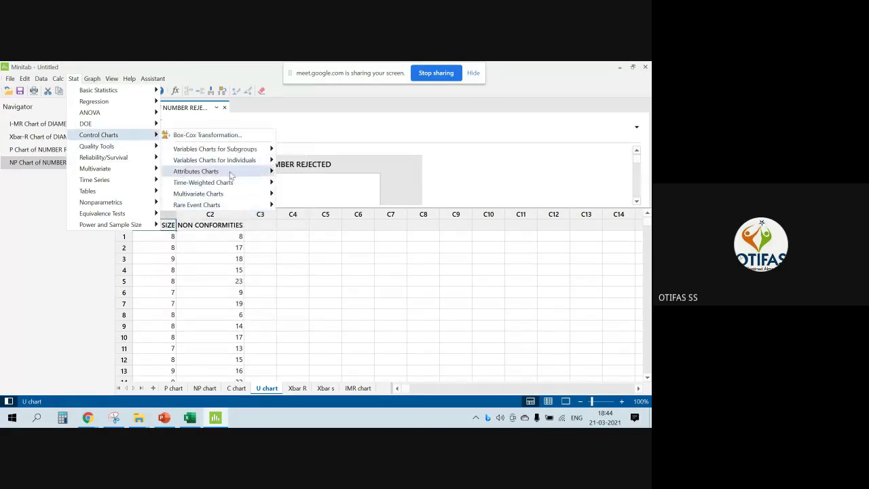
mouse_move(241, 172)
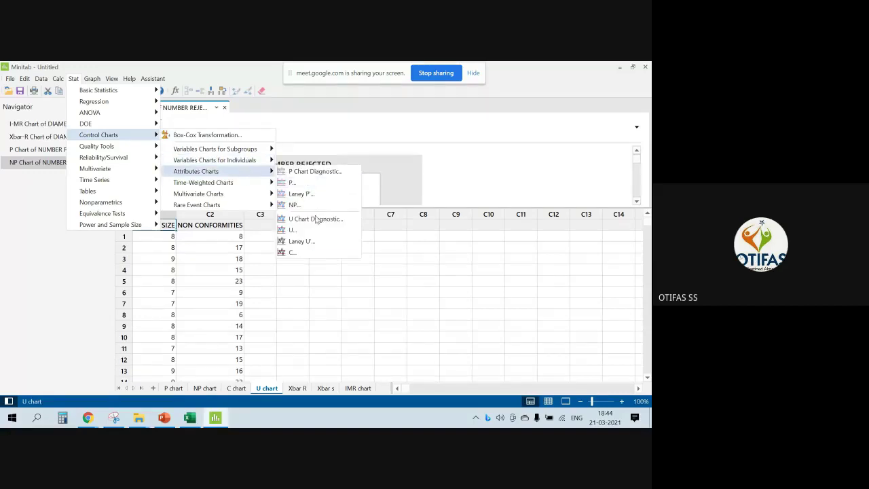
left_click(296, 231)
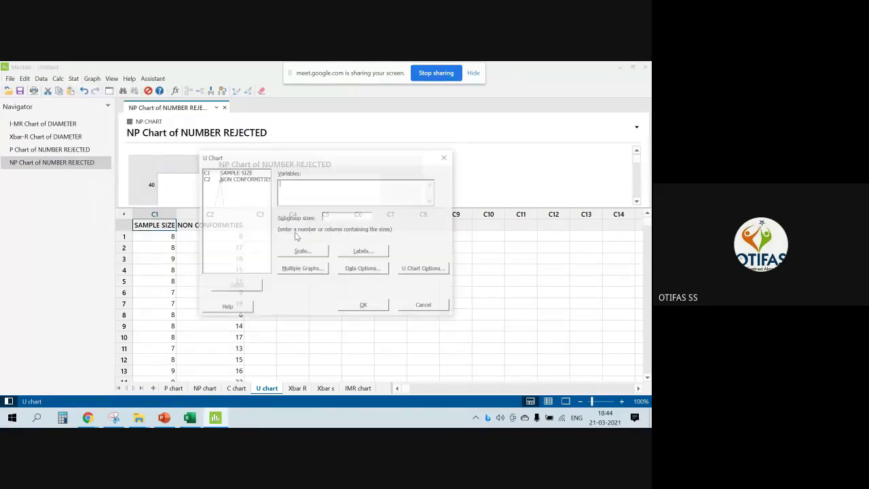
double_click(249, 179)
left_click(341, 216)
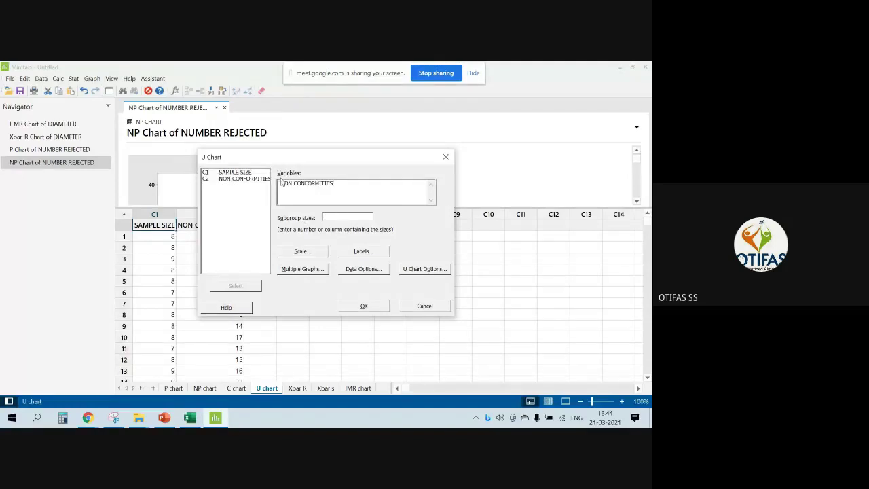
double_click(243, 174)
left_click(384, 305)
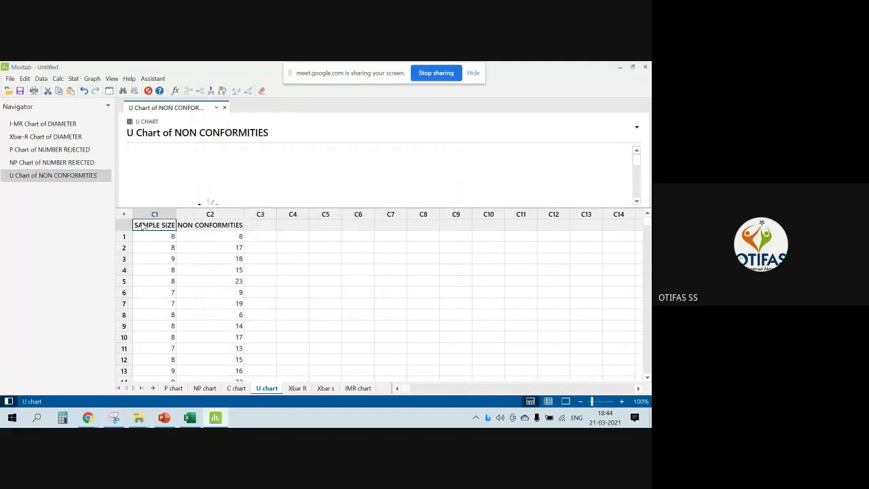
left_click(111, 79)
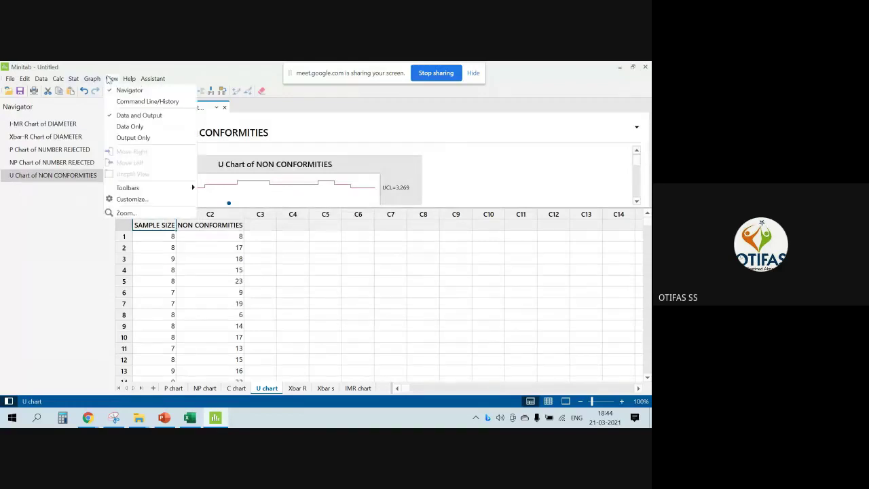
left_click(133, 138)
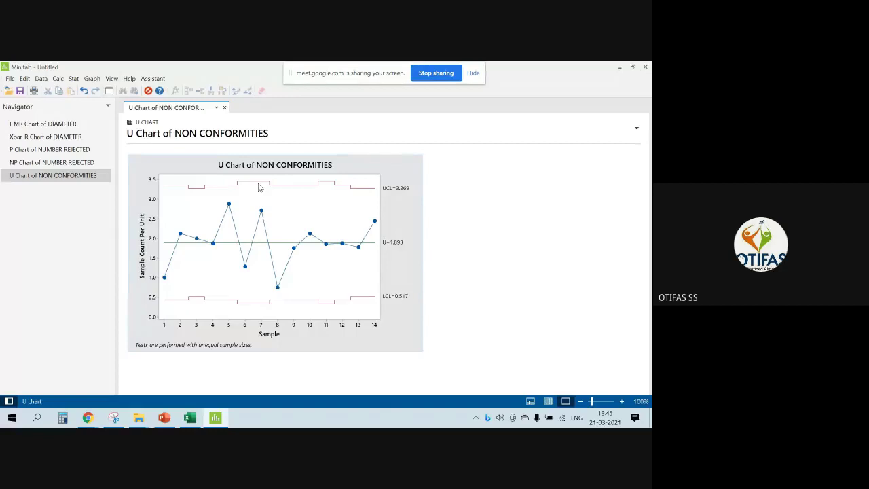
Step: Switch to the M 04 presentation in PowerPoint at the Control Charts Analysis slide
left_click(164, 417)
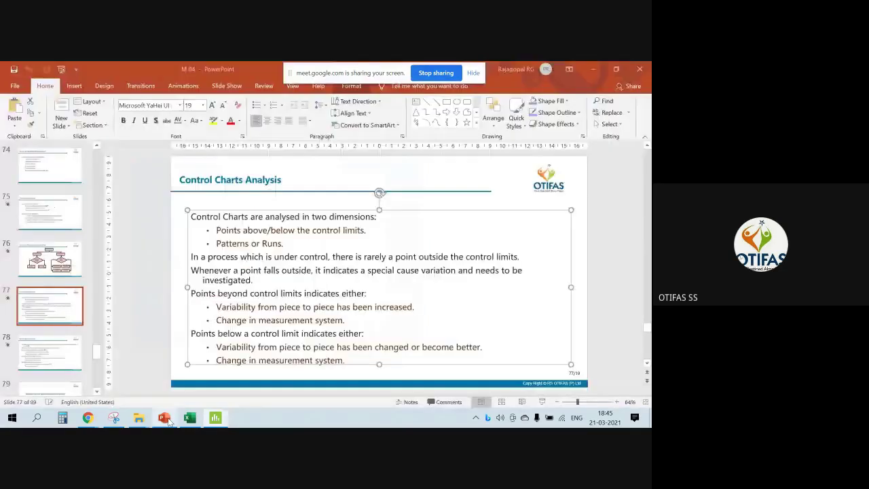
left_click(37, 417)
left_click(521, 289)
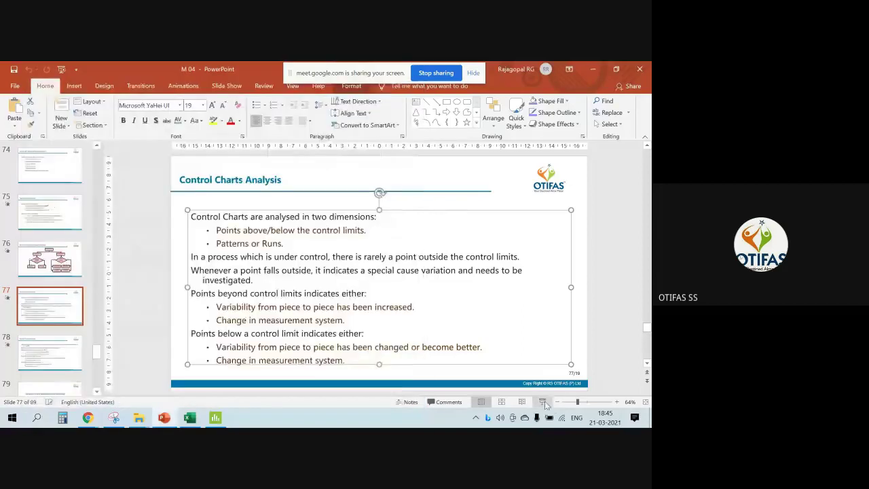